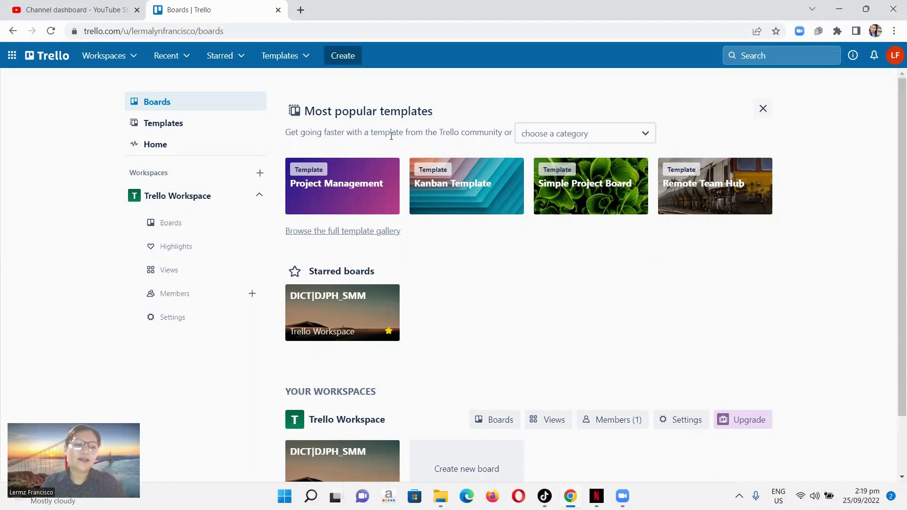
# Step: Create a new board titled SMM in the Trello Workspace
pyautogui.scroll(-1, 472, 255)
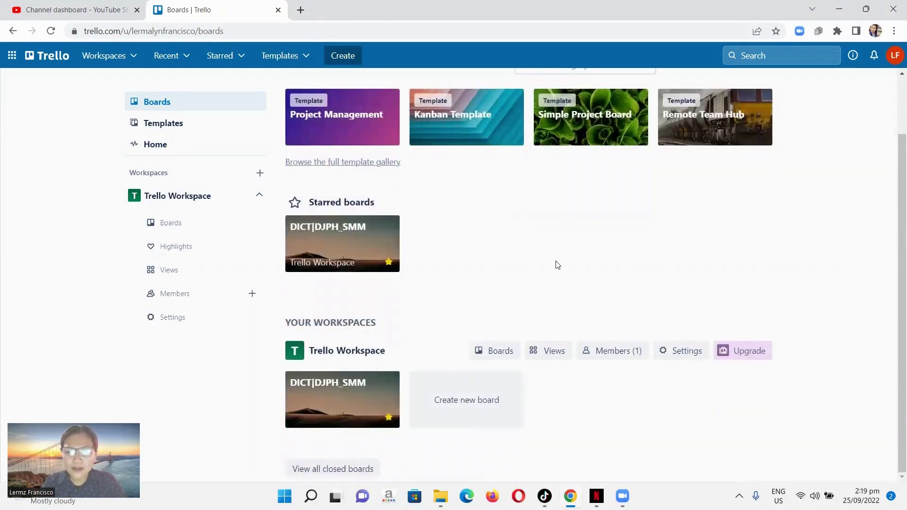
pyautogui.click(474, 402)
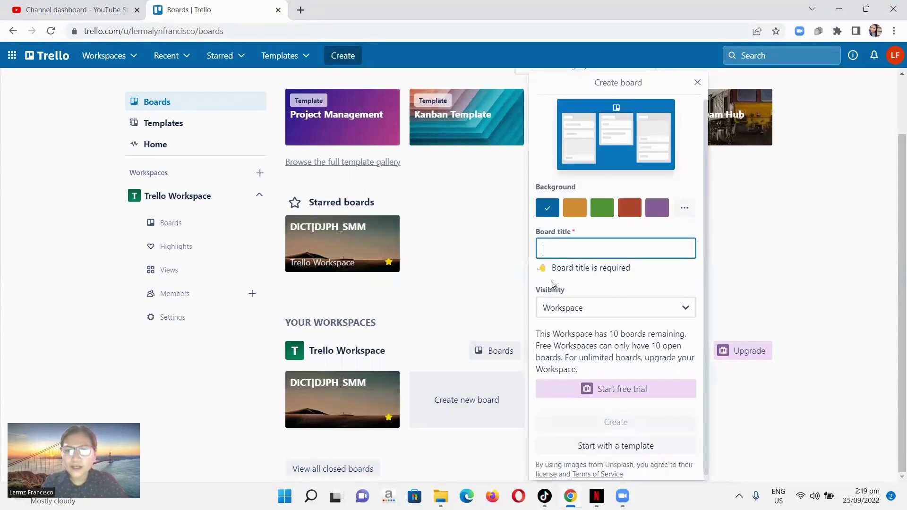
pyautogui.click(564, 245)
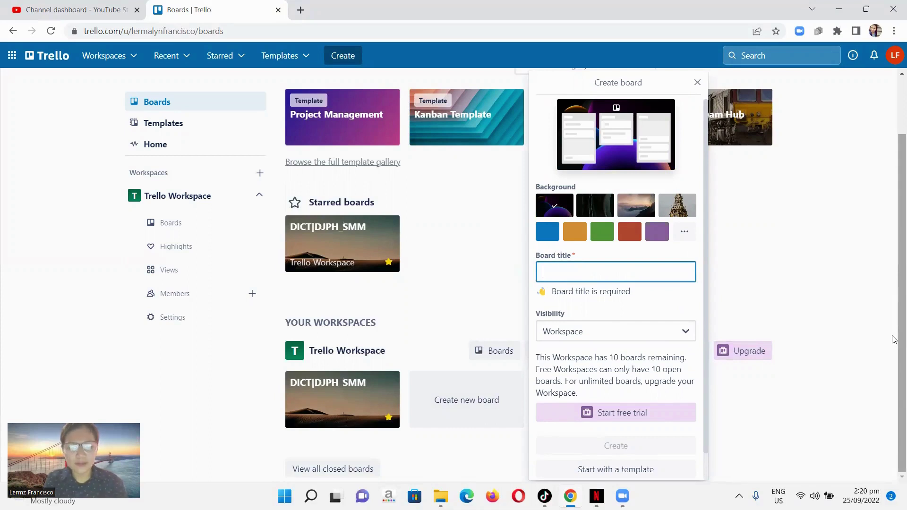
pyautogui.write('S')
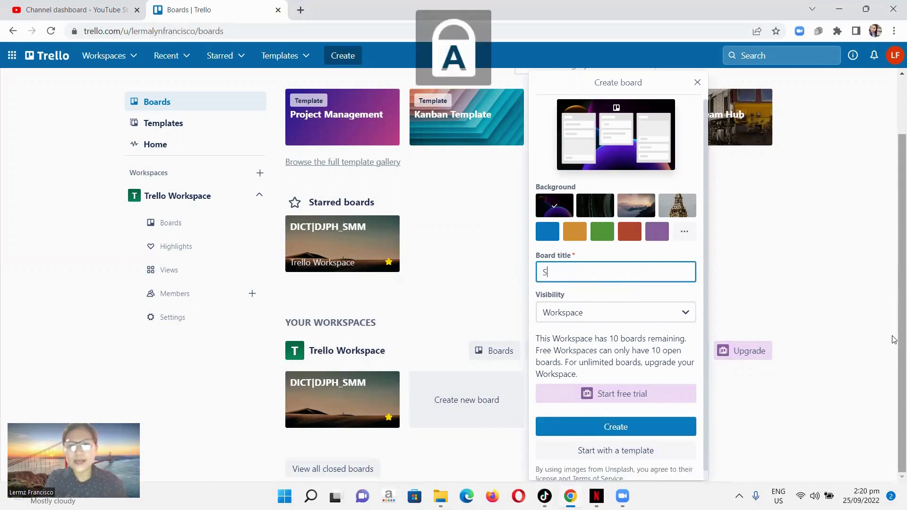
pyautogui.write('MM')
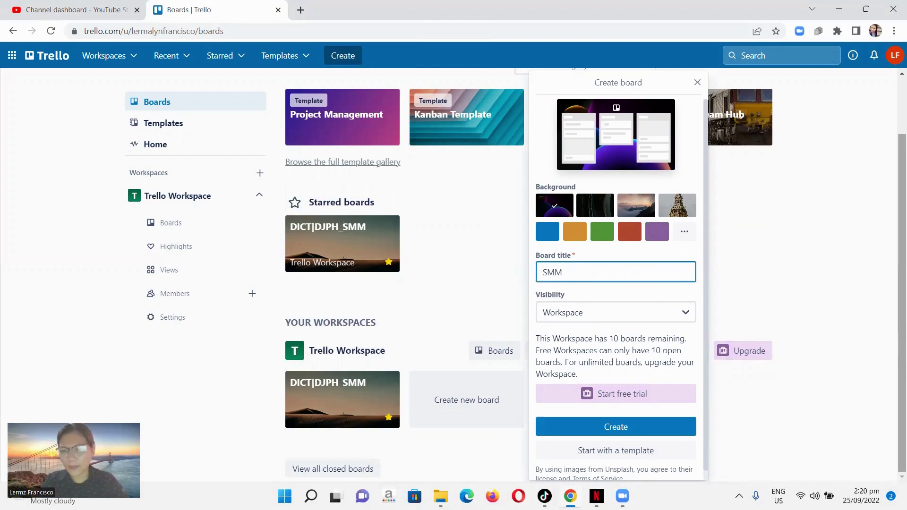
pyautogui.press('Return')
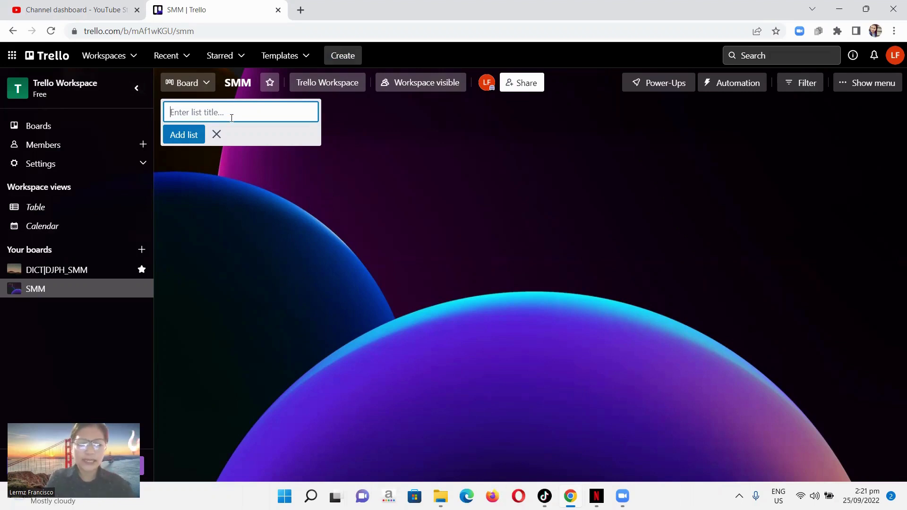
# Step: Add a first list titled TO DO to the SMM board
pyautogui.press('capslock')
pyautogui.press('capslock')
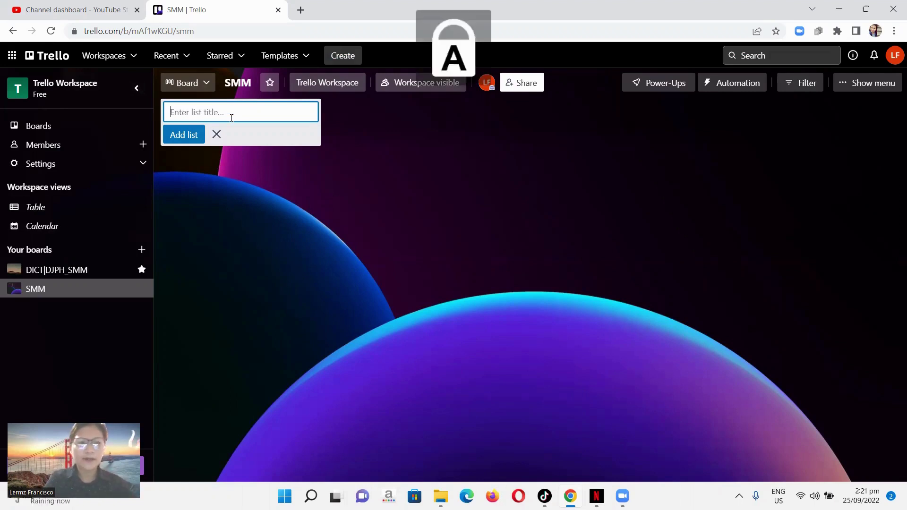
pyautogui.write('TO DO')
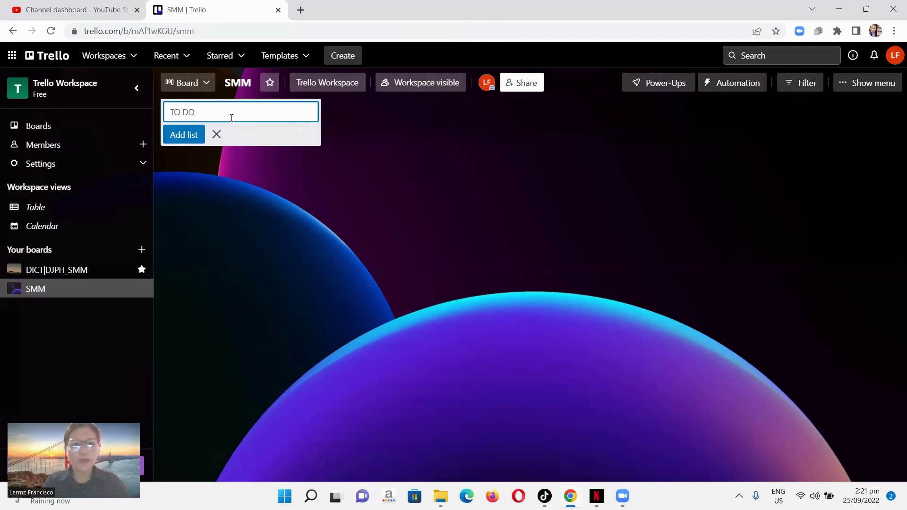
pyautogui.press('Return')
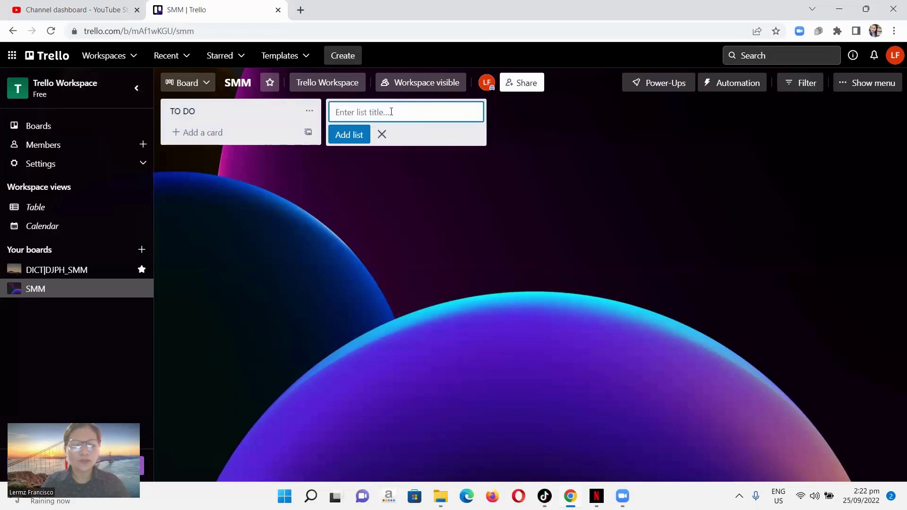
# Step: Add two more lists titled DOING and DONE after the TO DO list
pyautogui.write('D')
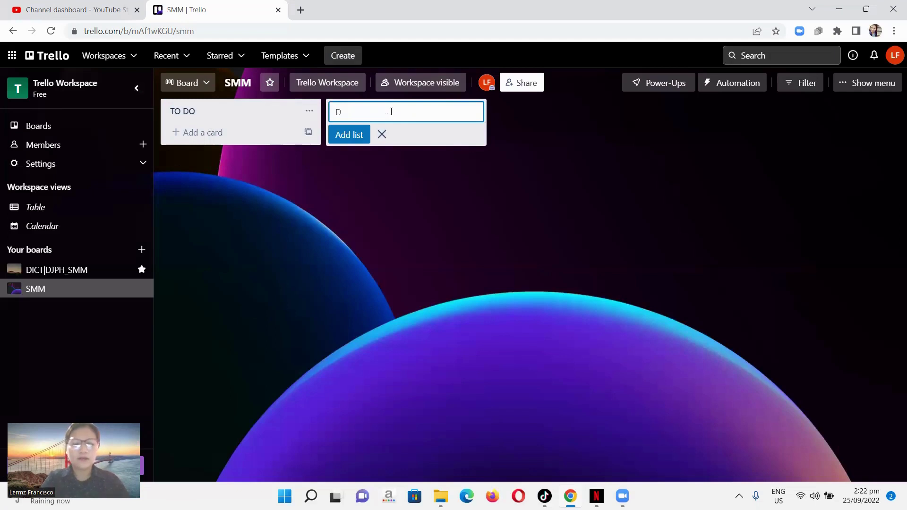
pyautogui.write('OIN')
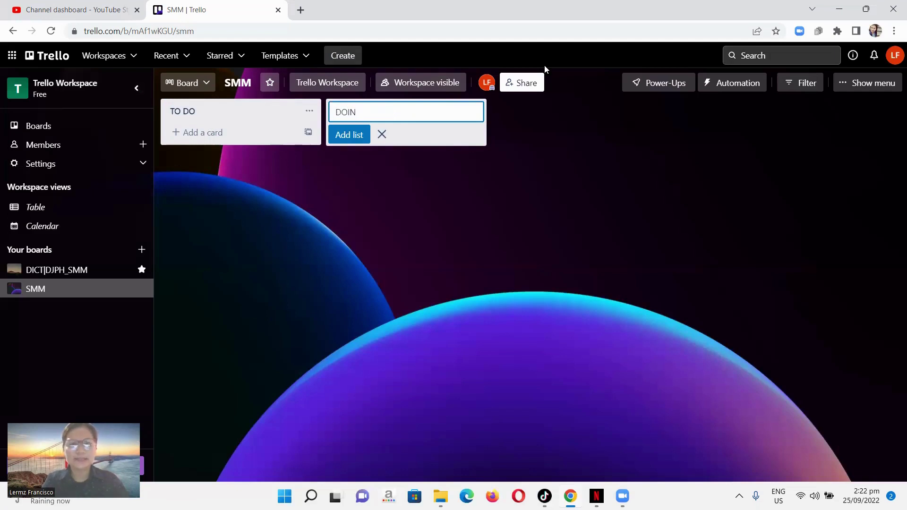
pyautogui.write('G')
pyautogui.press('Return')
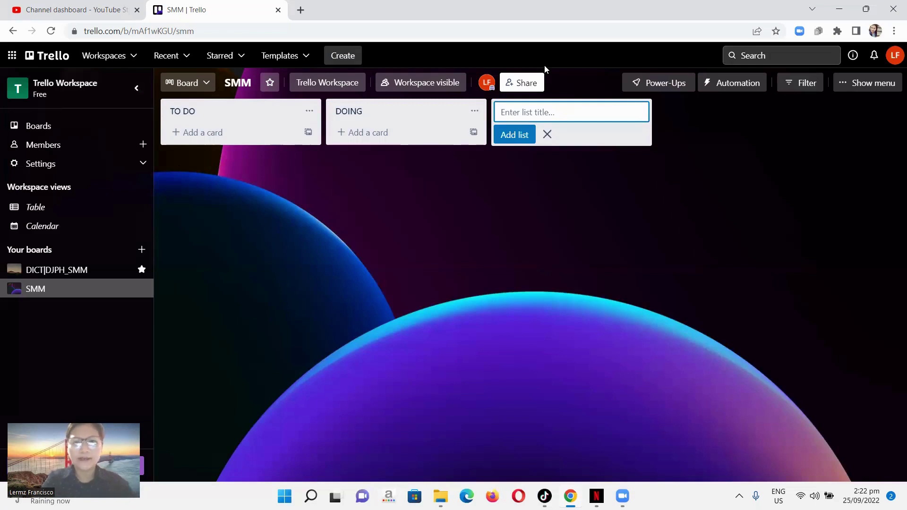
pyautogui.write('DON')
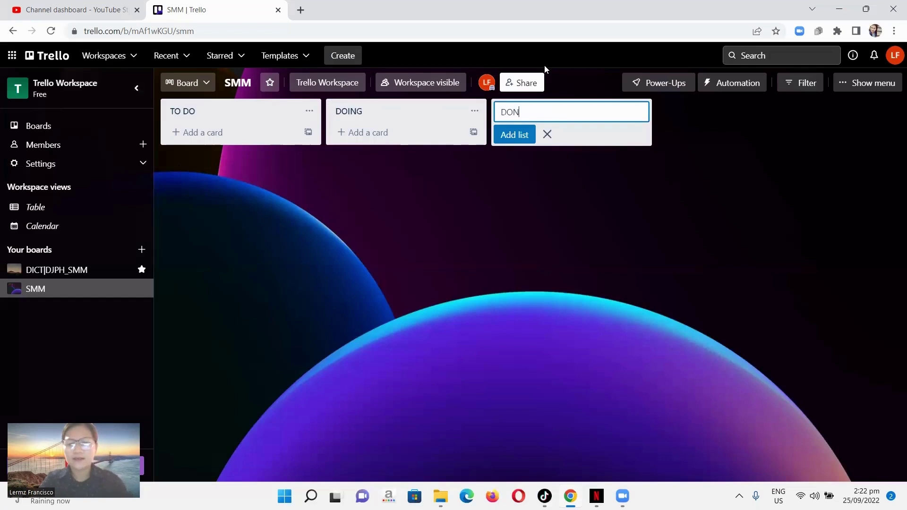
pyautogui.write('E')
pyautogui.press('Return')
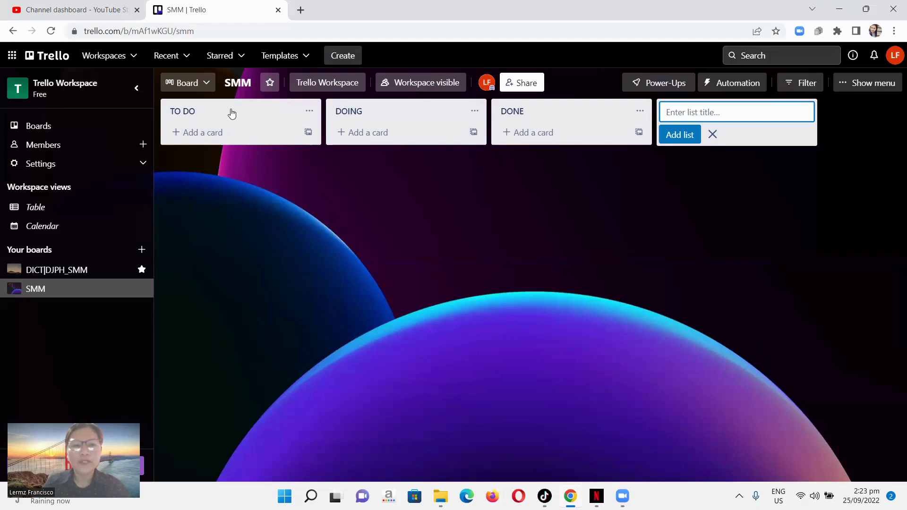
# Step: Move the TO DO list past DOING and DONE, and restore the order TO DO, DOING, DONE
pyautogui.moveTo(241, 121); pyautogui.dragTo(401, 113)
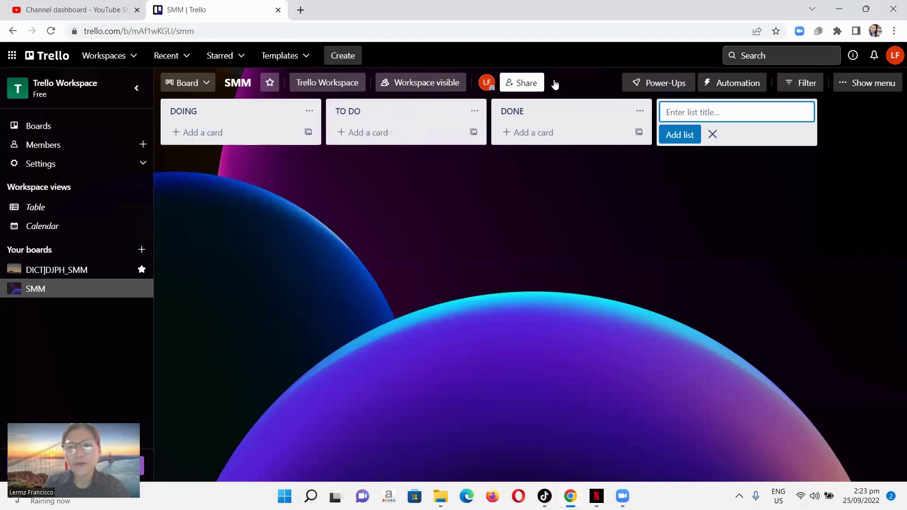
pyautogui.moveTo(555, 84); pyautogui.dragTo(581, 228)
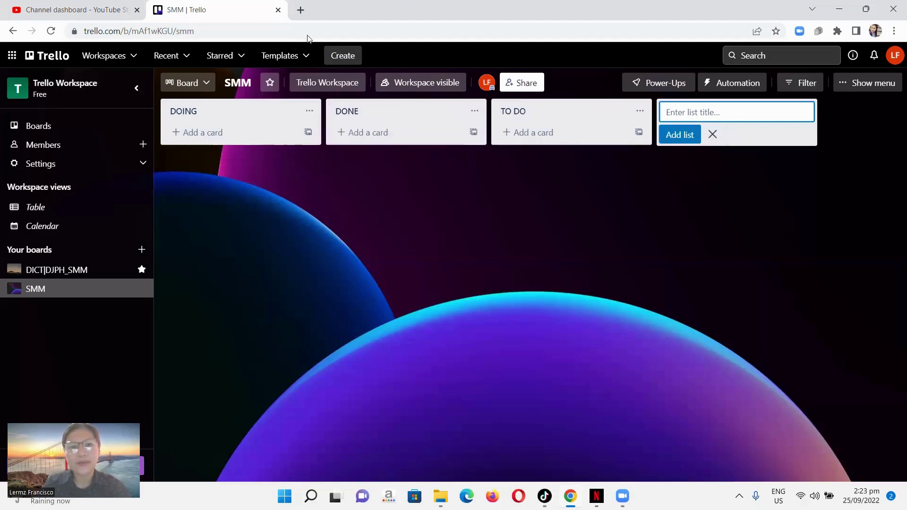
pyautogui.moveTo(196, 121); pyautogui.dragTo(265, 113)
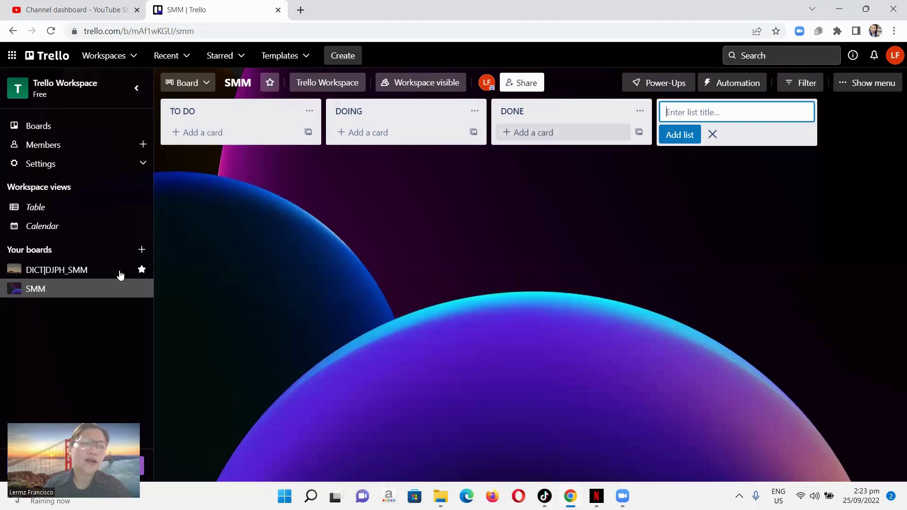
# Step: Add a card titled SOCIAL MEDIA GRAPHICS to the TO DO list
pyautogui.click(202, 132)
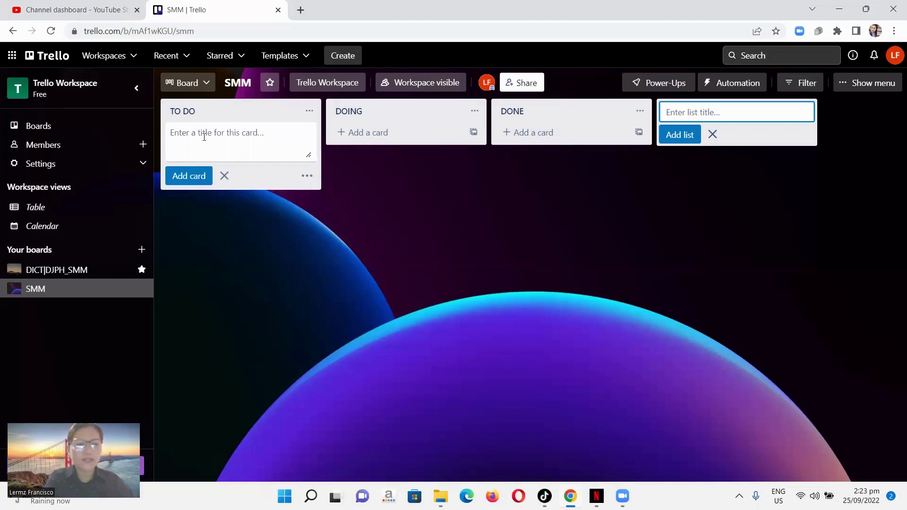
pyautogui.press('capslock')
pyautogui.press('capslock')
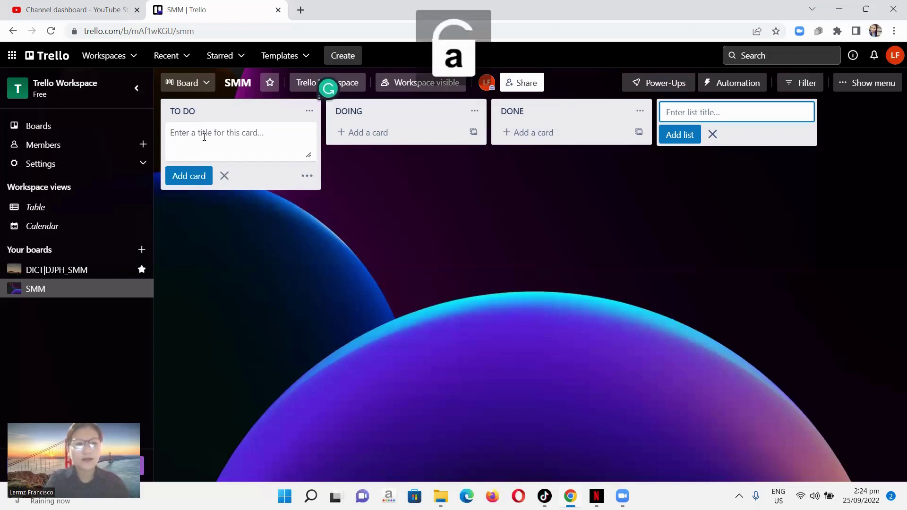
pyautogui.press('capslock')
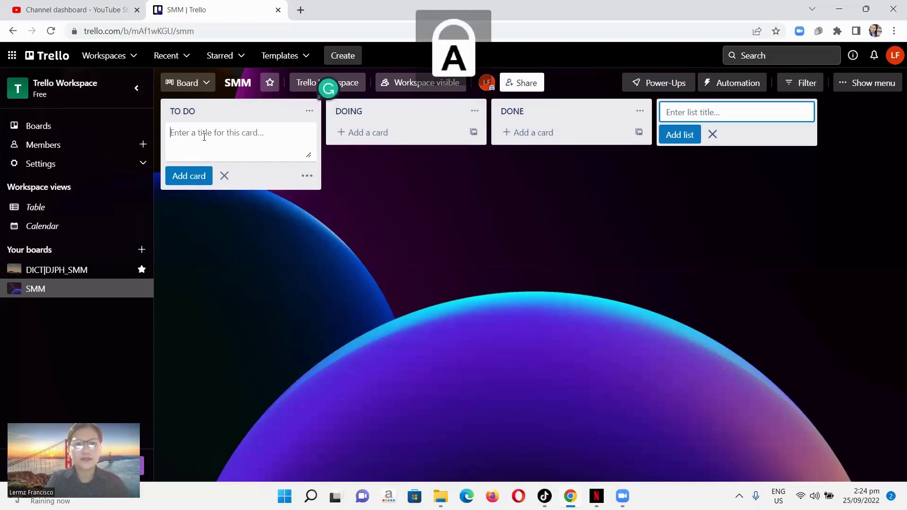
pyautogui.write('SOCIAL MEDIA GR')
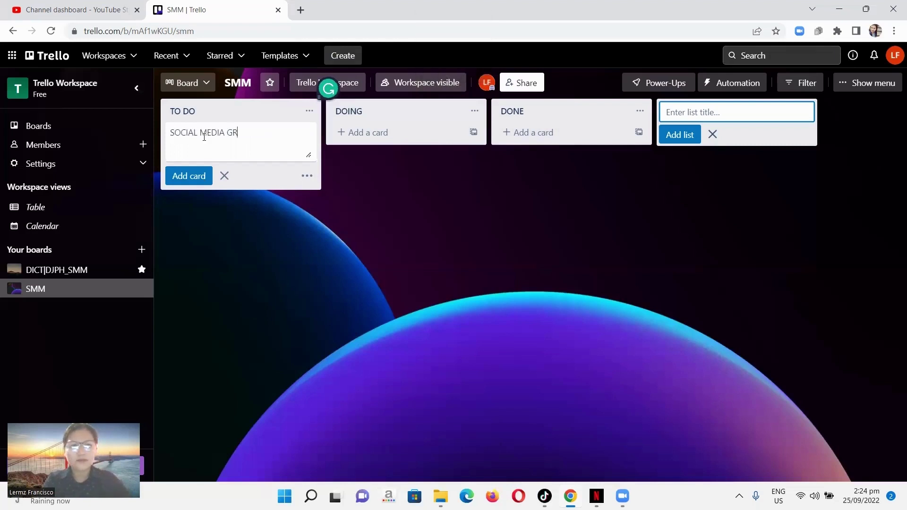
pyautogui.write('APH')
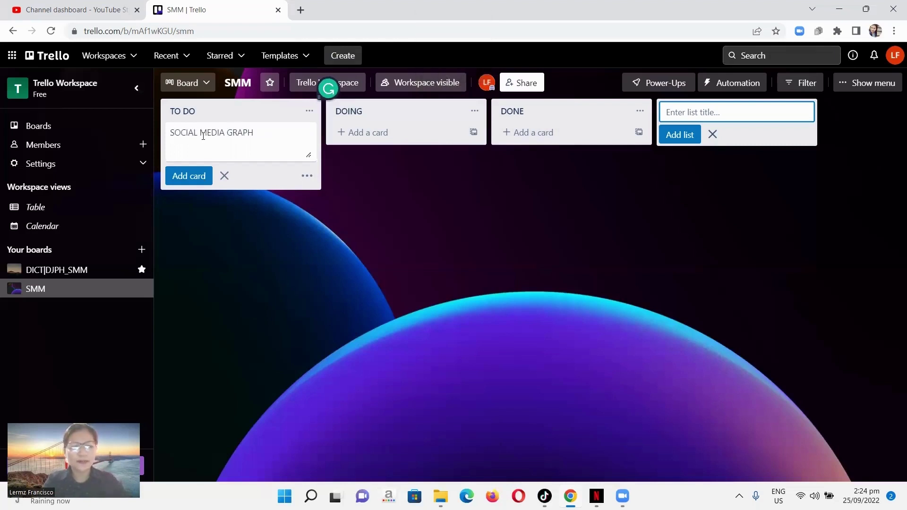
pyautogui.write('ICS')
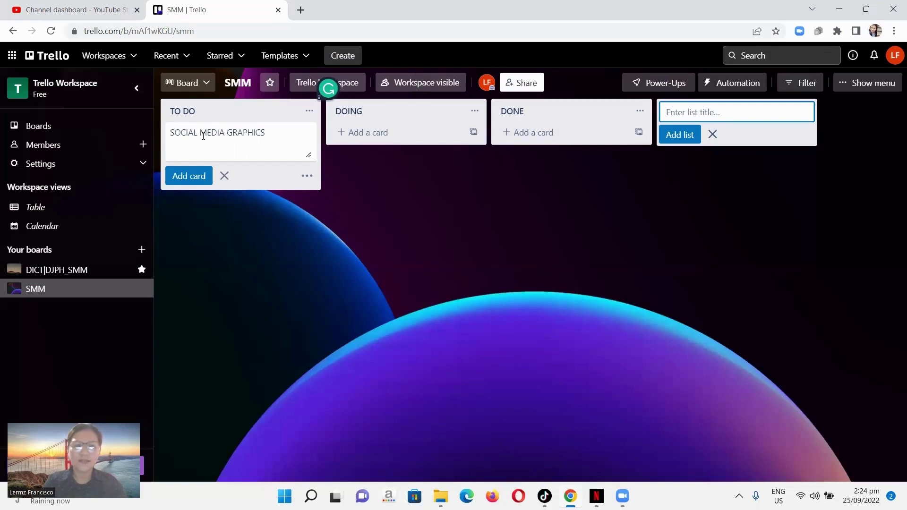
pyautogui.press('Return')
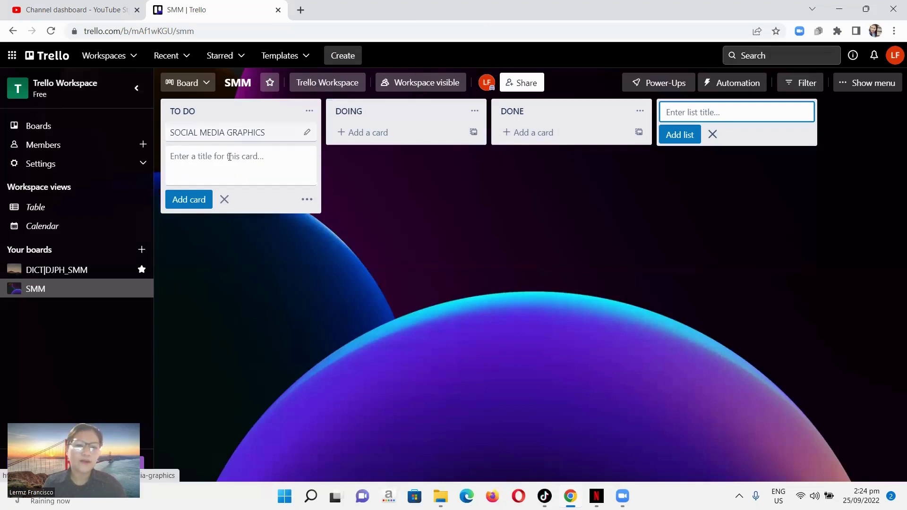
# Step: Add a second card titled CAPTIONS WRITING to the TO DO list
pyautogui.click(360, 132)
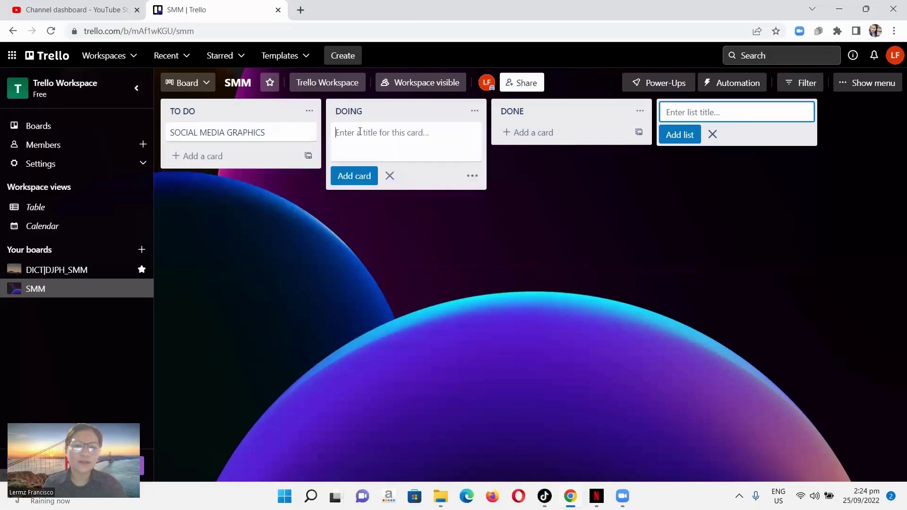
pyautogui.click(222, 155)
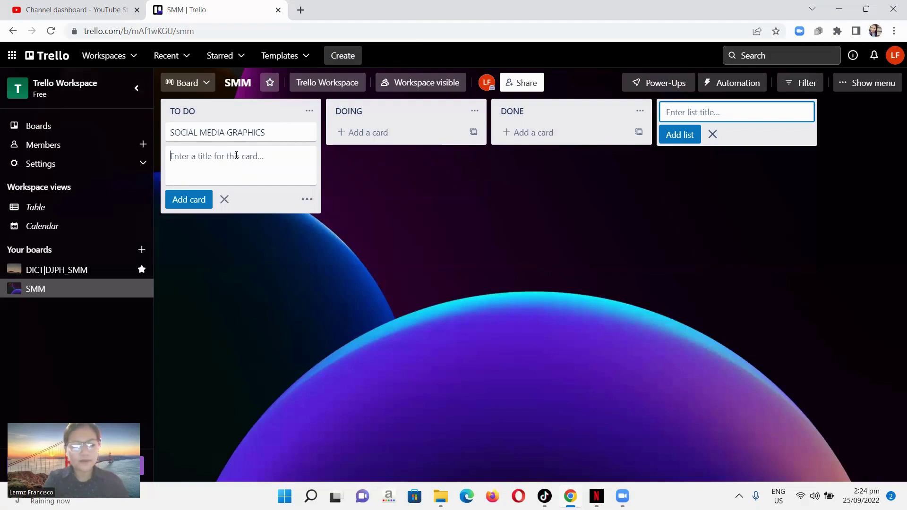
pyautogui.write('C')
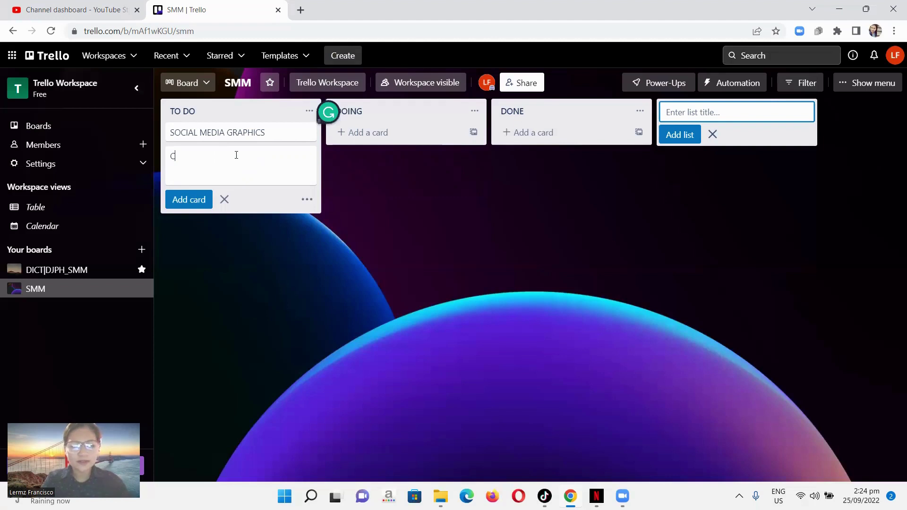
pyautogui.write('APTION')
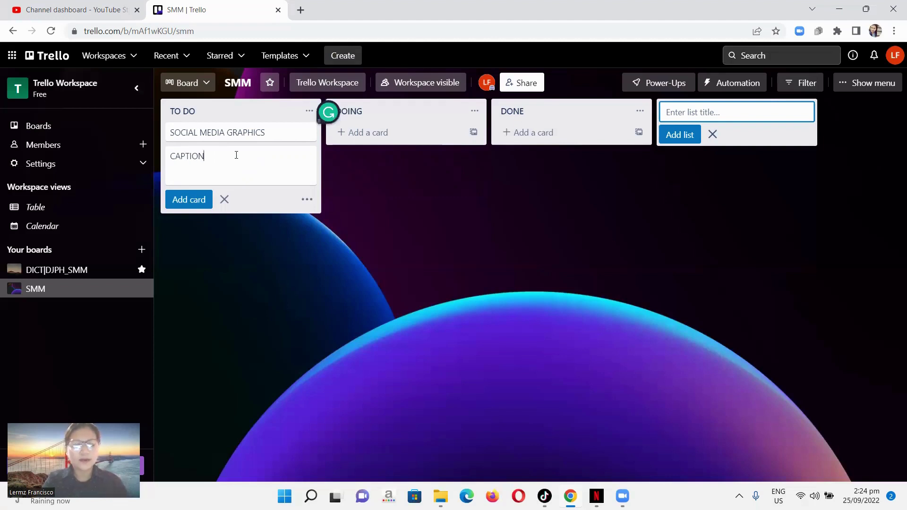
pyautogui.write('S WRITIN')
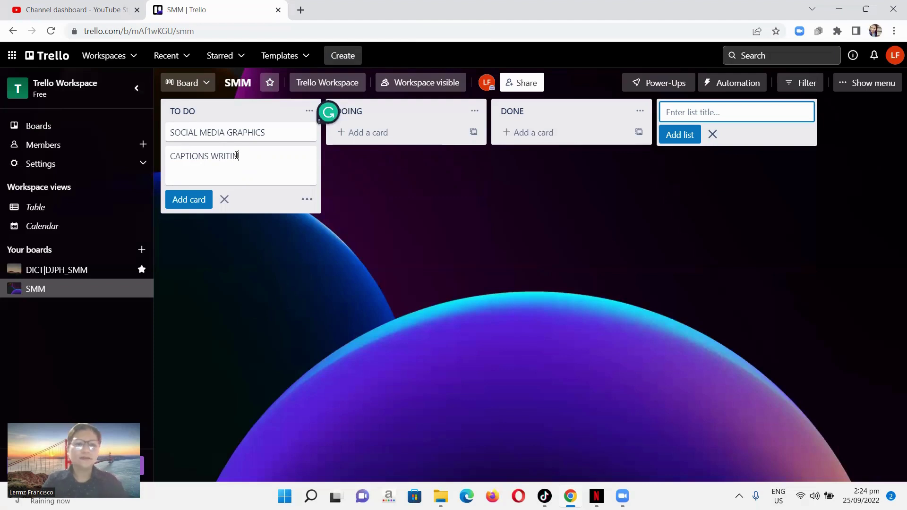
pyautogui.write('G')
pyautogui.press('Return')
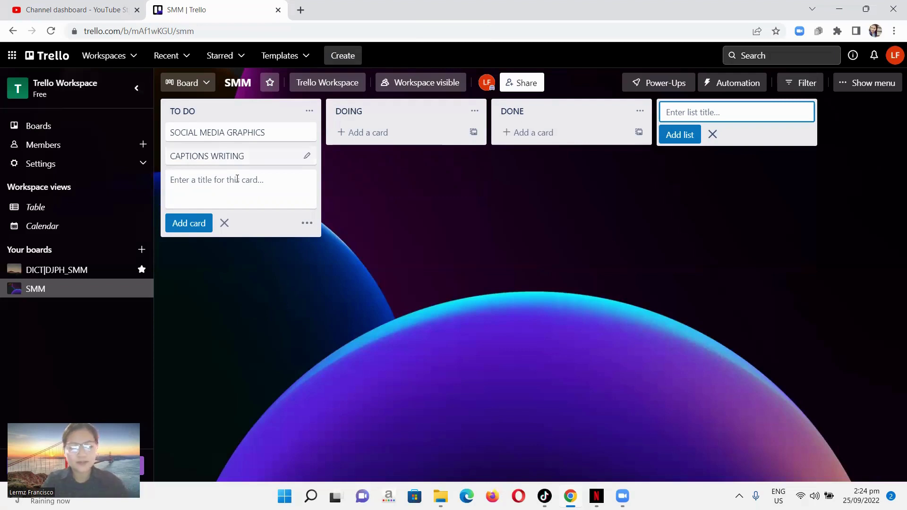
# Step: Add a third card titled FACEBOOK ADS to the TO DO list
pyautogui.write('FACEBO')
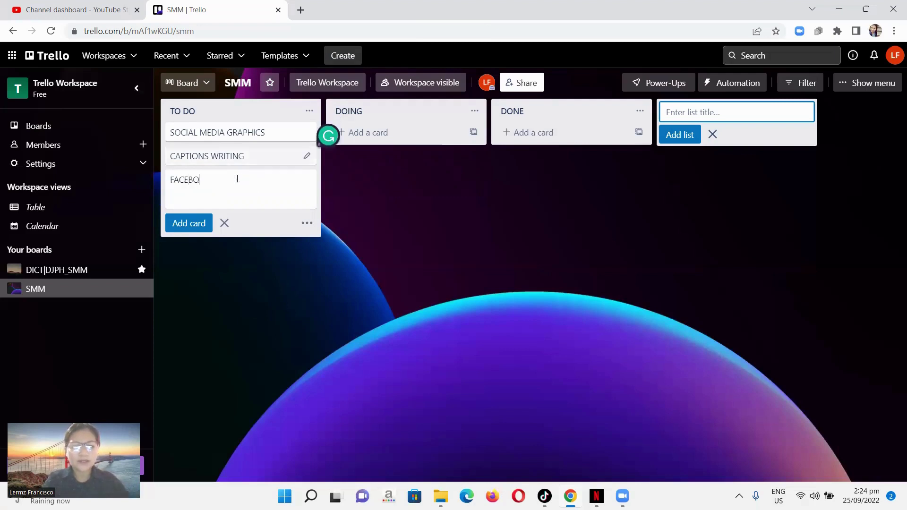
pyautogui.write('OK ADS')
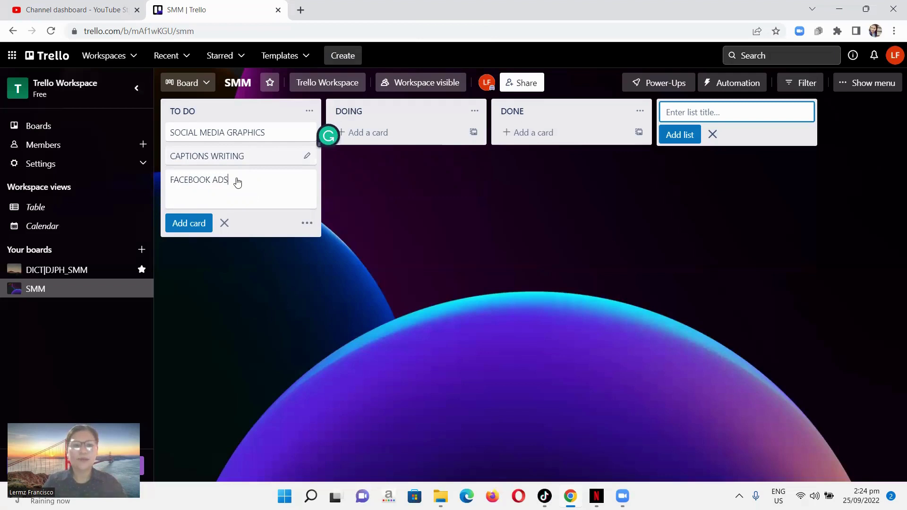
pyautogui.press('Return')
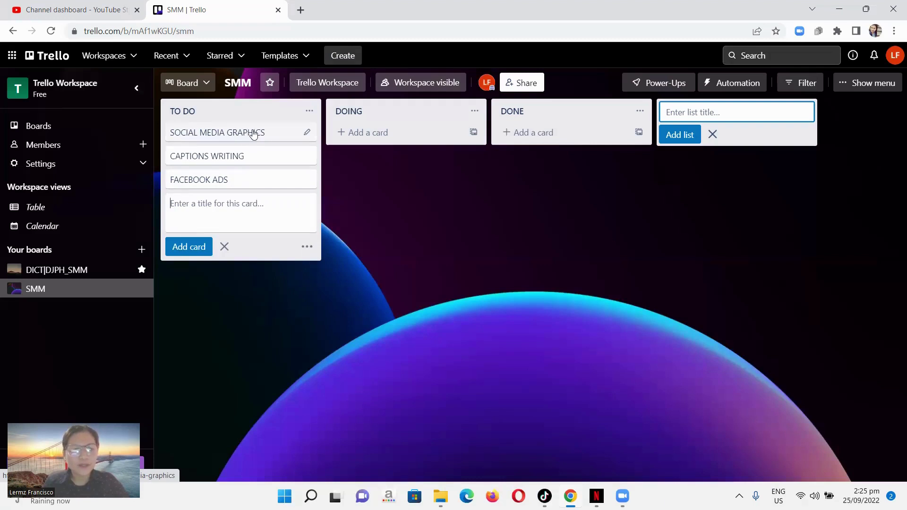
# Step: Add the description SOCIAL MEDIA BENEFITS to the SOCIAL MEDIA GRAPHICS card and save it
pyautogui.click(254, 133)
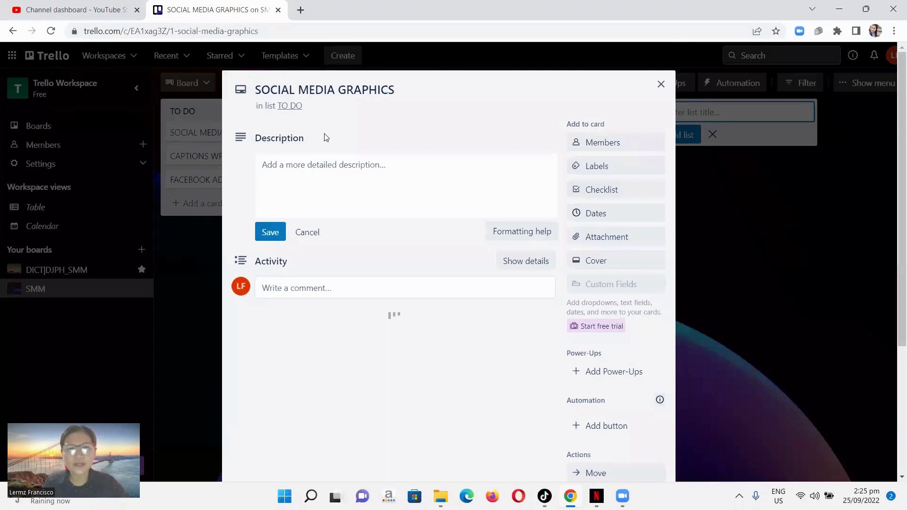
pyautogui.click(287, 161)
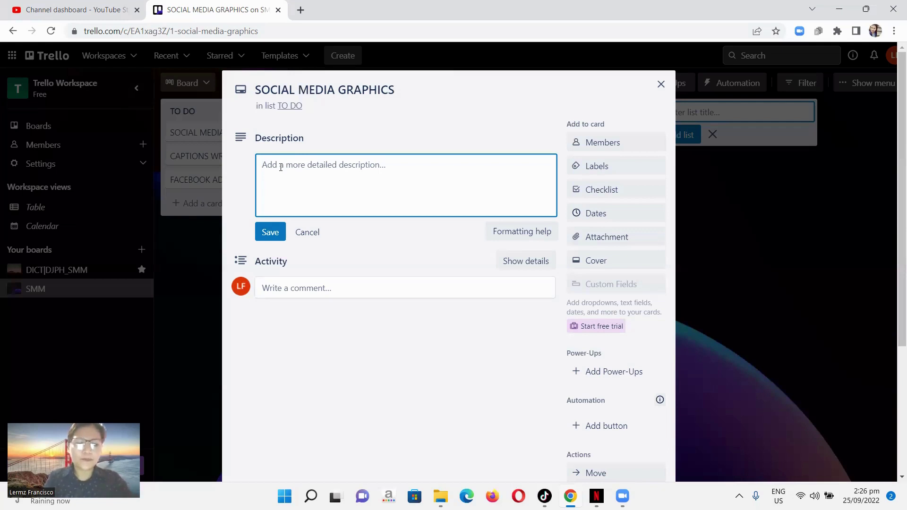
pyautogui.press('capslock')
pyautogui.press('capslock')
pyautogui.write('S')
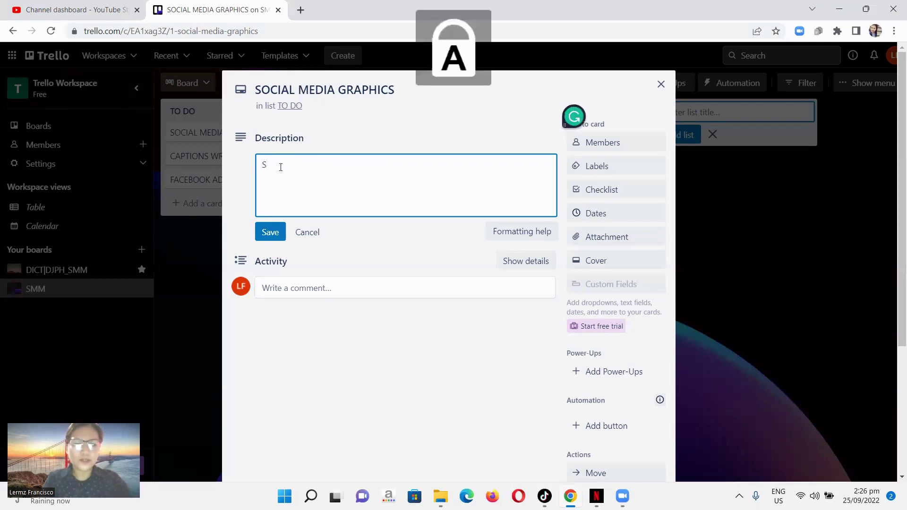
pyautogui.write('OC')
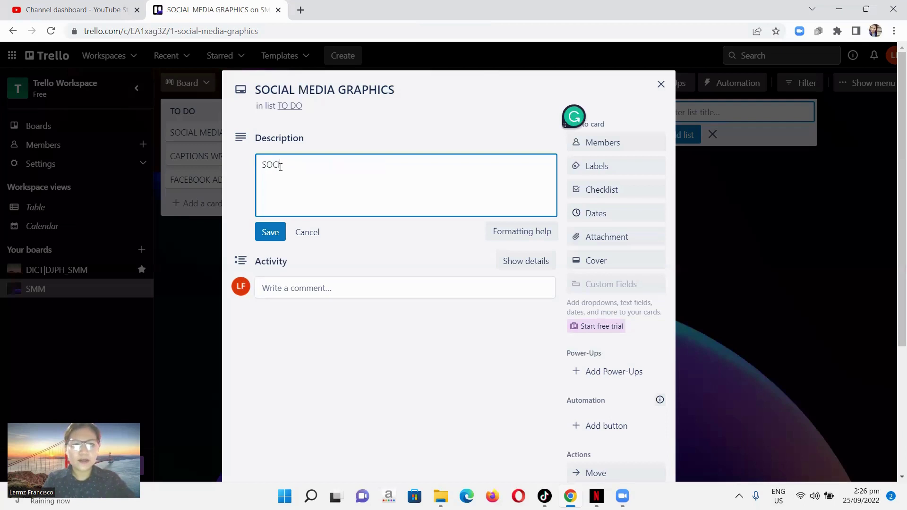
pyautogui.write('IAL MED')
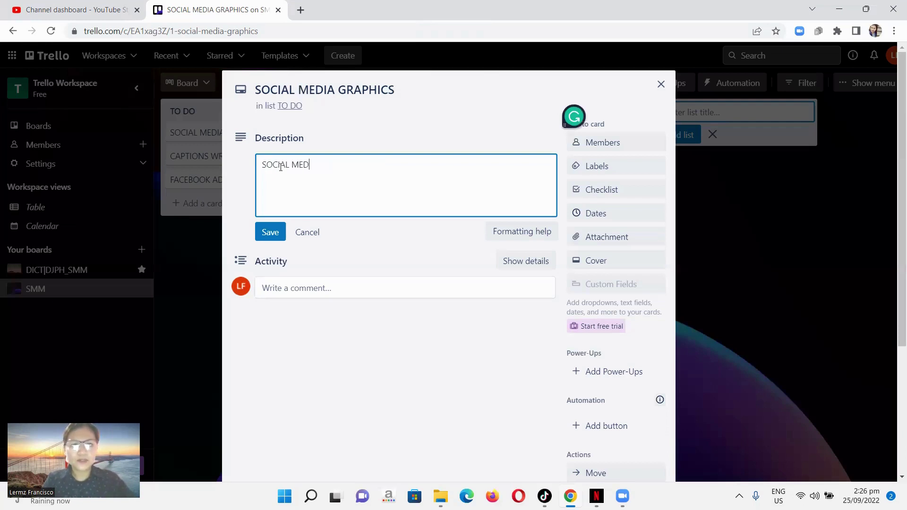
pyautogui.write('IA')
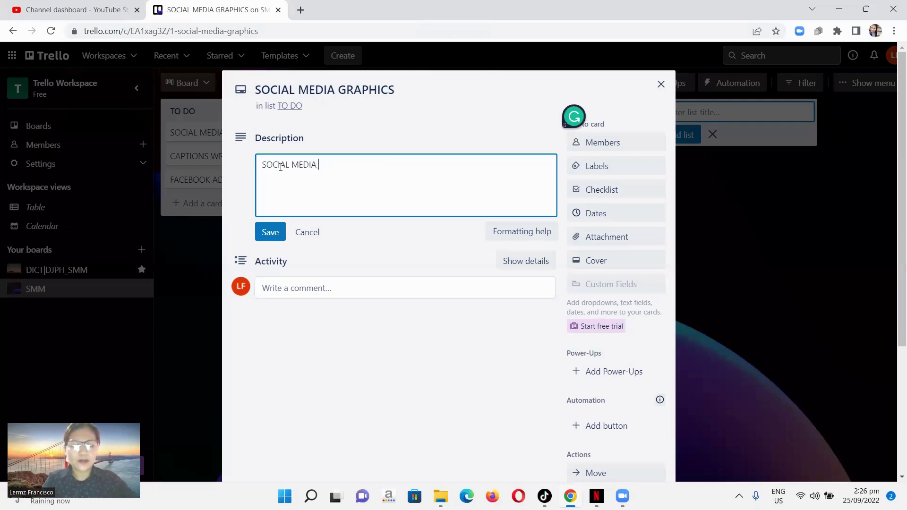
pyautogui.write(' BEN')
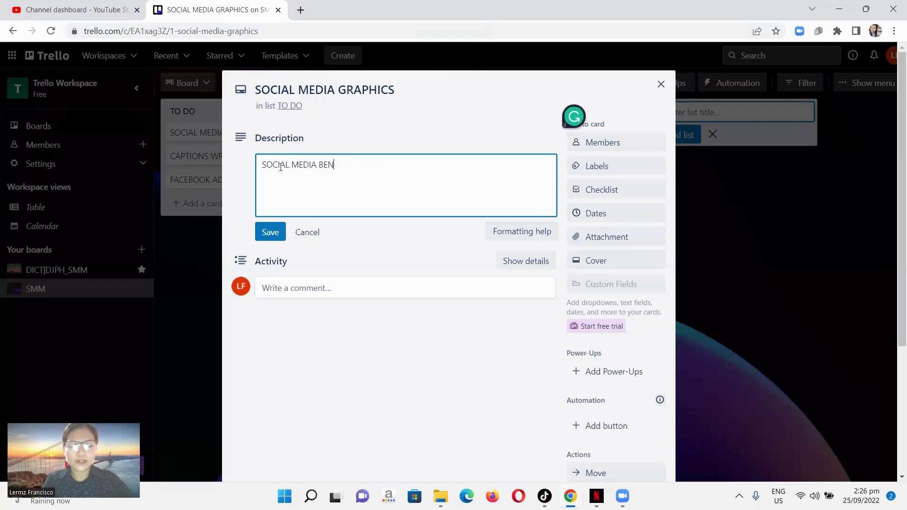
pyautogui.write('EFIT')
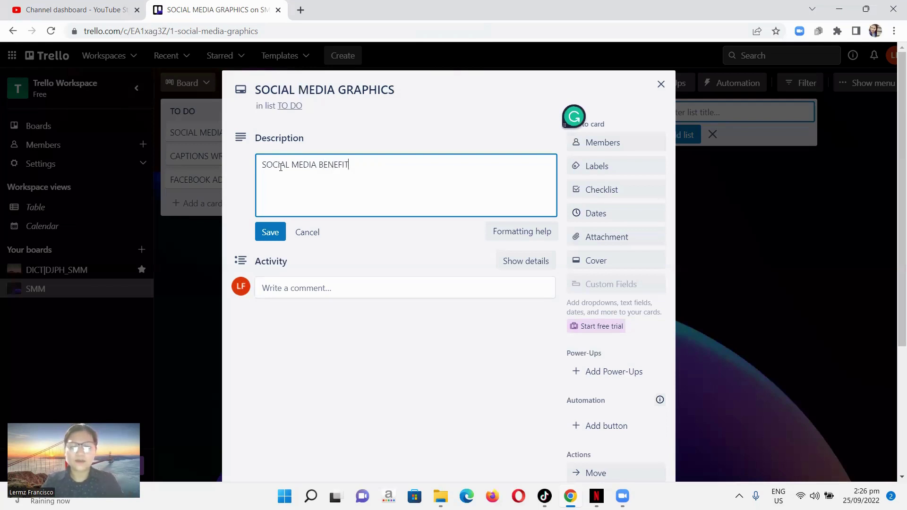
pyautogui.write('S')
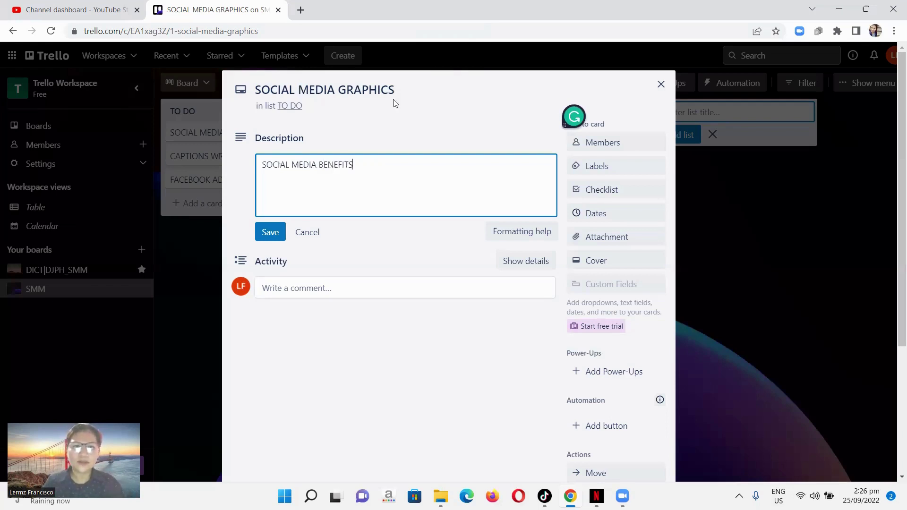
pyautogui.click(359, 234)
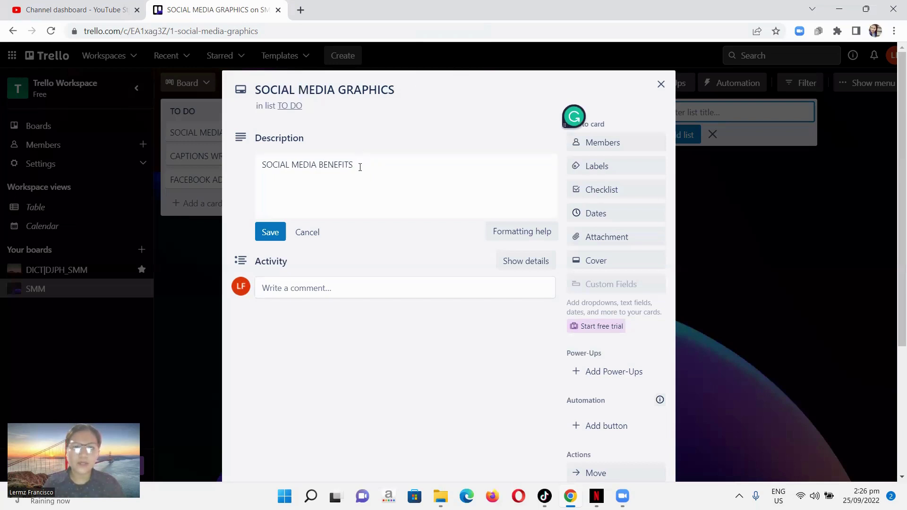
pyautogui.click(360, 167)
pyautogui.click(269, 233)
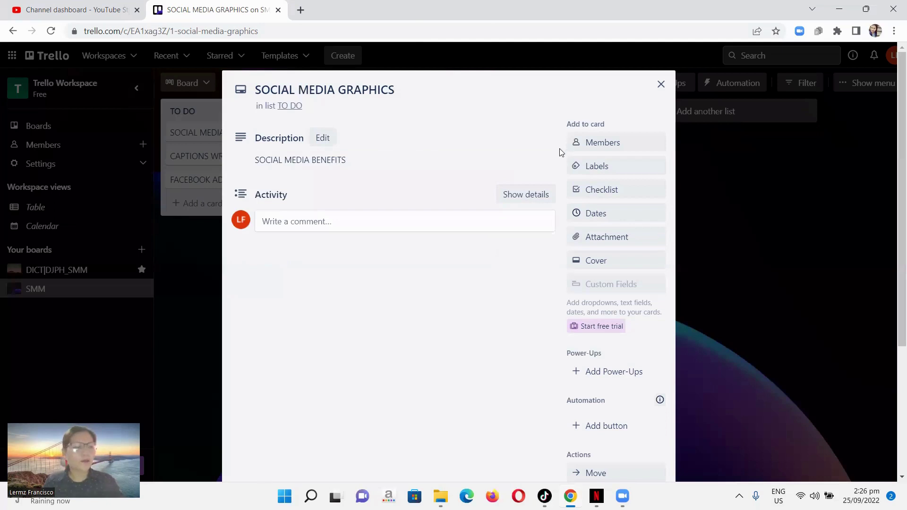
# Step: Search the card's available members by first name, clear the search and close the member list
pyautogui.click(596, 144)
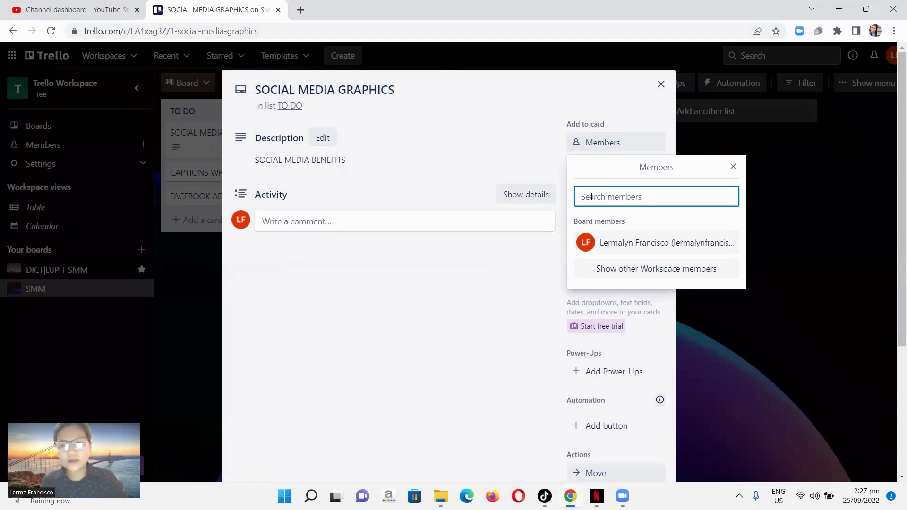
pyautogui.press('capslock')
pyautogui.write('l')
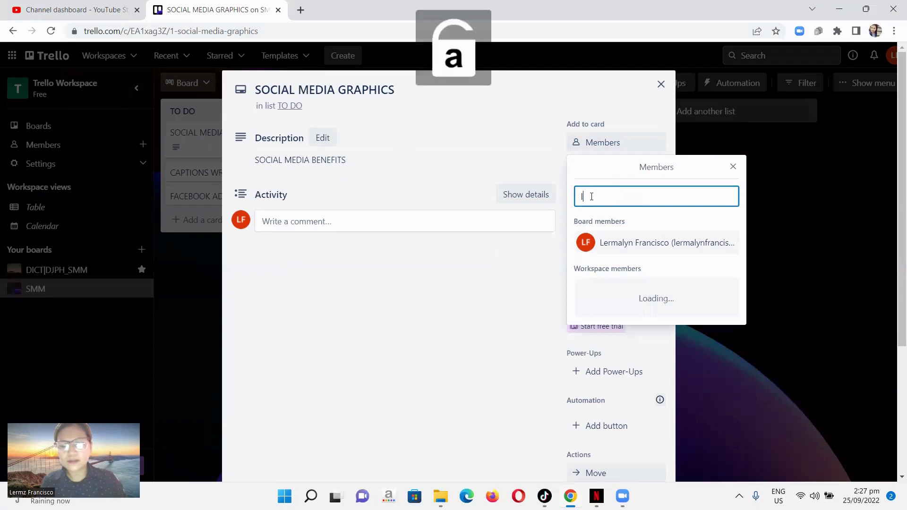
pyautogui.press('capslock')
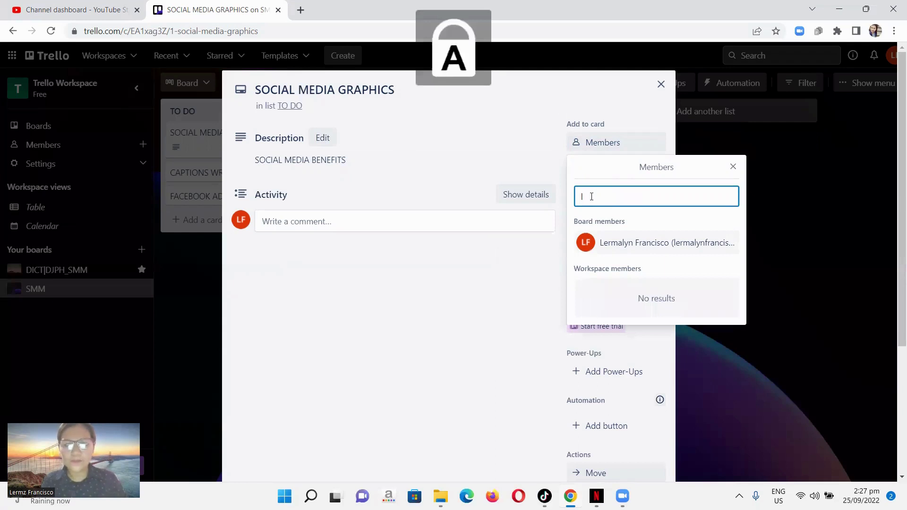
pyautogui.press('BackSpace')
pyautogui.press('capslock')
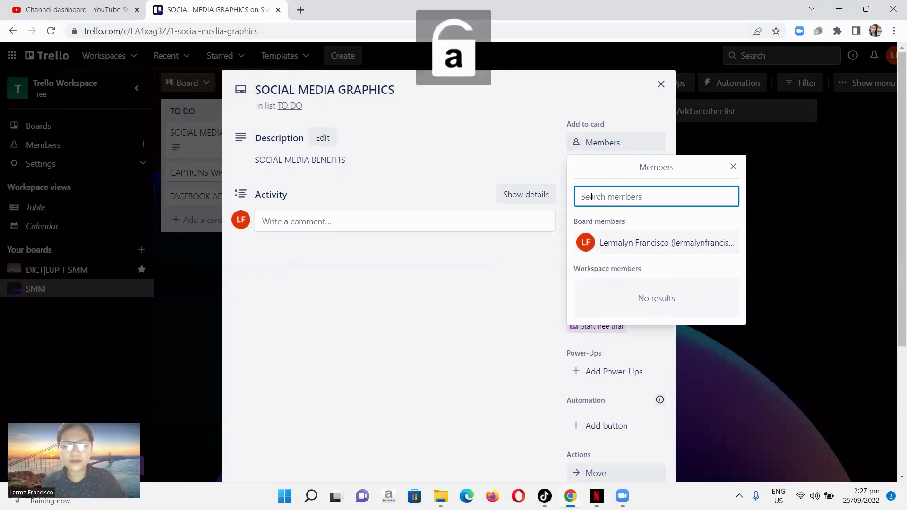
pyautogui.write('Le')
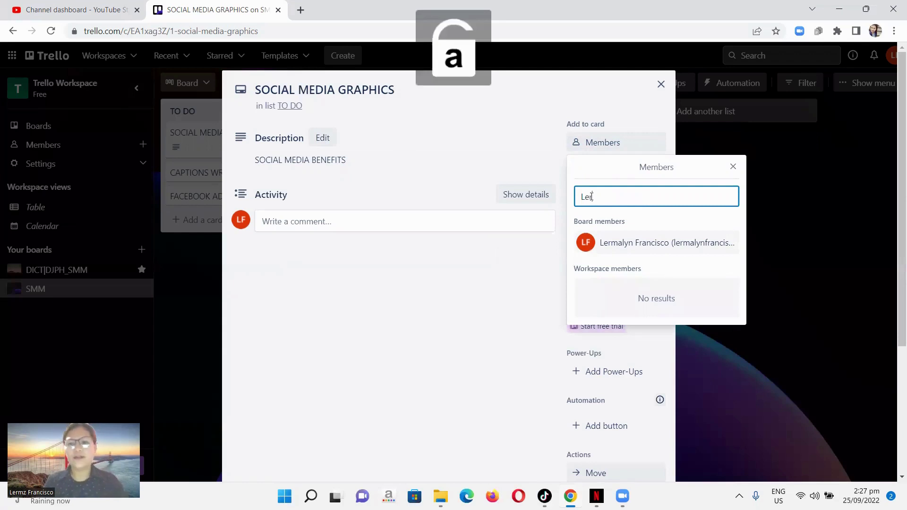
pyautogui.write('rmz')
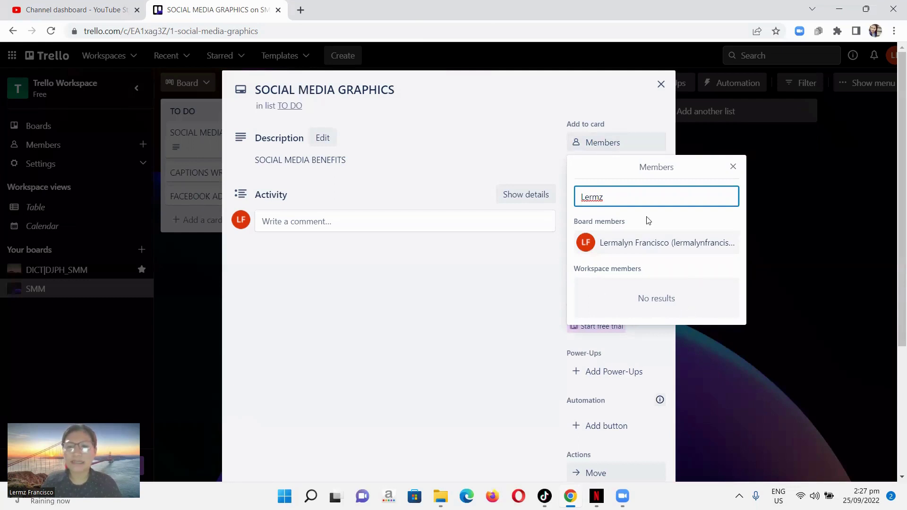
pyautogui.doubleClick(573, 188)
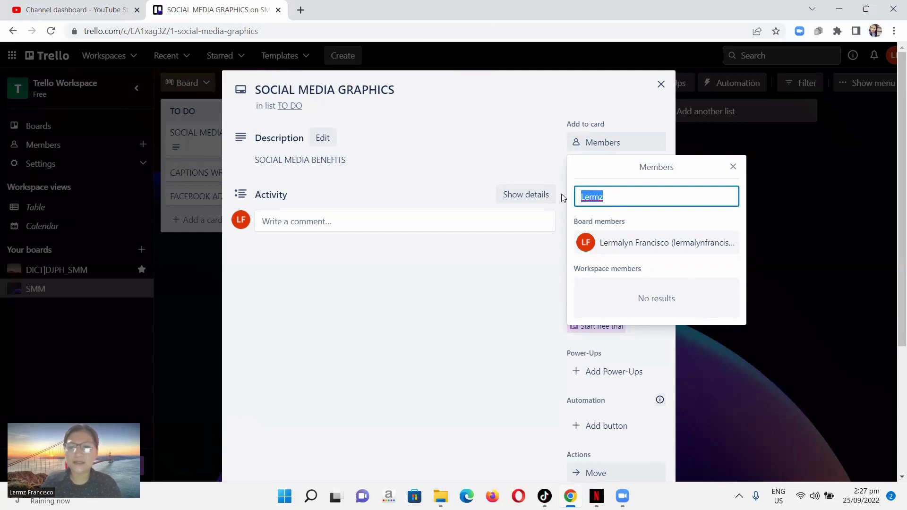
pyautogui.press('BackSpace')
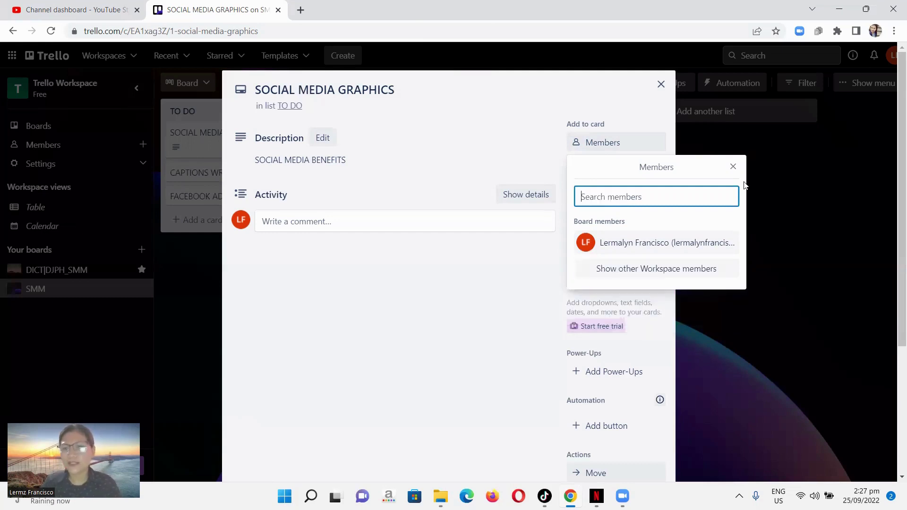
pyautogui.click(722, 138)
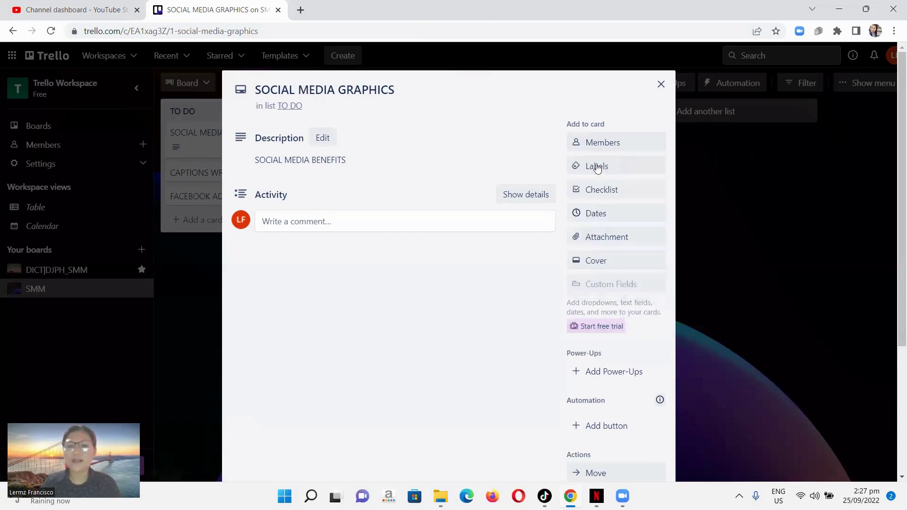
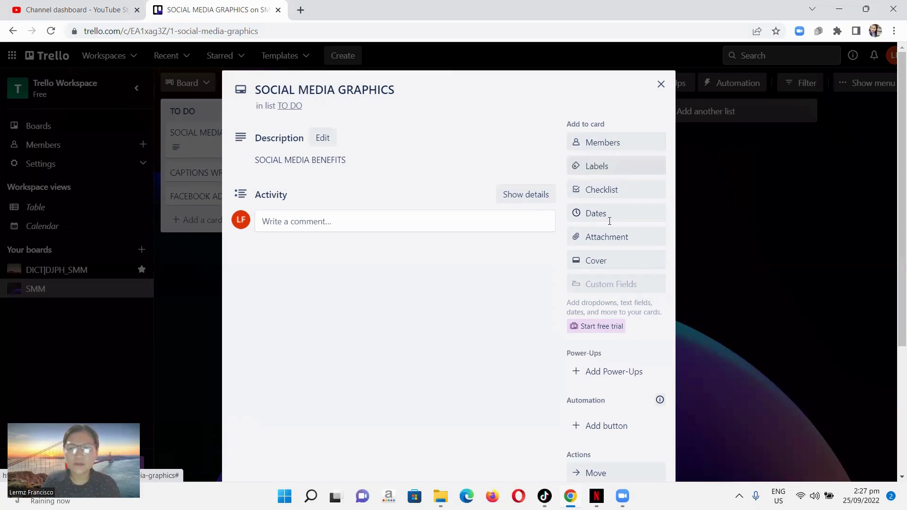
# Step: Title the green label Image and apply it to the SOCIAL MEDIA GRAPHICS card
pyautogui.click(597, 170)
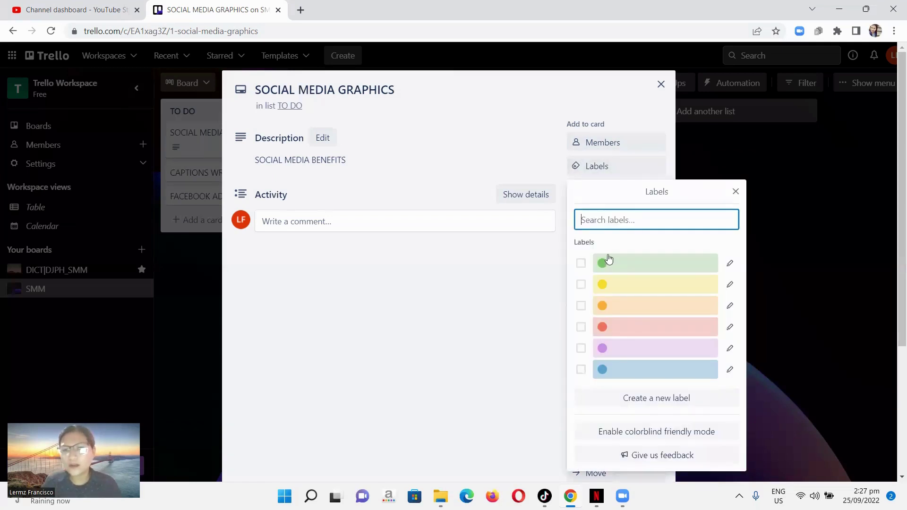
pyautogui.click(599, 263)
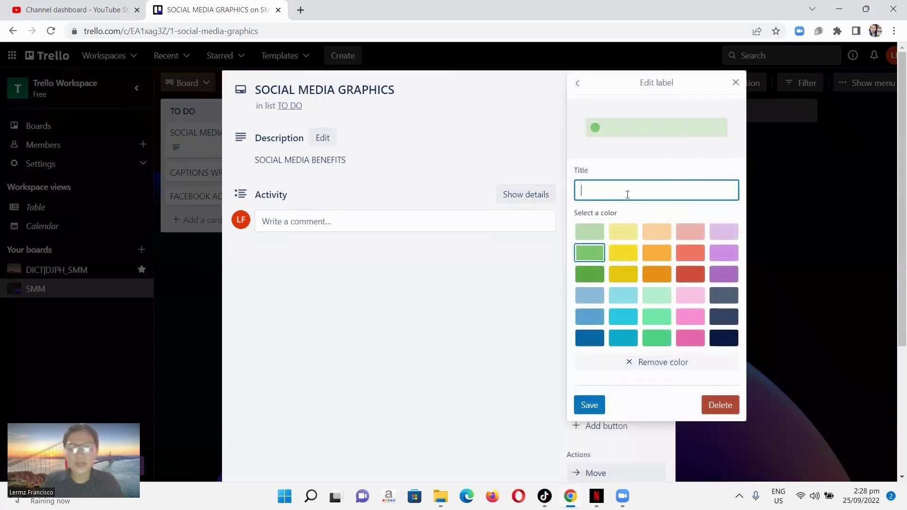
pyautogui.write('im')
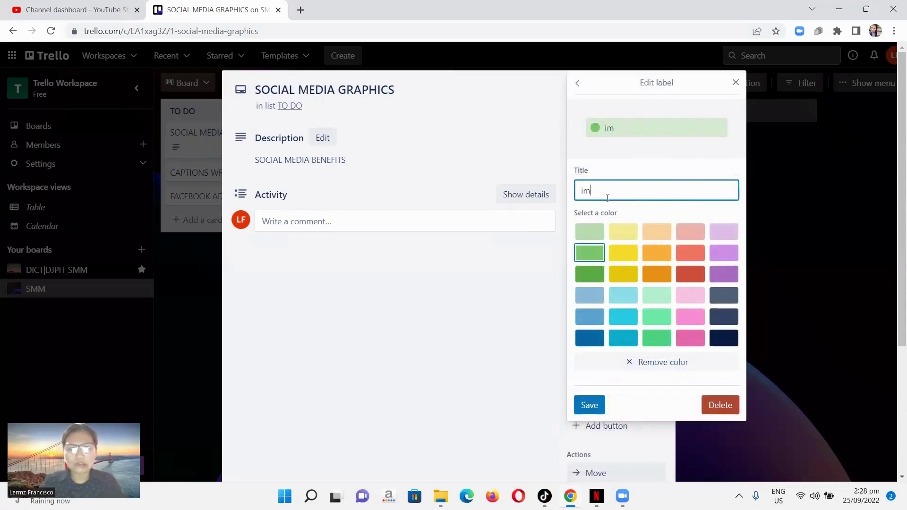
pyautogui.press('BackSpace')
pyautogui.press('BackSpace')
pyautogui.press('capslock')
pyautogui.write('I')
pyautogui.press('capslock')
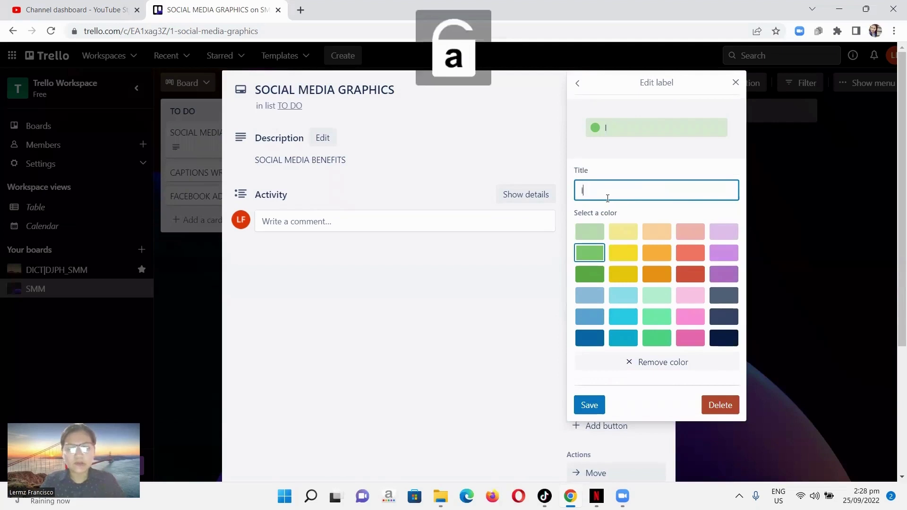
pyautogui.write('mage')
pyautogui.press('Return')
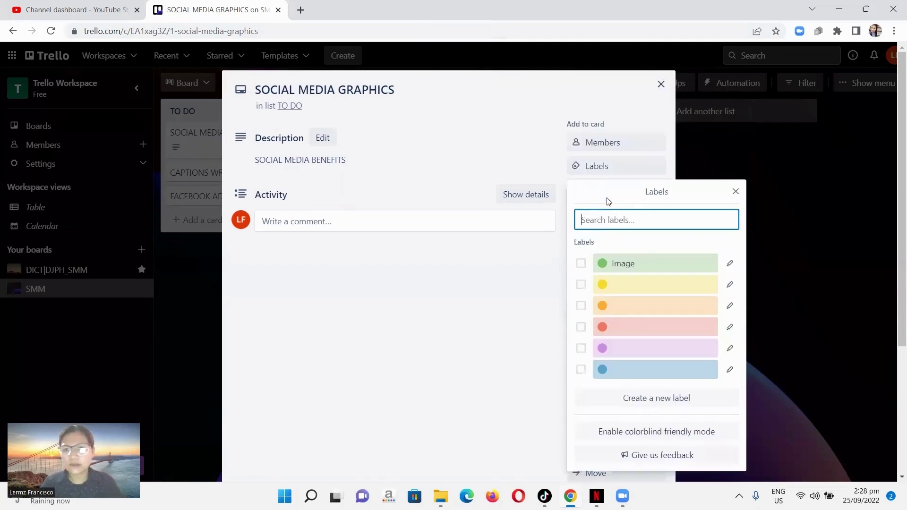
pyautogui.click(580, 263)
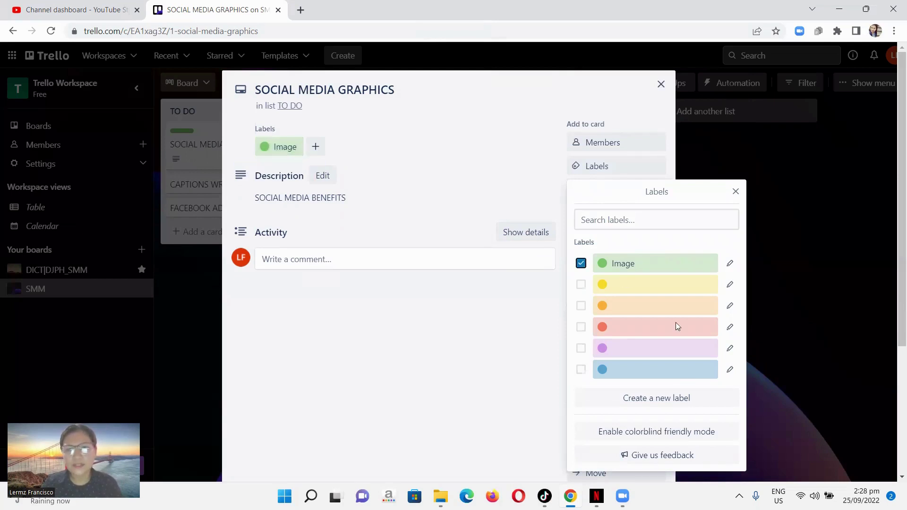
# Step: Apply the yellow label to the card and title it hashtags
pyautogui.click(616, 292)
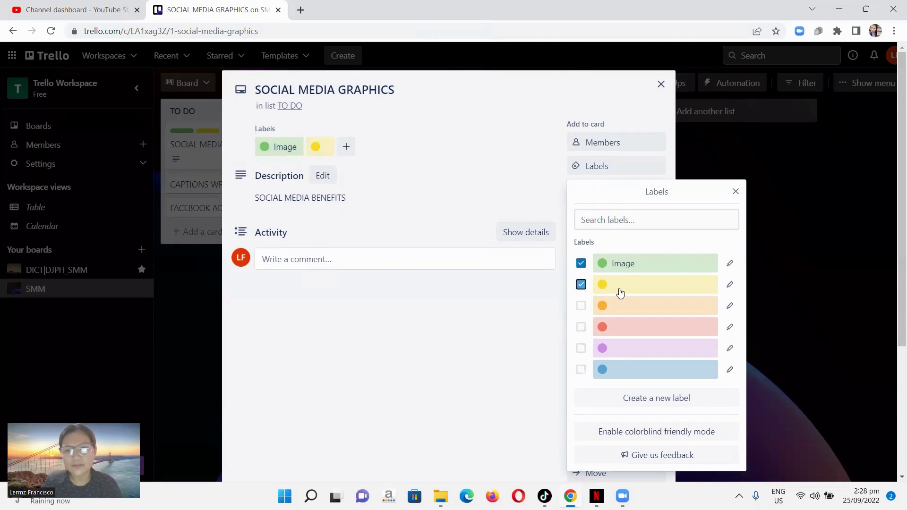
pyautogui.click(730, 285)
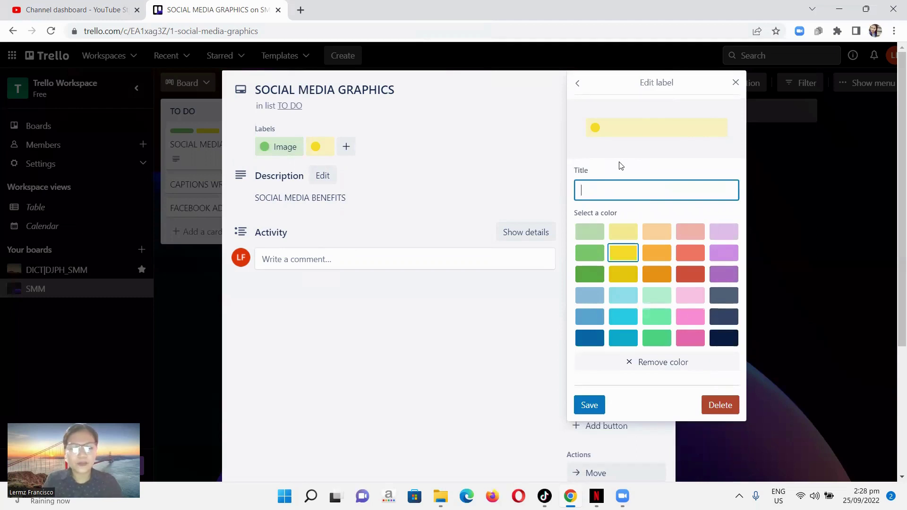
pyautogui.write('hash')
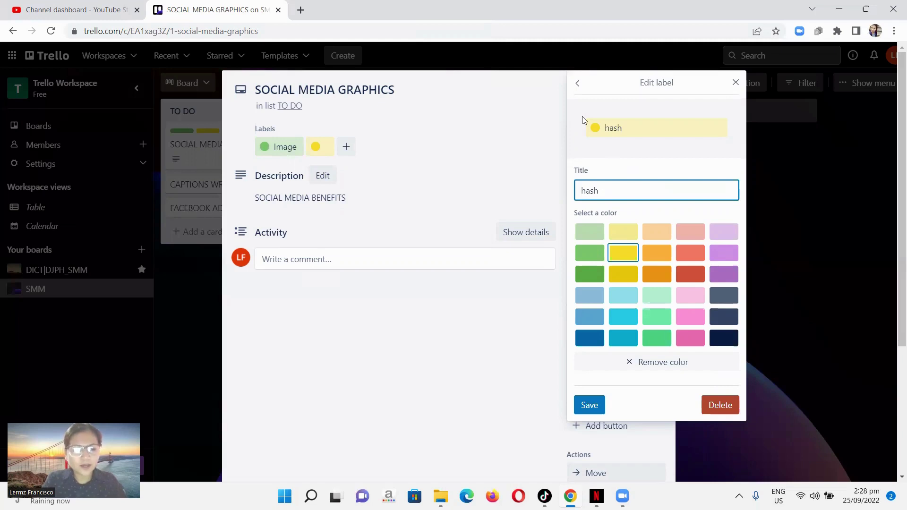
pyautogui.write('tags')
pyautogui.press('Return')
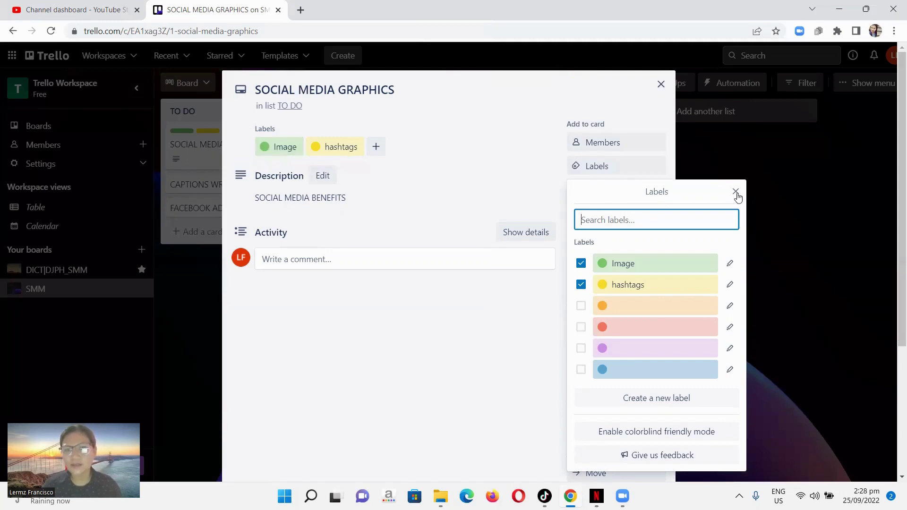
pyautogui.click(587, 174)
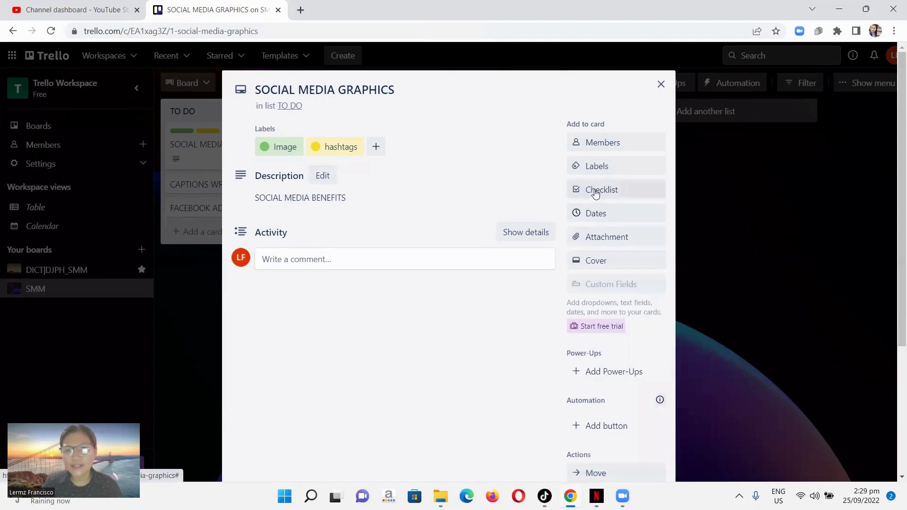
# Step: Add a checklist to the SOCIAL MEDIA GRAPHICS card with facebook cover as its first item
pyautogui.click(595, 194)
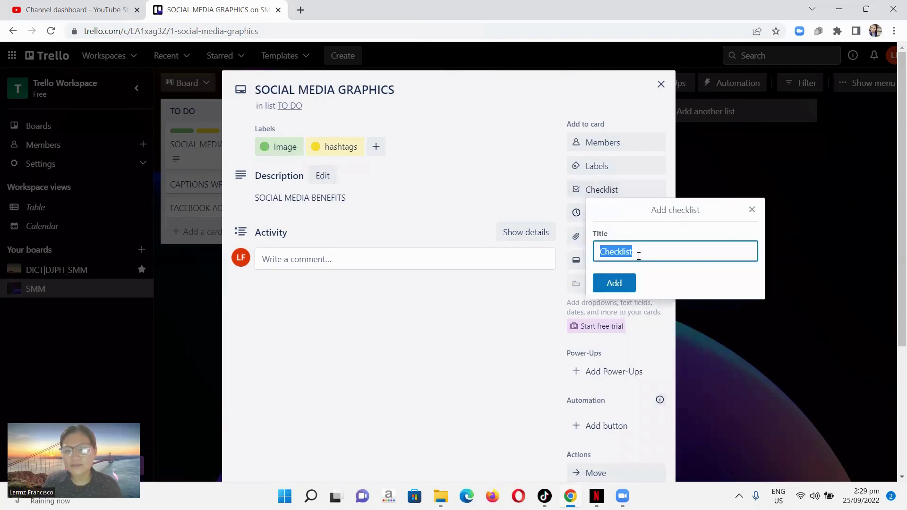
pyautogui.click(621, 290)
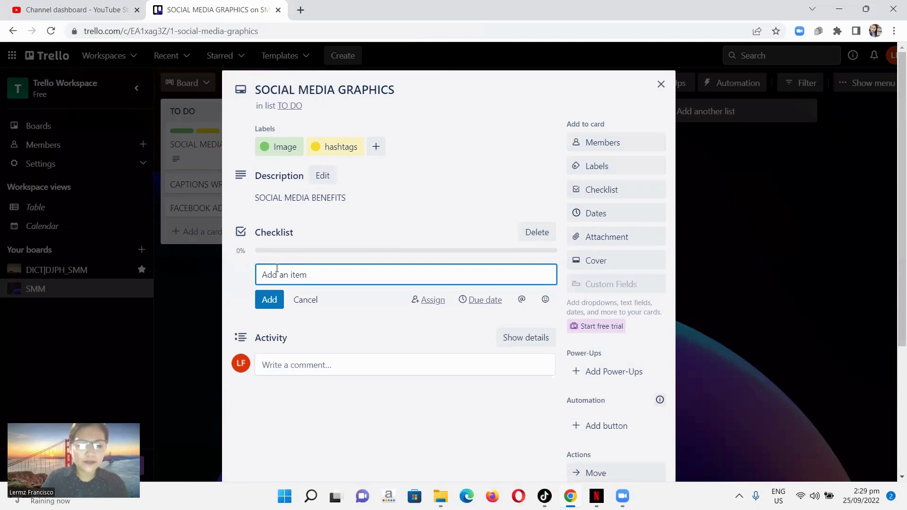
pyautogui.write('face')
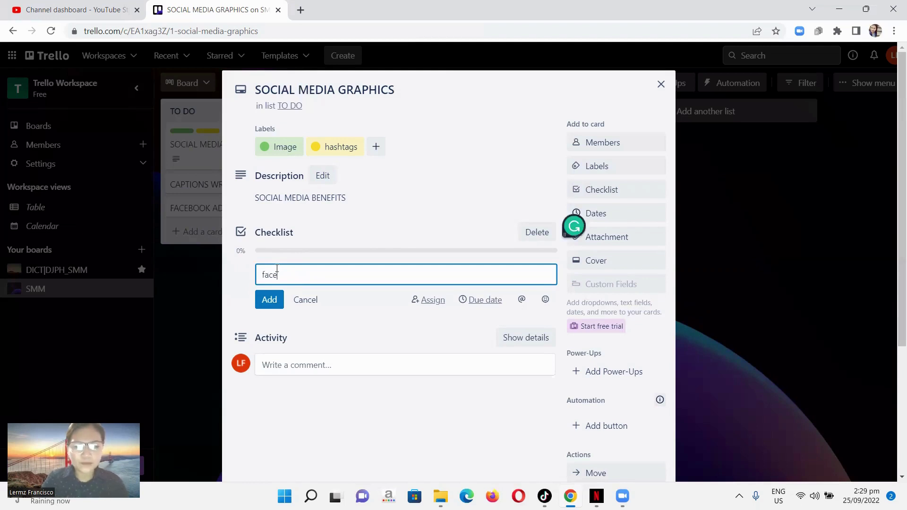
pyautogui.write('c')
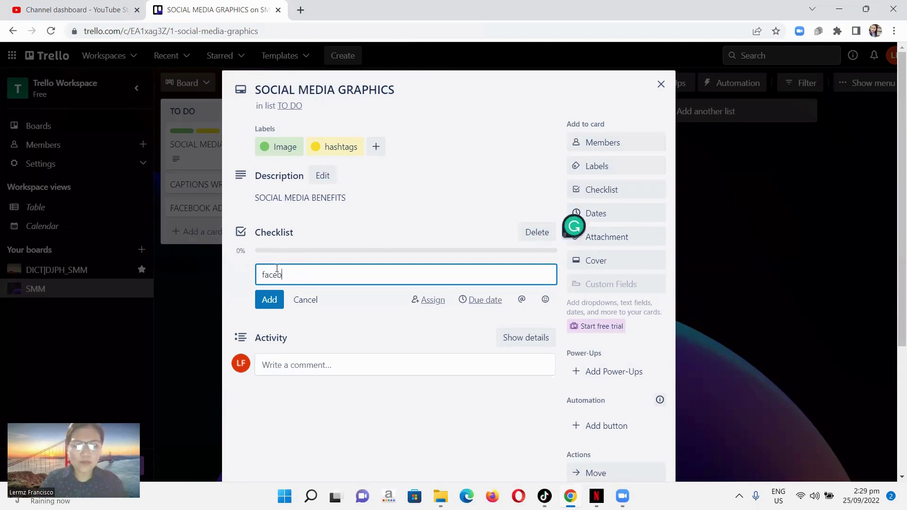
pyautogui.write('ook co')
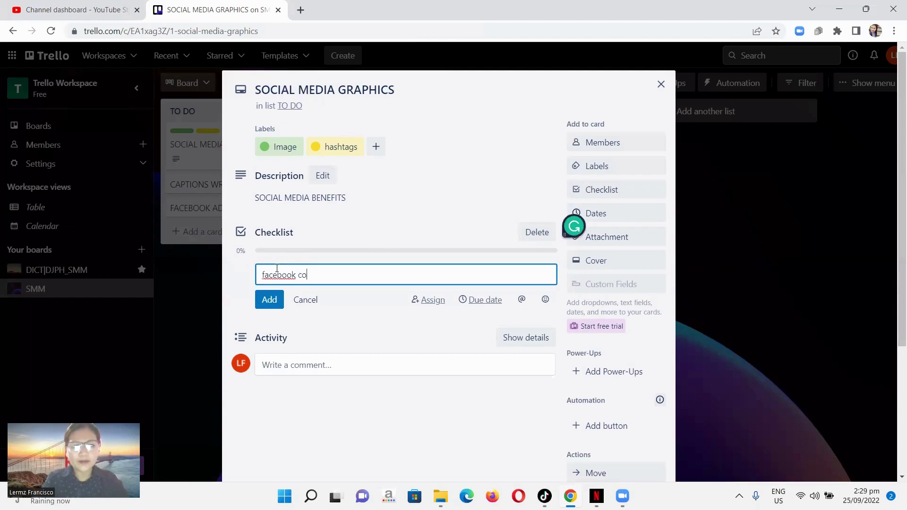
pyautogui.write('ver')
pyautogui.press('Return')
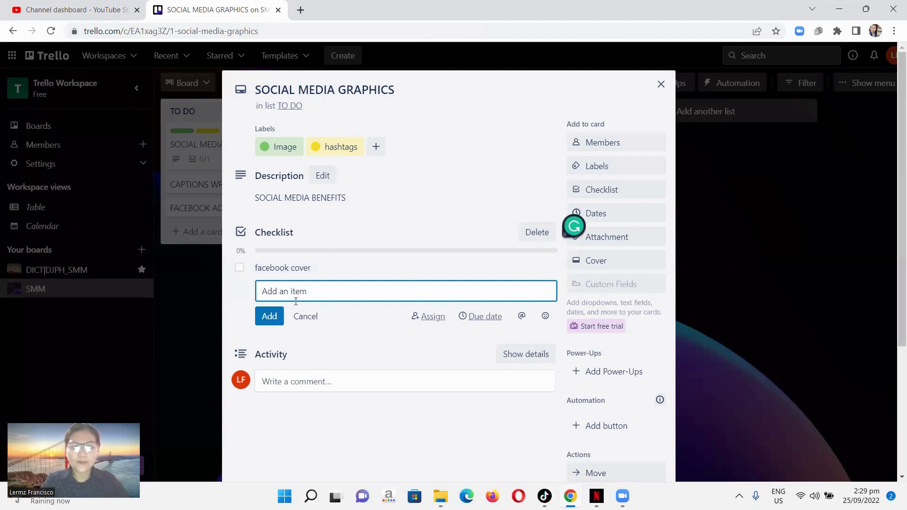
# Step: Add profile picture as the next item in the card's checklist
pyautogui.write('profi')
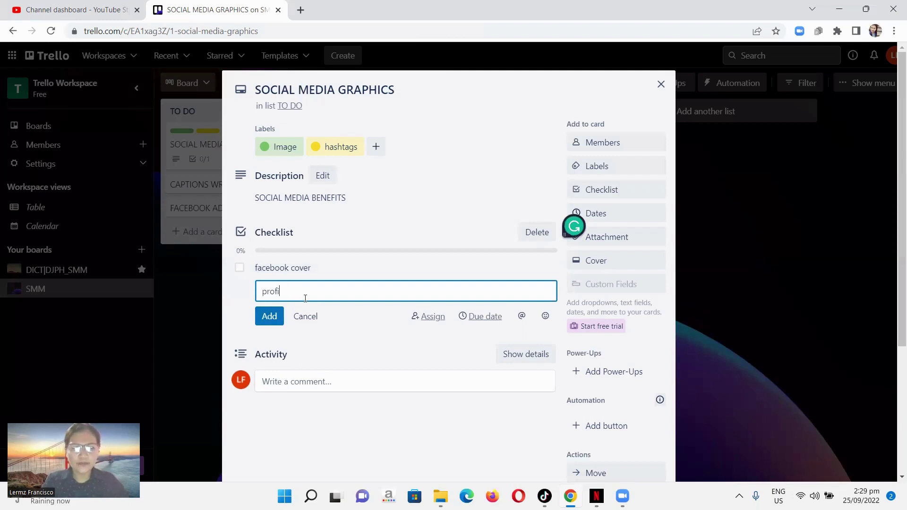
pyautogui.write('le pic')
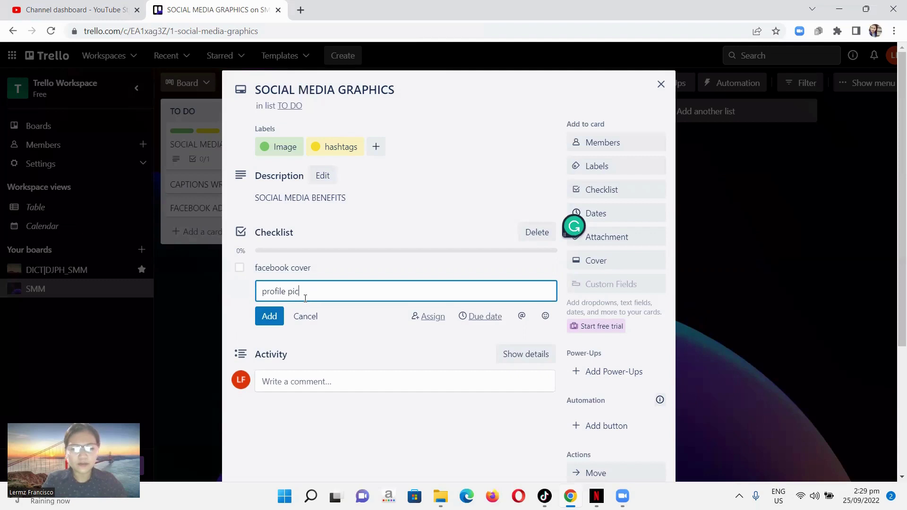
pyautogui.write('utr')
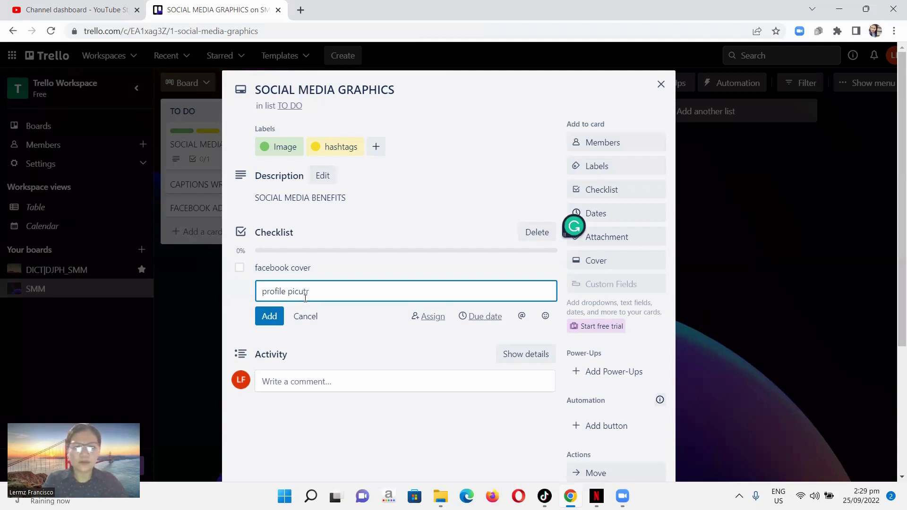
pyautogui.press('BackSpace')
pyautogui.press('BackSpace')
pyautogui.press('BackSpace')
pyautogui.write('ture')
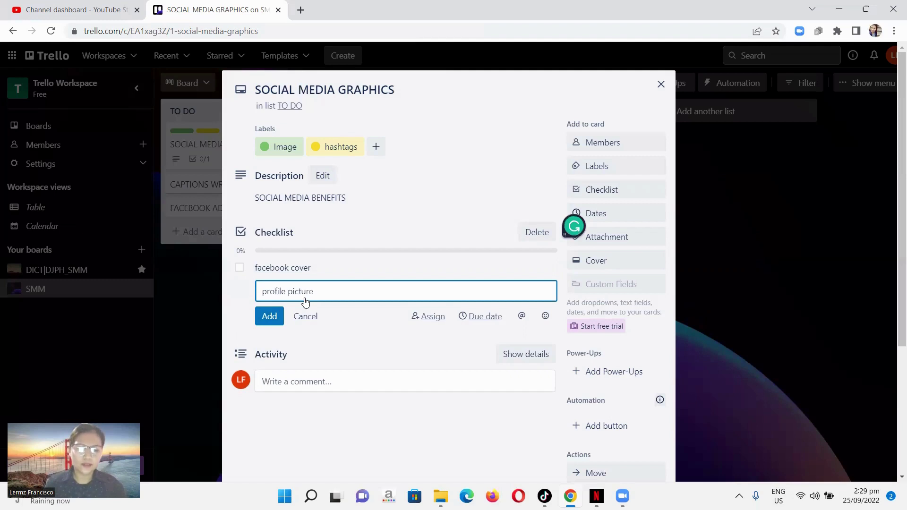
pyautogui.press('Return')
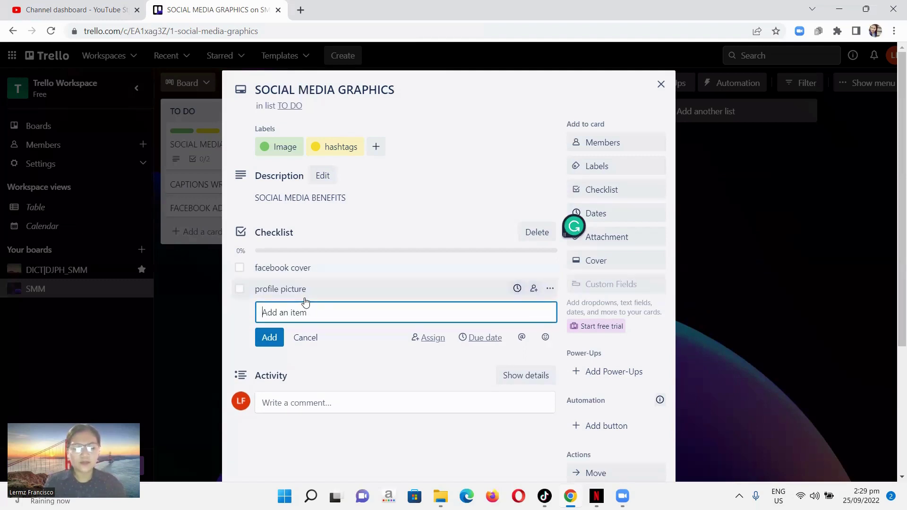
# Step: Add the items contacts and about section to the card's checklist
pyautogui.write('co')
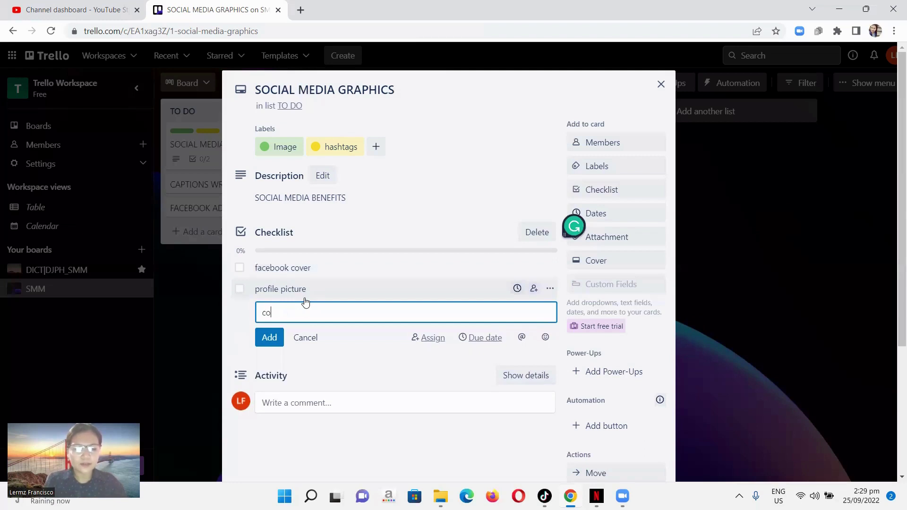
pyautogui.write('ntact')
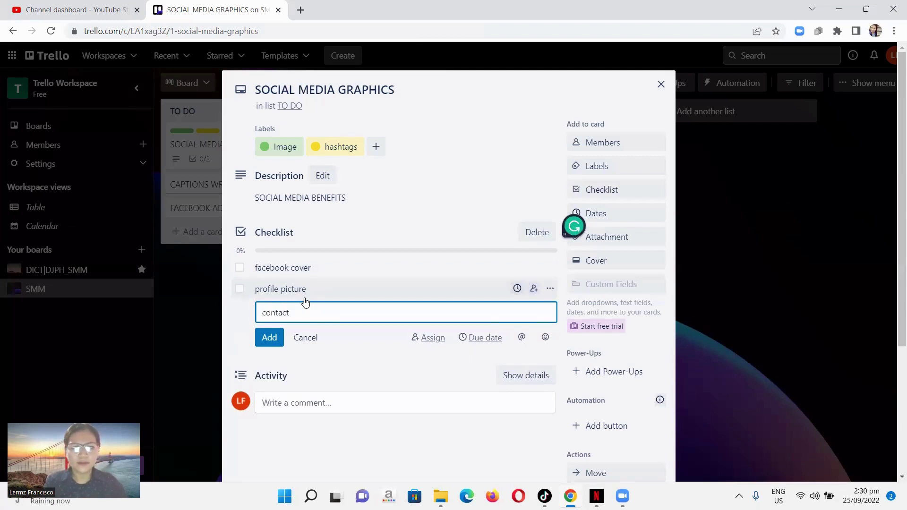
pyautogui.write('s')
pyautogui.press('Return')
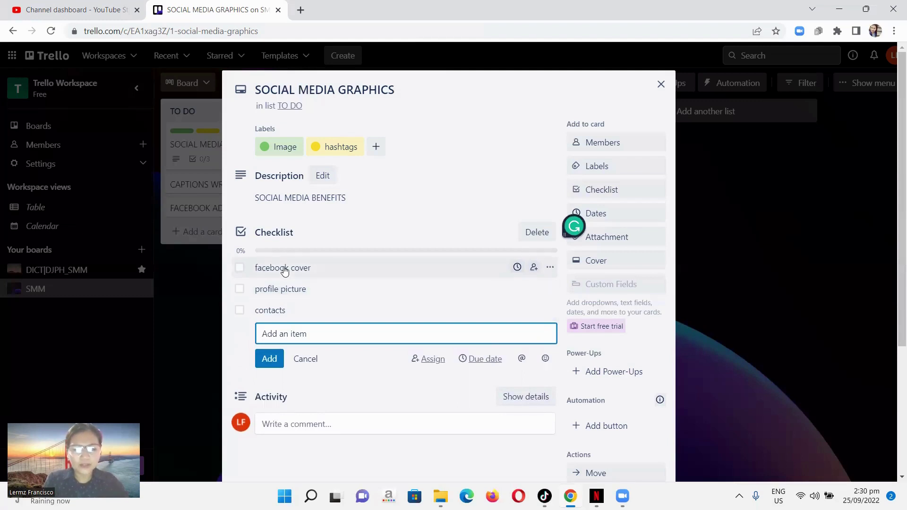
pyautogui.write('about ')
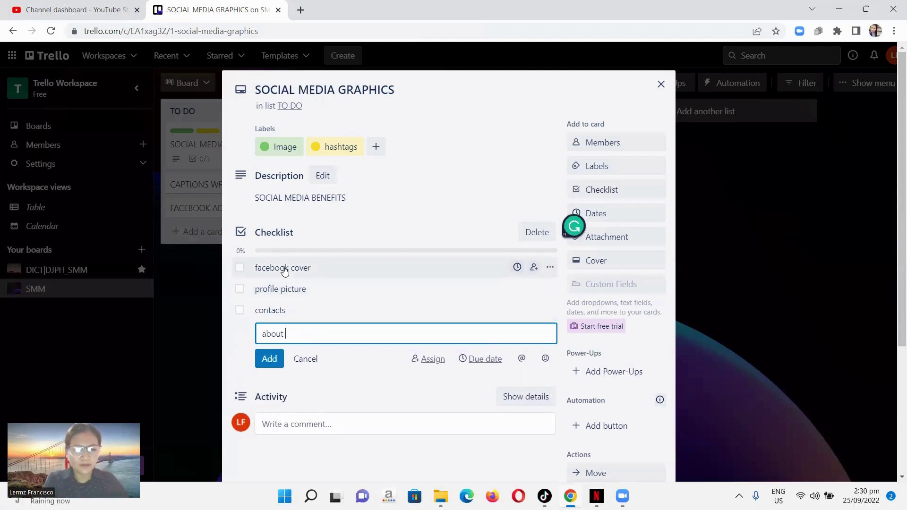
pyautogui.write('section')
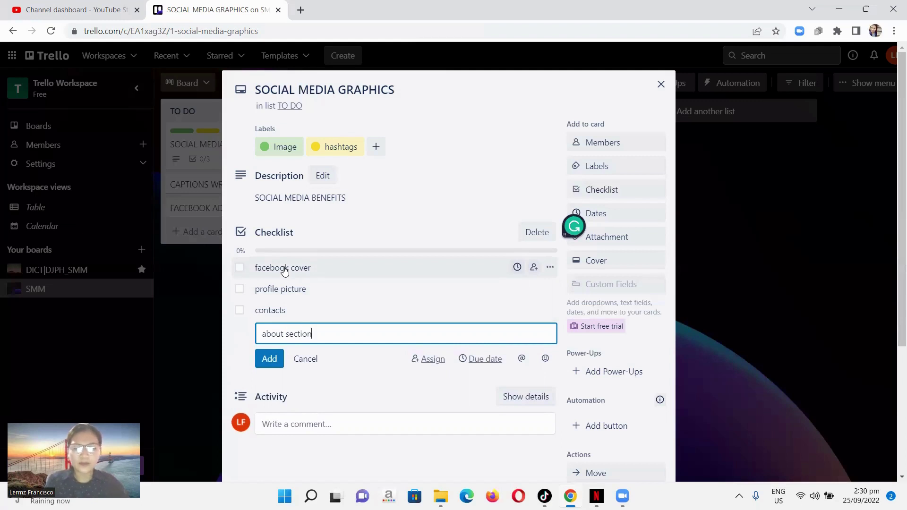
pyautogui.press('Return')
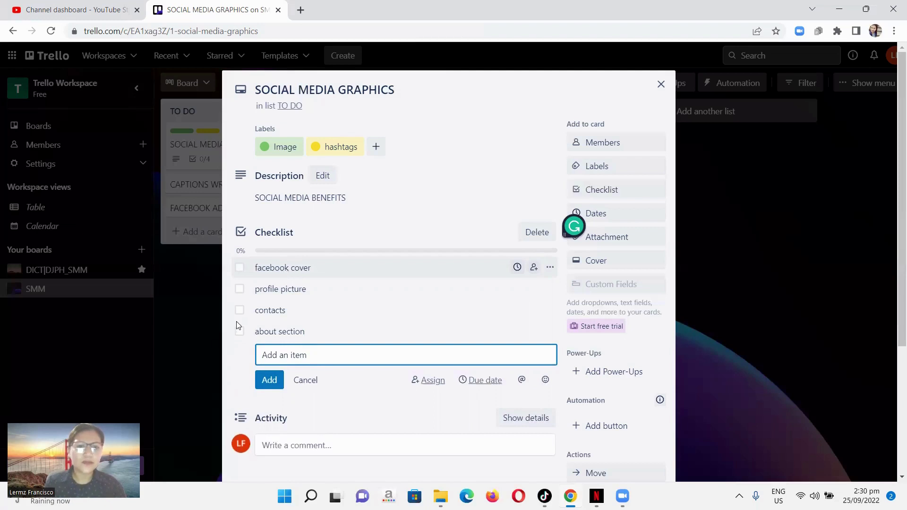
# Step: Replace the card's description with Social Media Optimization and save it
pyautogui.click(360, 201)
pyautogui.click(361, 203)
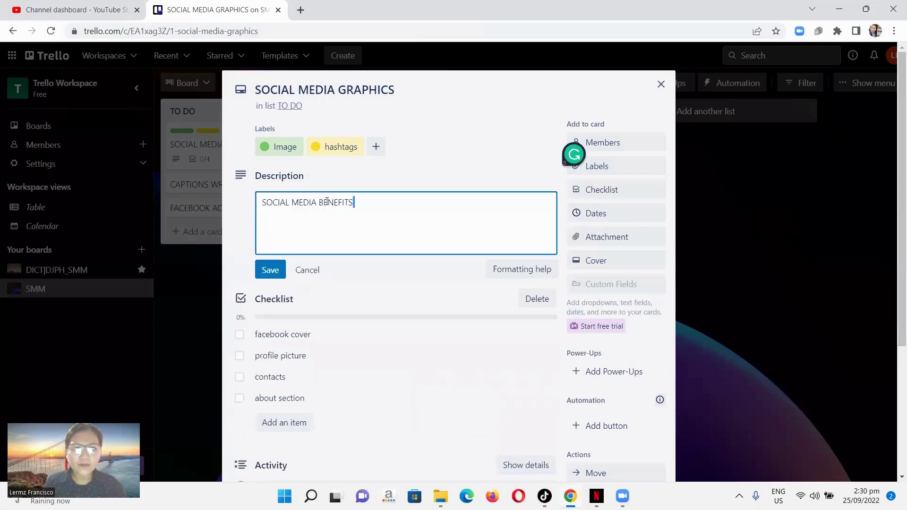
pyautogui.doubleClick(361, 203)
pyautogui.click(364, 201)
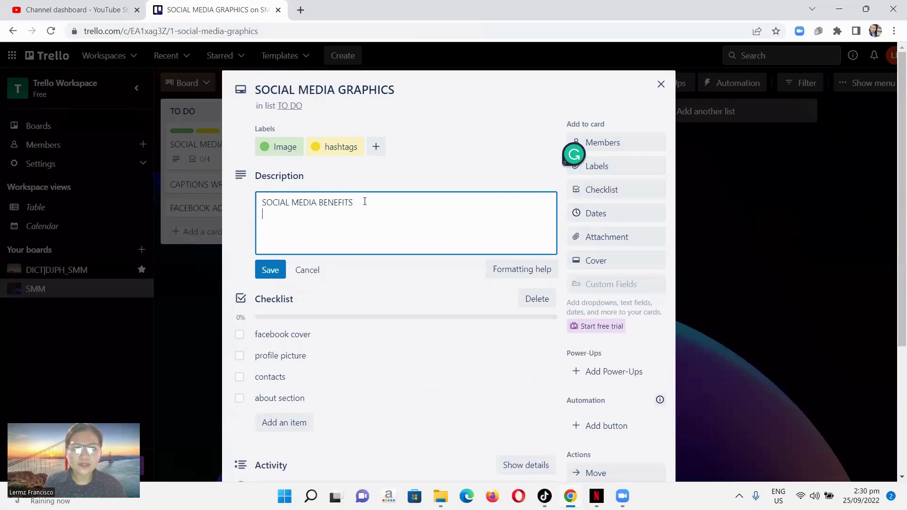
pyautogui.press('Return')
pyautogui.press('BackSpace')
pyautogui.press('BackSpace')
pyautogui.press('BackSpace')
pyautogui.press('BackSpace')
pyautogui.press('BackSpace')
pyautogui.press('BackSpace')
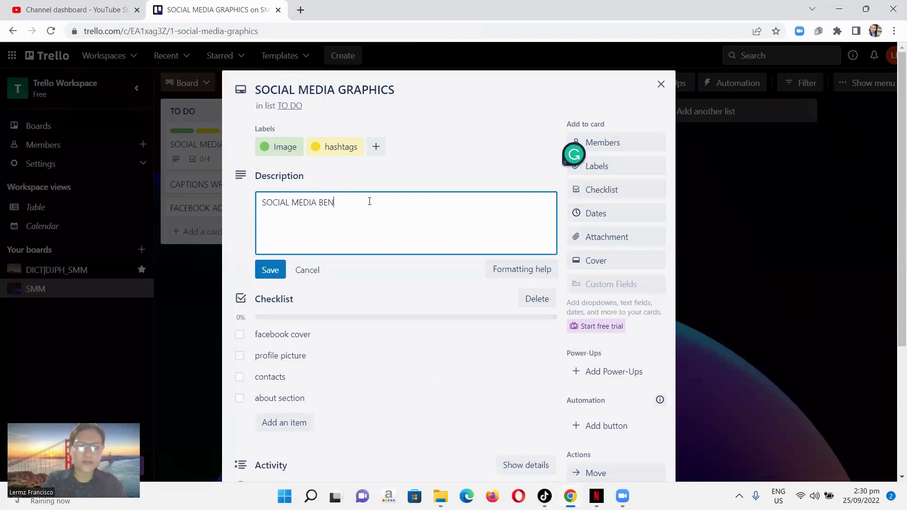
pyautogui.press('BackSpace')
pyautogui.press('BackSpace')
pyautogui.press('BackSpace')
pyautogui.press('BackSpace')
pyautogui.press('BackSpace')
pyautogui.press('BackSpace')
pyautogui.press('BackSpace')
pyautogui.press('BackSpace')
pyautogui.press('BackSpace')
pyautogui.press('BackSpace')
pyautogui.press('BackSpace')
pyautogui.press('BackSpace')
pyautogui.press('BackSpace')
pyautogui.press('BackSpace')
pyautogui.press('BackSpace')
pyautogui.press('BackSpace')
pyautogui.press('capslock')
pyautogui.write('S')
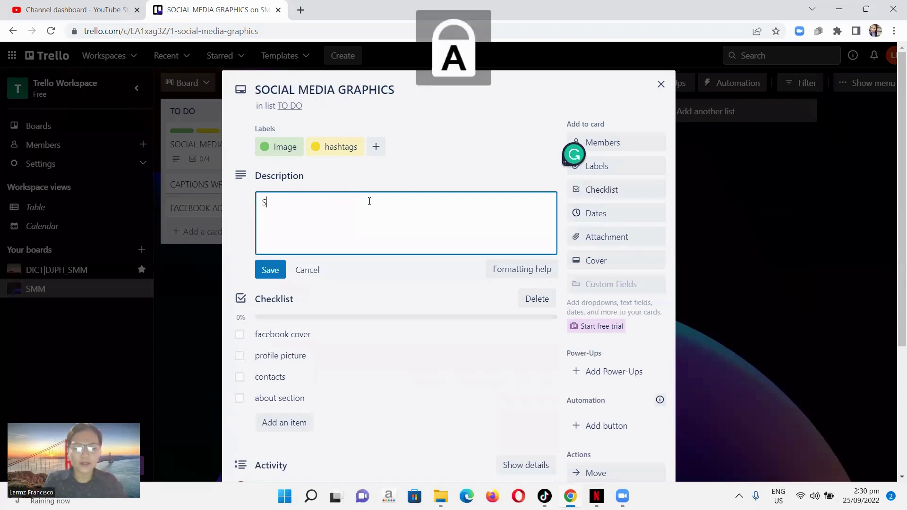
pyautogui.press('capslock')
pyautogui.write('ocial')
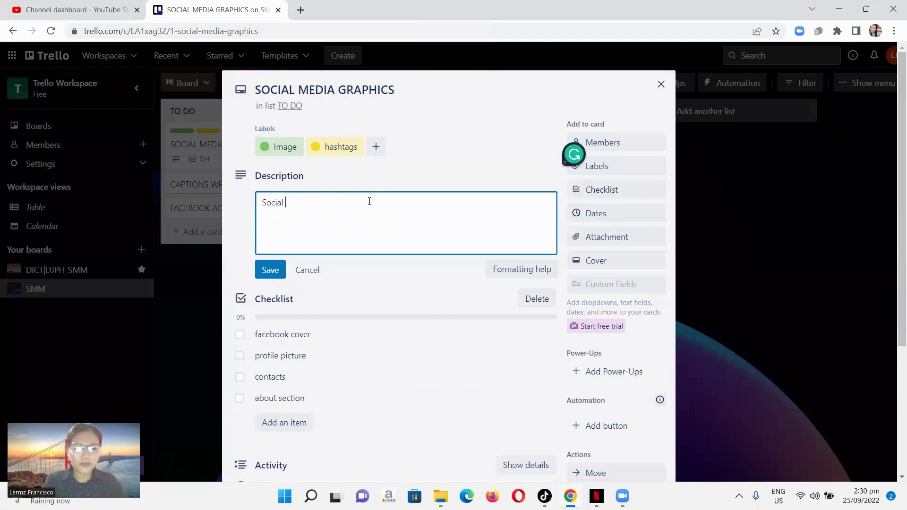
pyautogui.press('capslock')
pyautogui.write('M')
pyautogui.press('capslock')
pyautogui.write('edia')
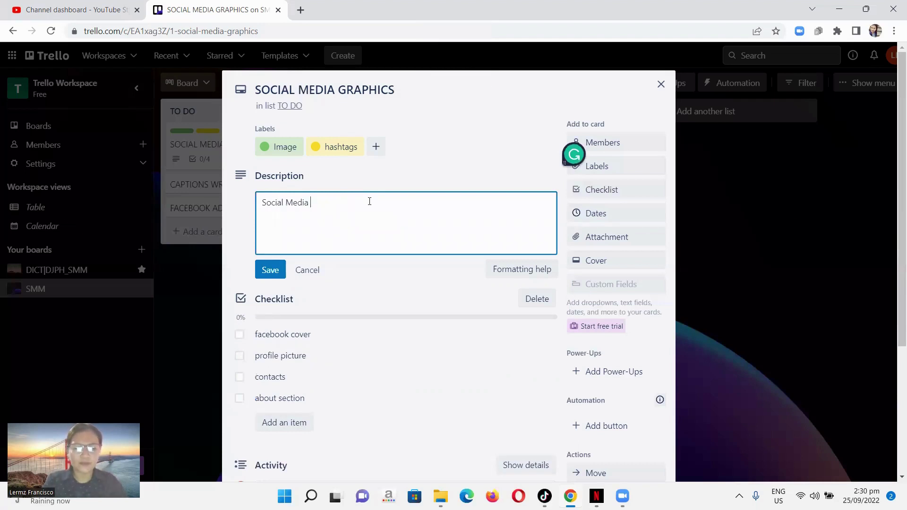
pyautogui.press('capslock')
pyautogui.write('O')
pyautogui.press('capslock')
pyautogui.write('ptim')
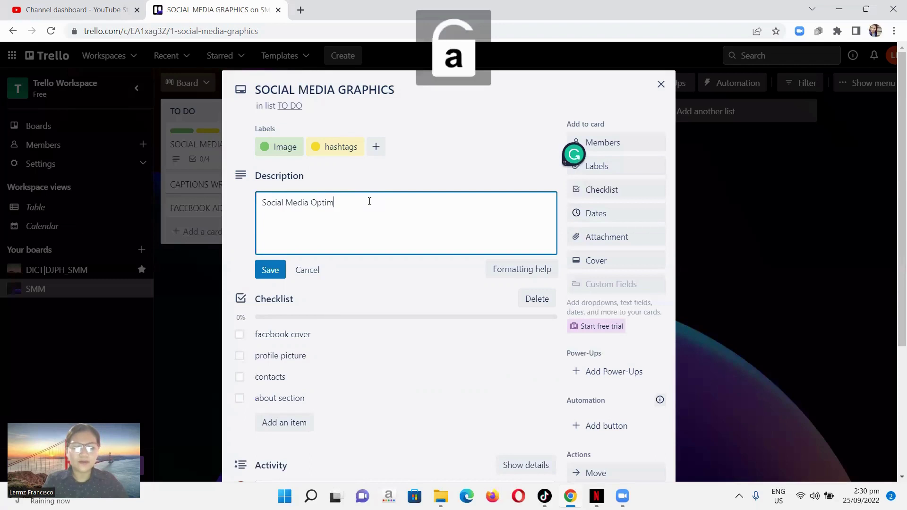
pyautogui.write('ation')
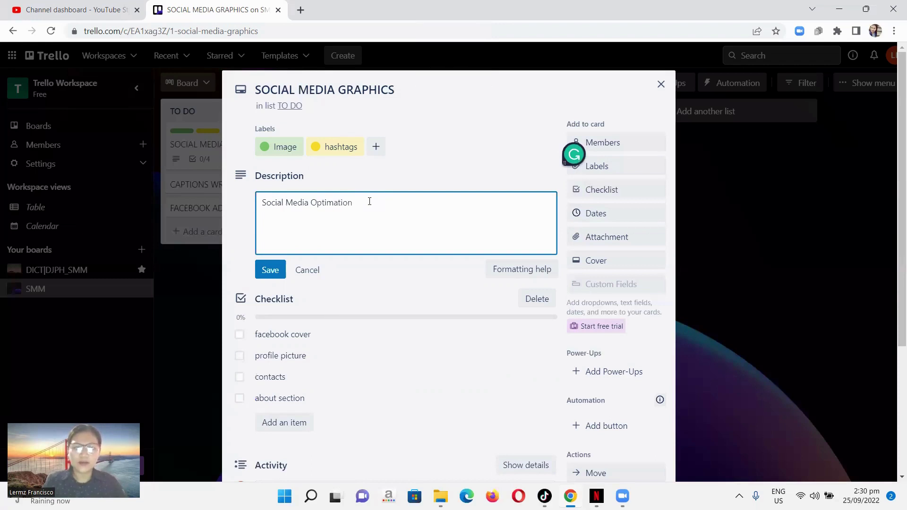
pyautogui.press('BackSpace')
pyautogui.press('BackSpace')
pyautogui.press('BackSpace')
pyautogui.press('BackSpace')
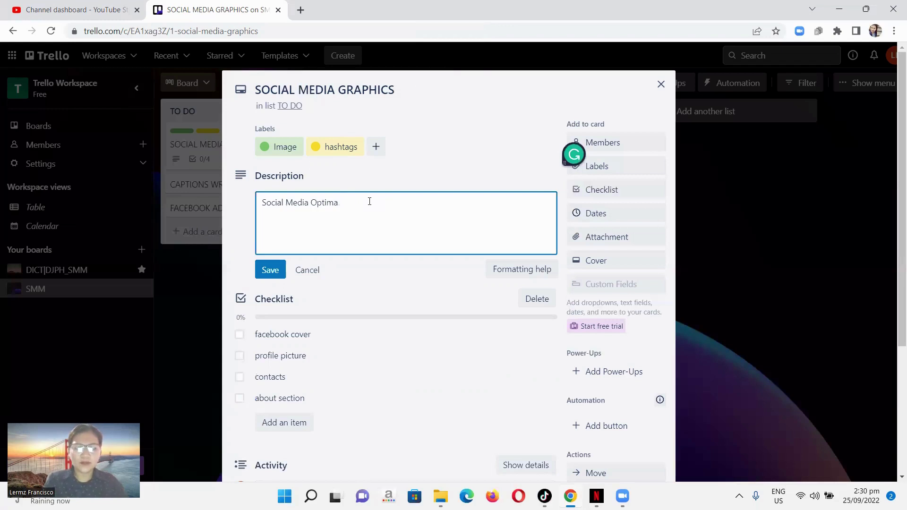
pyautogui.press('BackSpace')
pyautogui.write('iz')
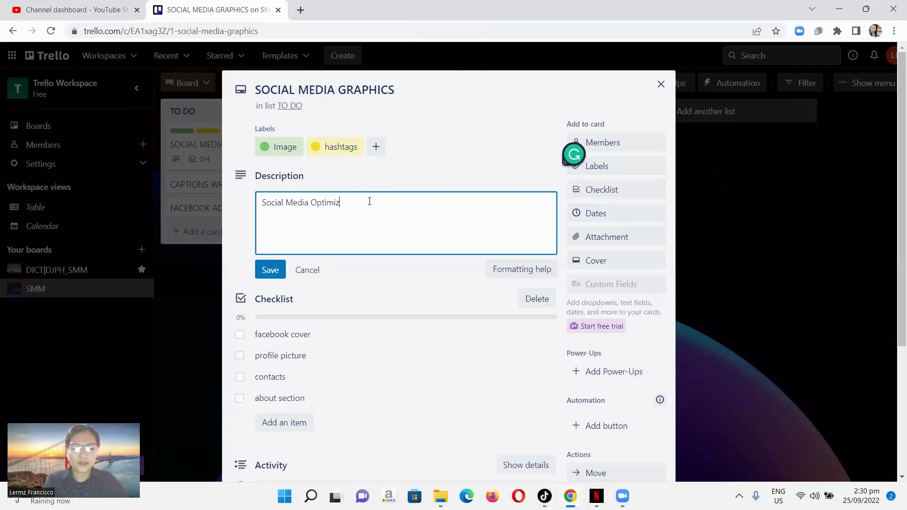
pyautogui.write('ation')
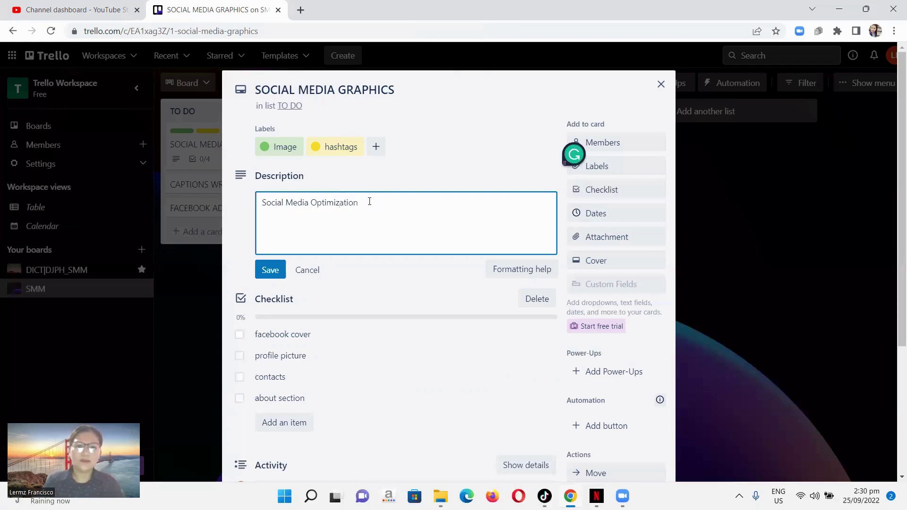
pyautogui.click(277, 278)
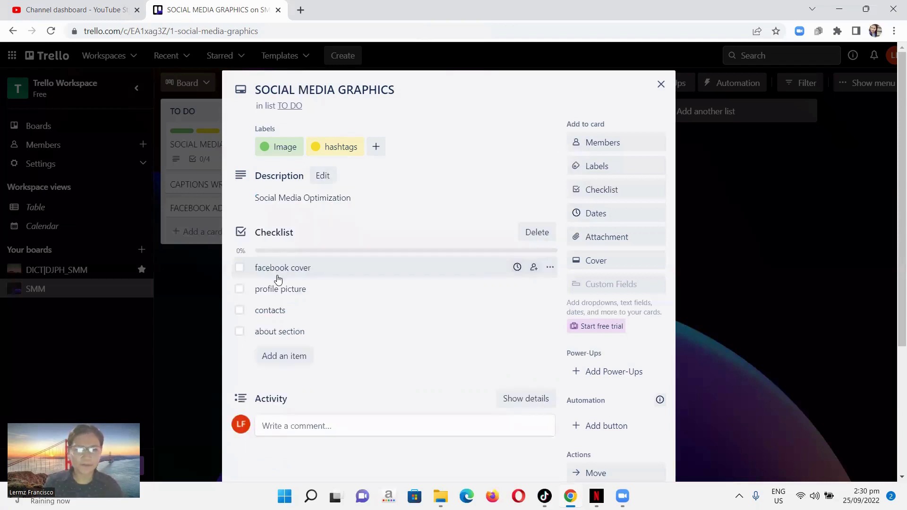
# Step: Add website as another item at the end of the card's checklist
pyautogui.click(281, 356)
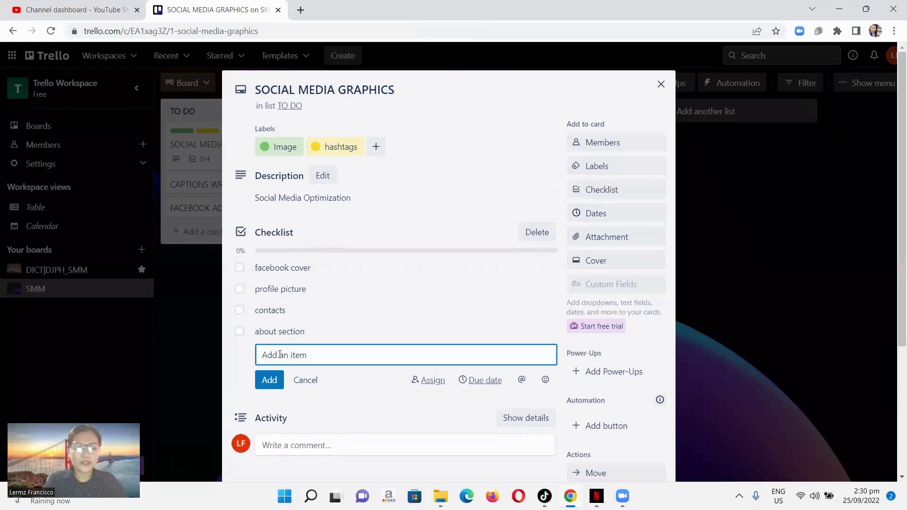
pyautogui.write('website')
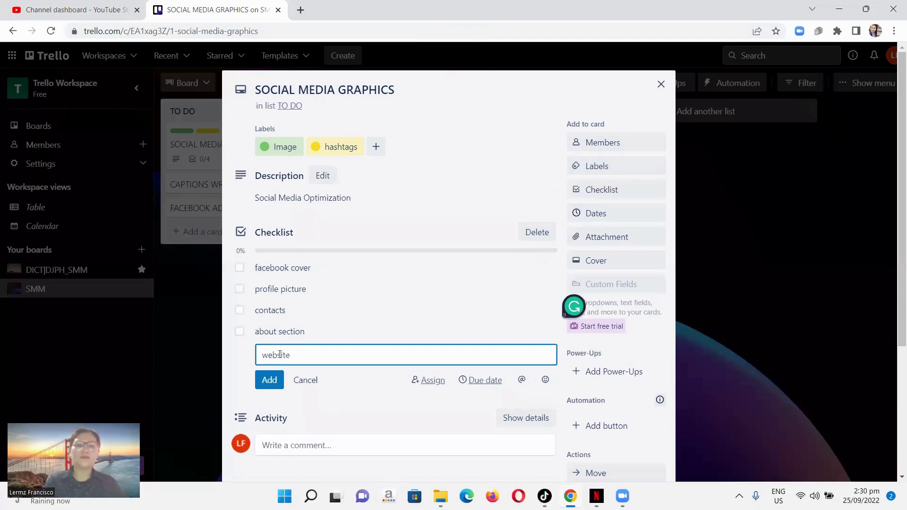
pyautogui.press('Return')
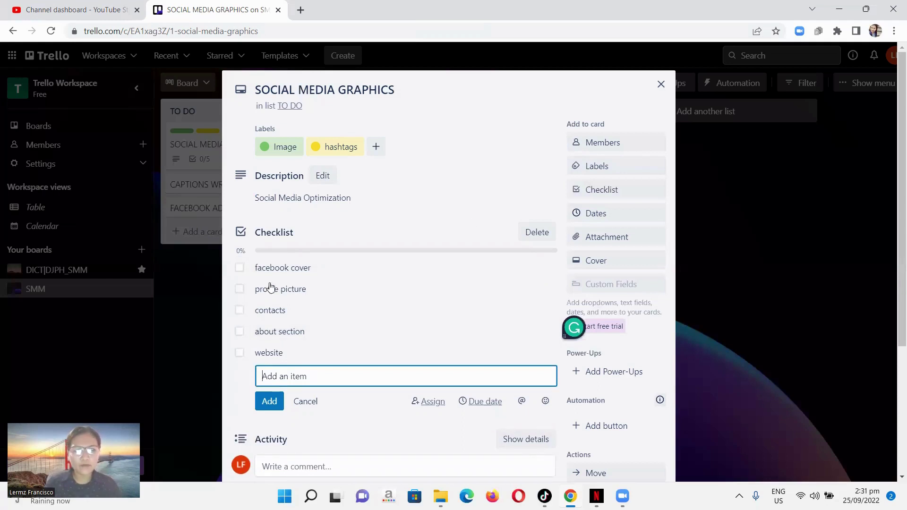
# Step: Mark the checklist items facebook cover, profile picture and contacts as complete
pyautogui.click(240, 270)
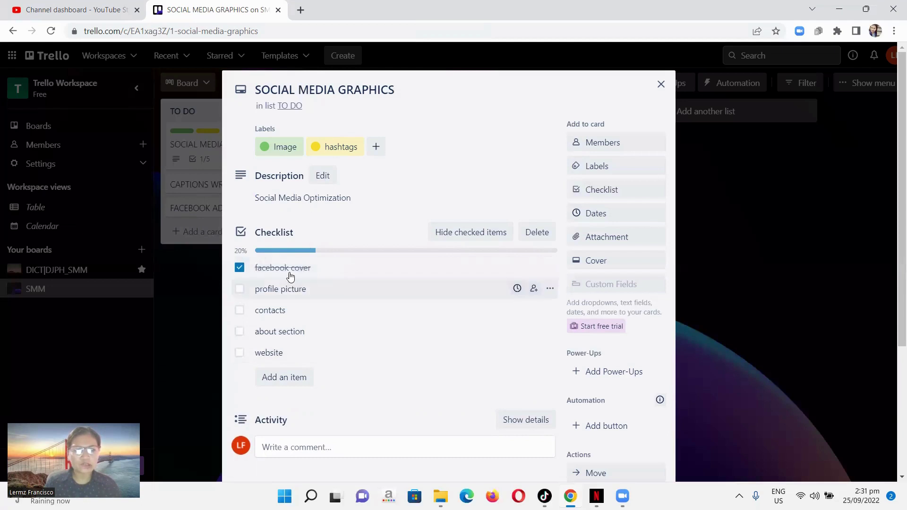
pyautogui.click(240, 290)
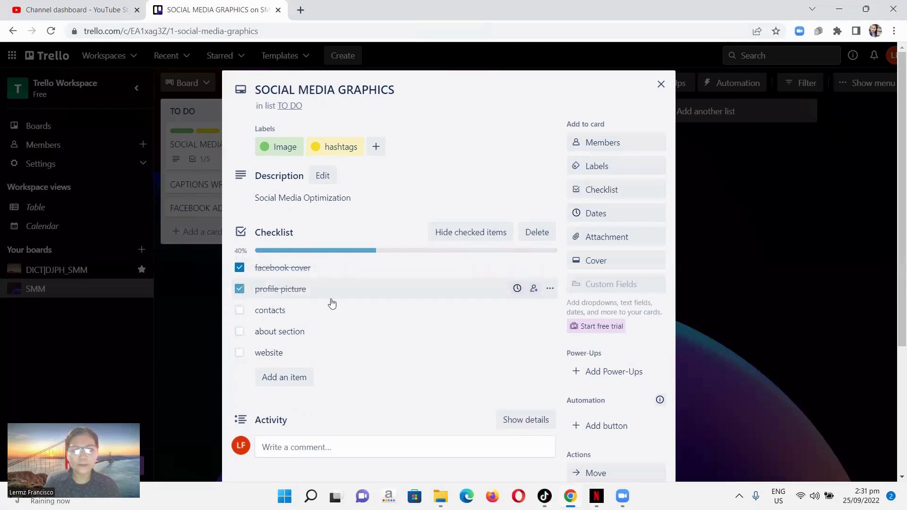
pyautogui.click(239, 310)
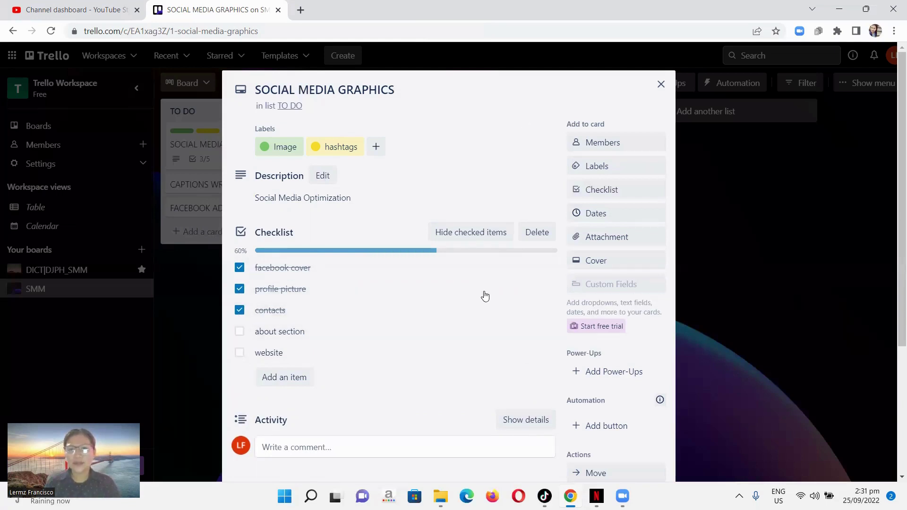
# Step: Set the card's due date to 09/27/2022 and enable a start date of 09/26/2022
pyautogui.click(598, 214)
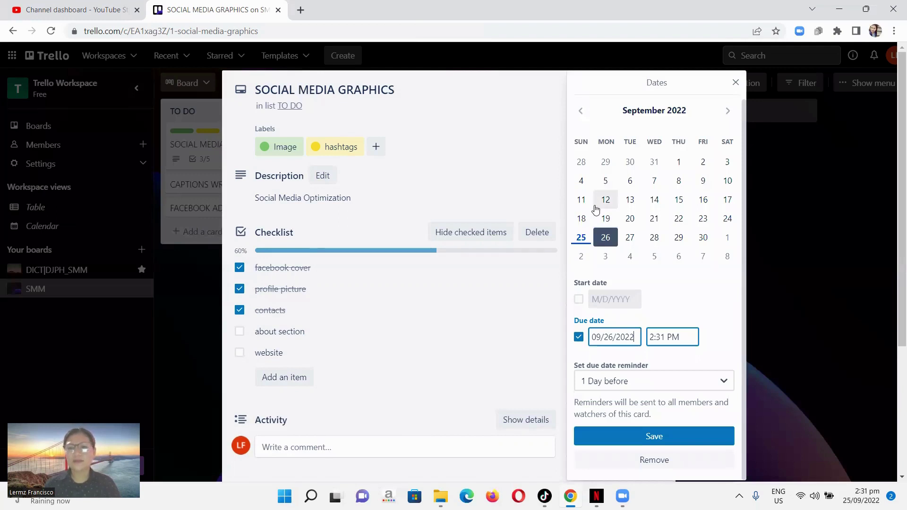
pyautogui.click(628, 240)
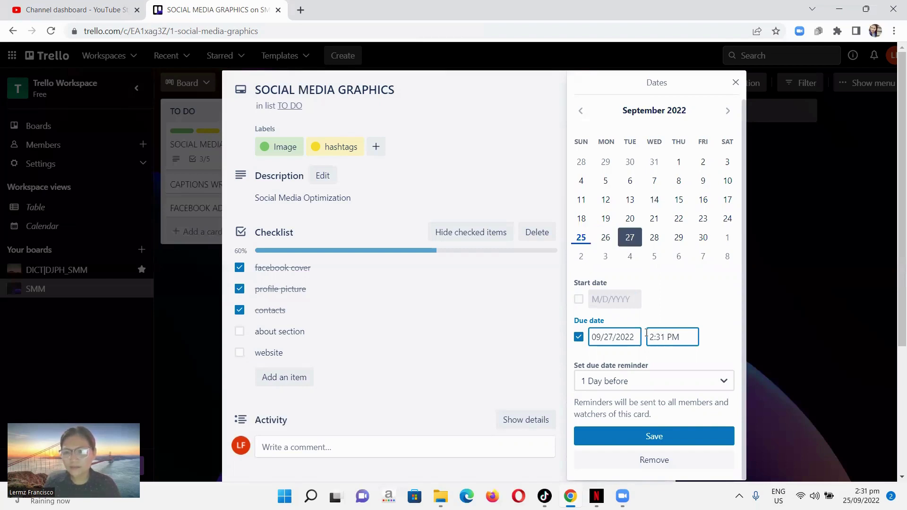
pyautogui.click(579, 299)
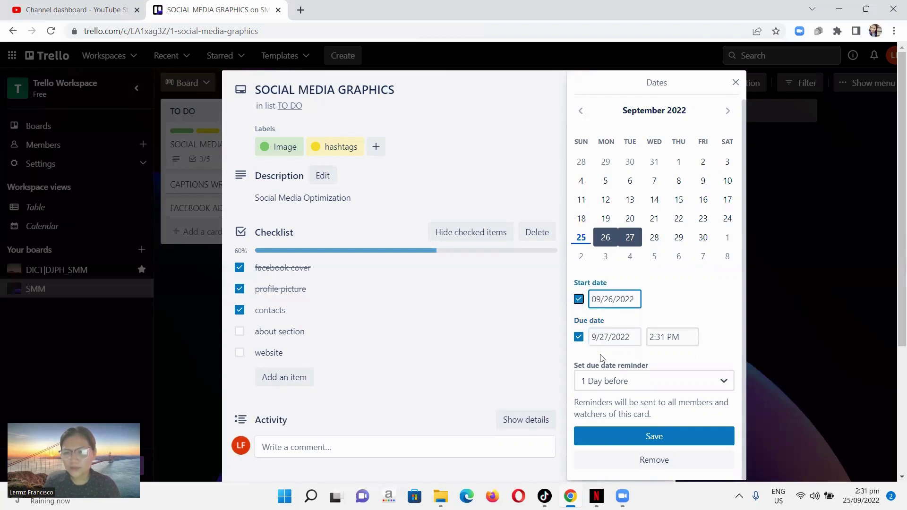
# Step: Set the due time for the card to 8:00 AM
pyautogui.click(659, 336)
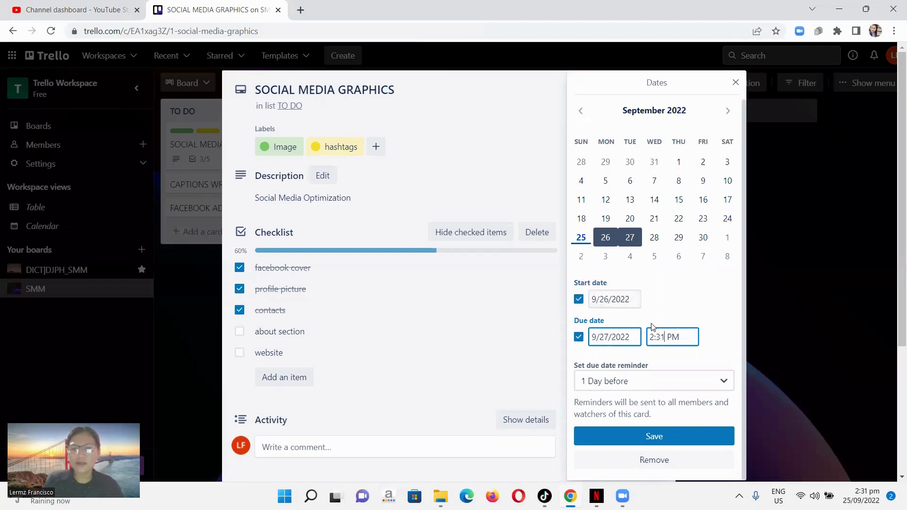
pyautogui.press('BackSpace')
pyautogui.press('BackSpace')
pyautogui.press('BackSpace')
pyautogui.press('BackSpace')
pyautogui.write('8')
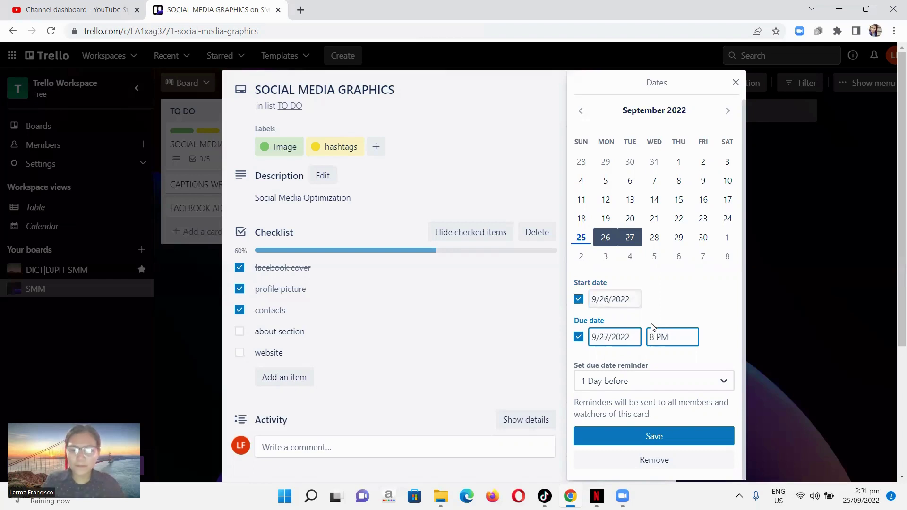
pyautogui.write(':00')
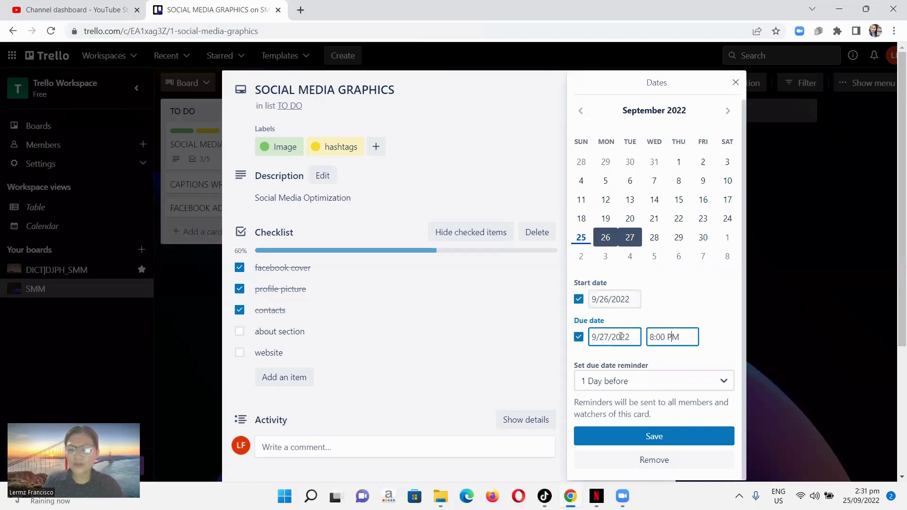
pyautogui.press('BackSpace')
pyautogui.write('a')
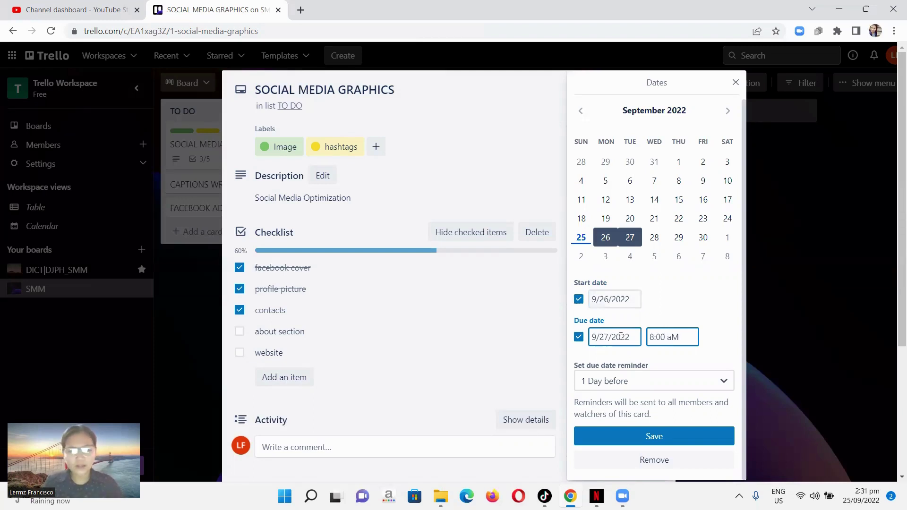
pyautogui.press('capslock')
pyautogui.press('BackSpace')
pyautogui.write('A')
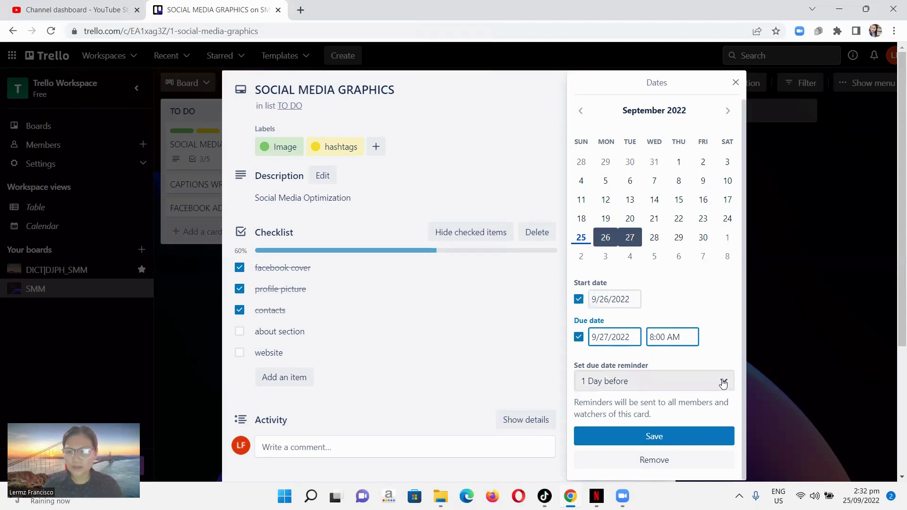
# Step: Set the due date reminder to None after looking through the available reminder intervals
pyautogui.click(704, 392)
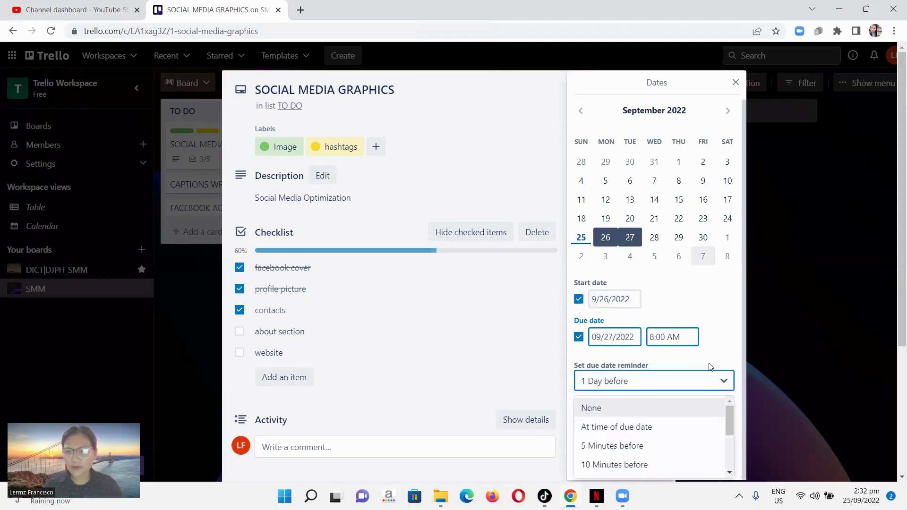
pyautogui.press('Down')
pyautogui.press('Down')
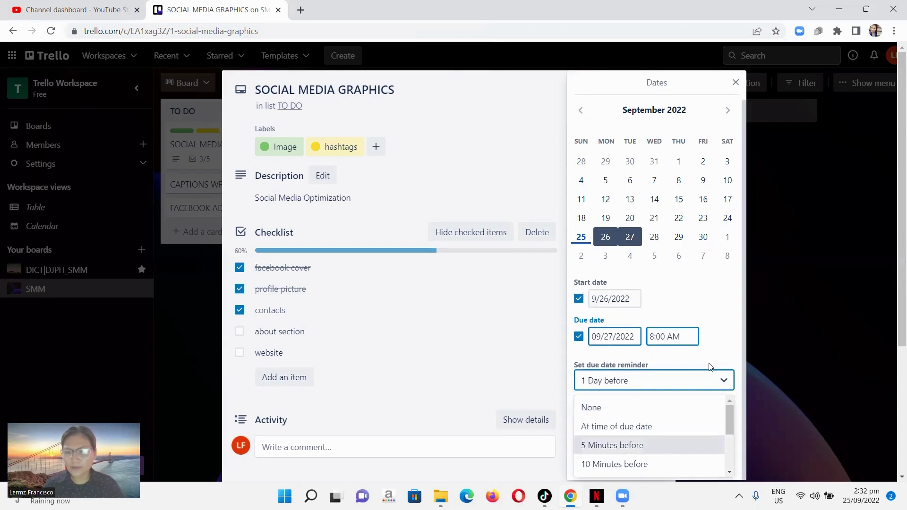
pyautogui.press('Down')
pyautogui.press('Up')
pyautogui.press('Up')
pyautogui.press('Up')
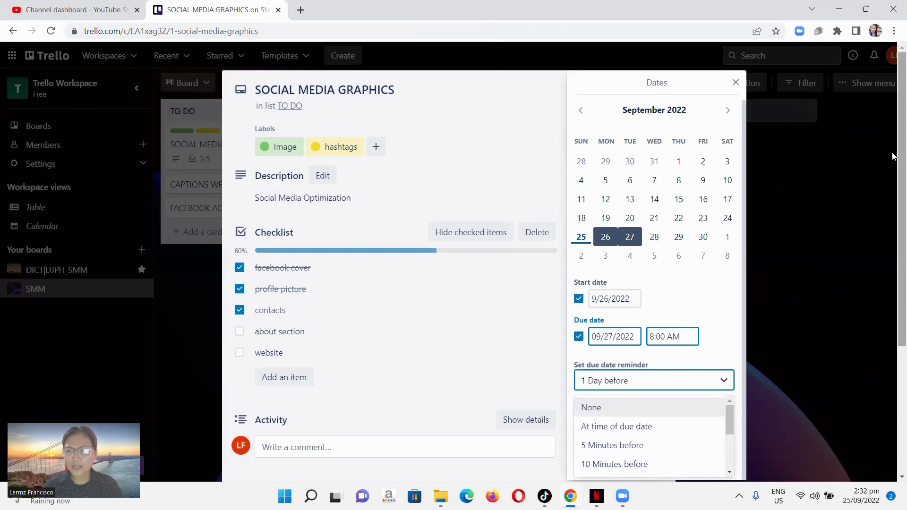
pyautogui.scroll(-2, 893, 196)
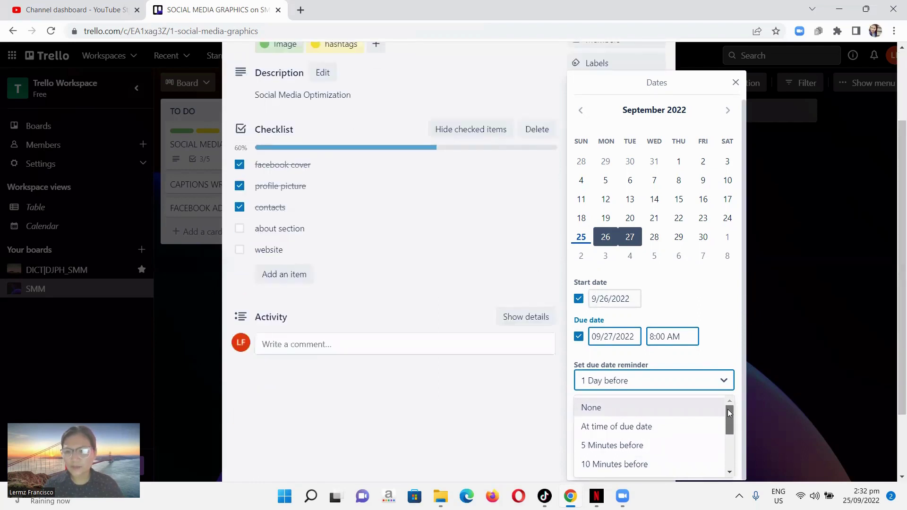
pyautogui.scroll(-1, 727, 412)
pyautogui.scroll(-2, 727, 412)
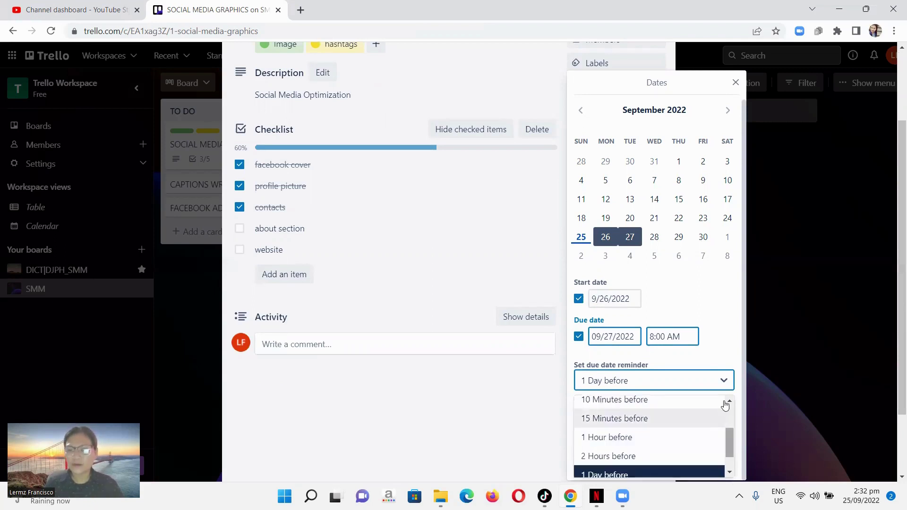
pyautogui.scroll(3, 584, 376)
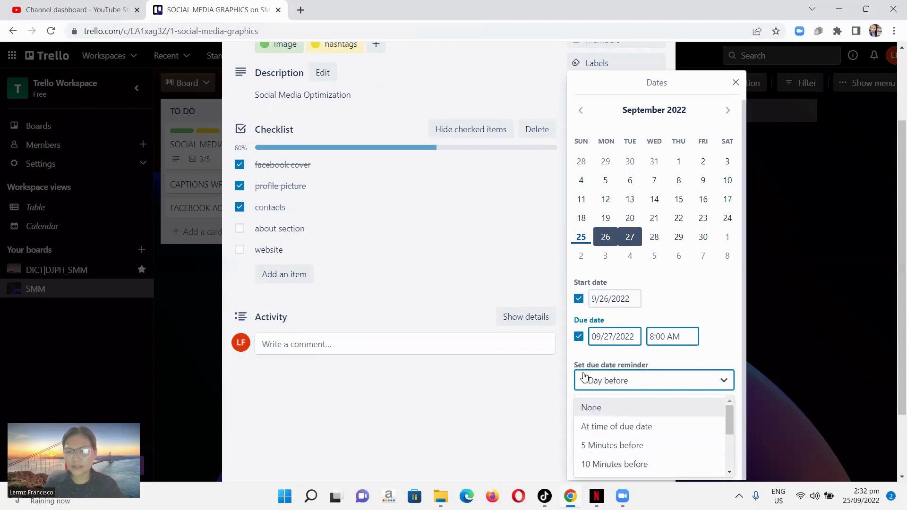
pyautogui.click(589, 409)
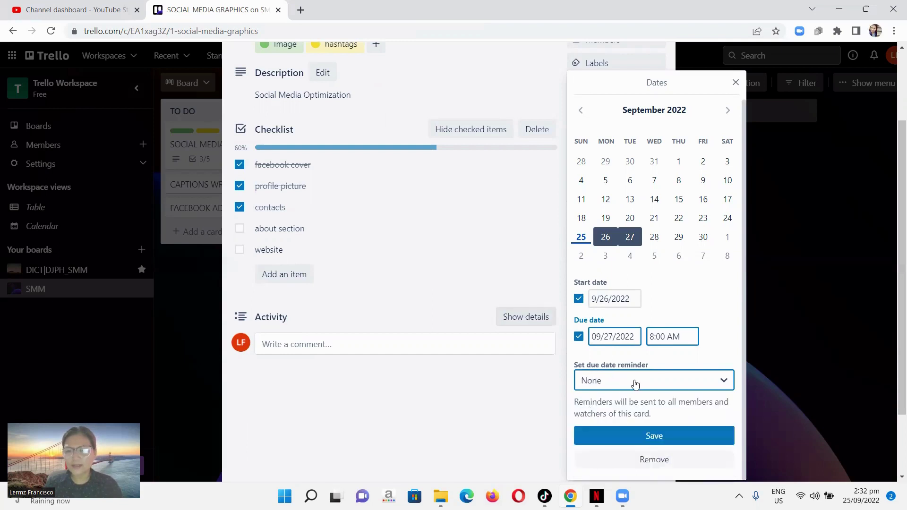
# Step: Save the card's dates and mark them as complete
pyautogui.press('Return')
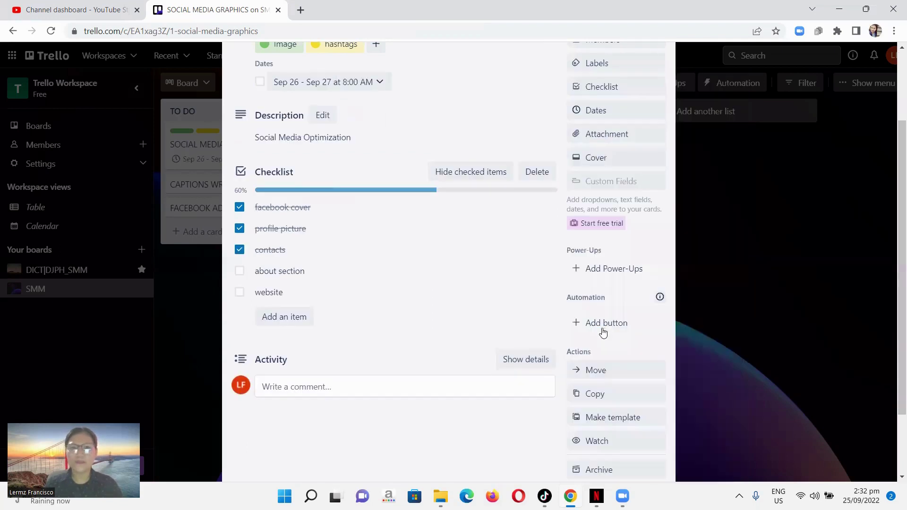
pyautogui.scroll(2, 519, 151)
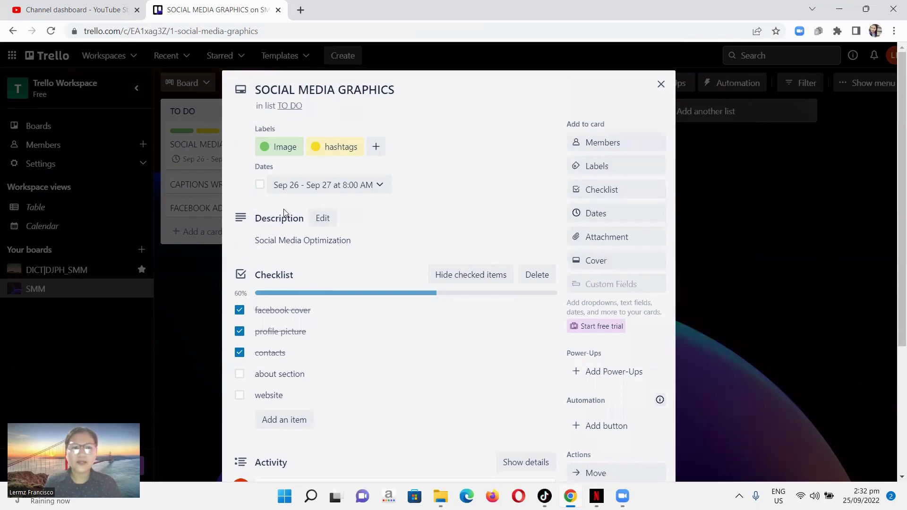
pyautogui.click(260, 185)
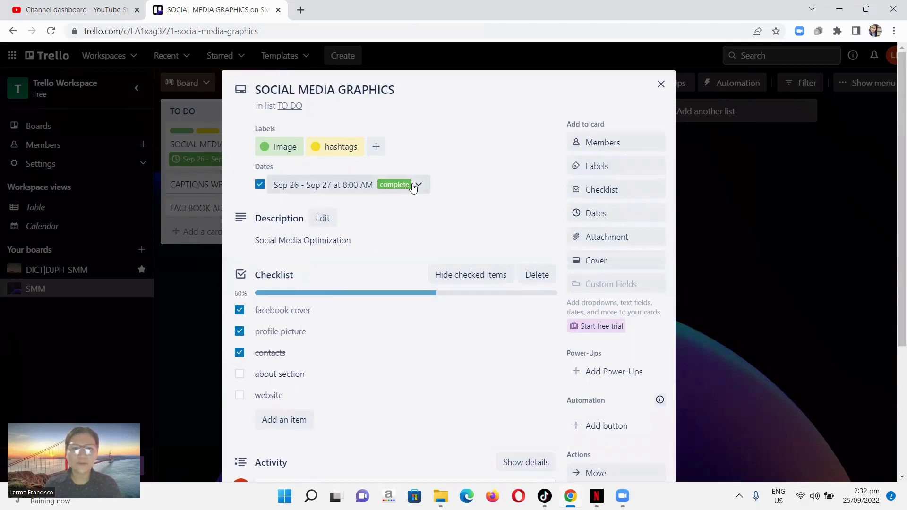
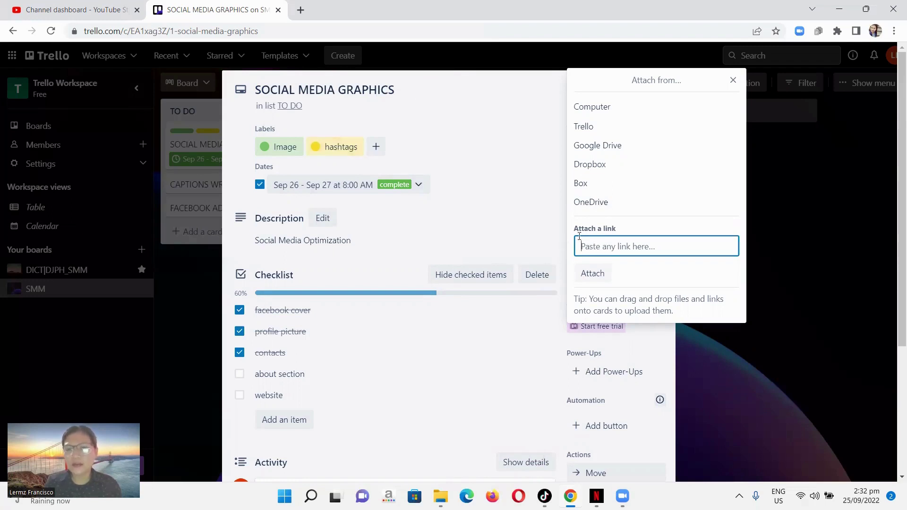
# Step: Attach 2022-09-10 16.02.31.jpg from the Camera Uploads folder in Dropbox to the SOCIAL MEDIA GRAPHICS card
pyautogui.click(631, 164)
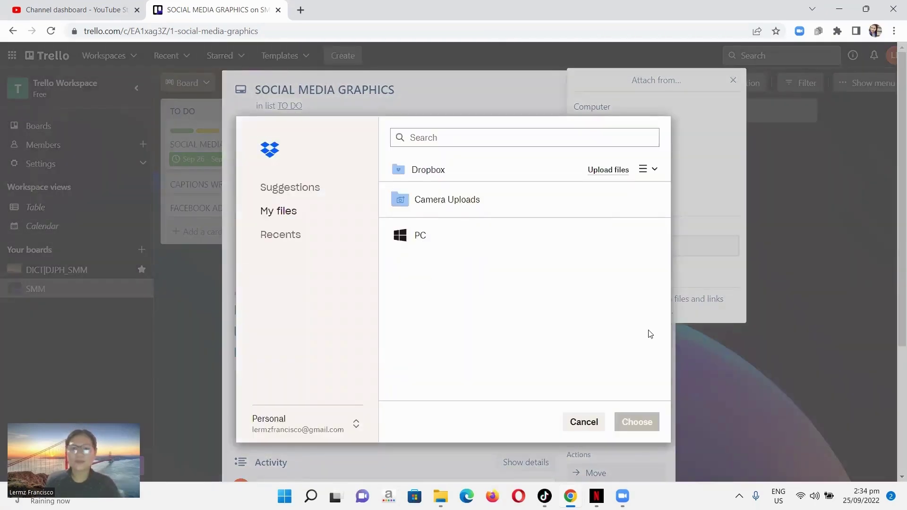
pyautogui.click(445, 202)
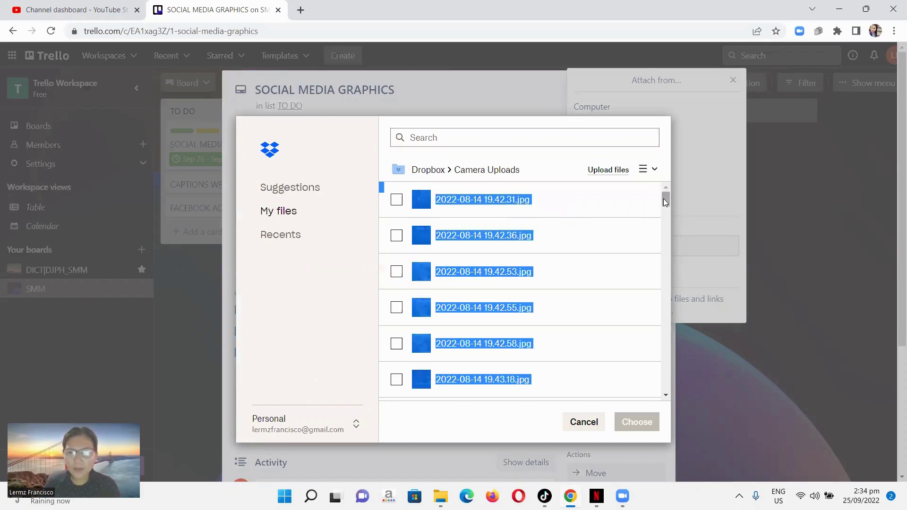
pyautogui.scroll(-5, 665, 237)
pyautogui.scroll(-5, 676, 280)
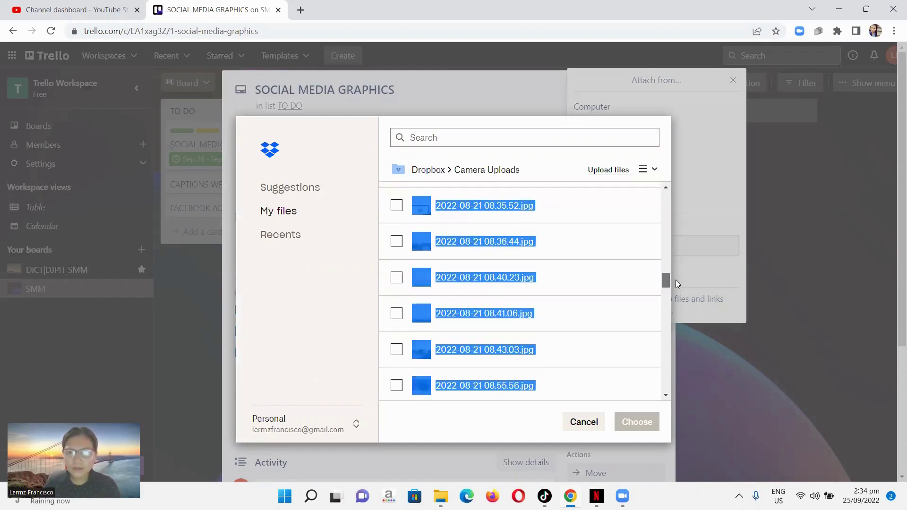
pyautogui.scroll(-5, 675, 281)
pyautogui.scroll(-3, 680, 309)
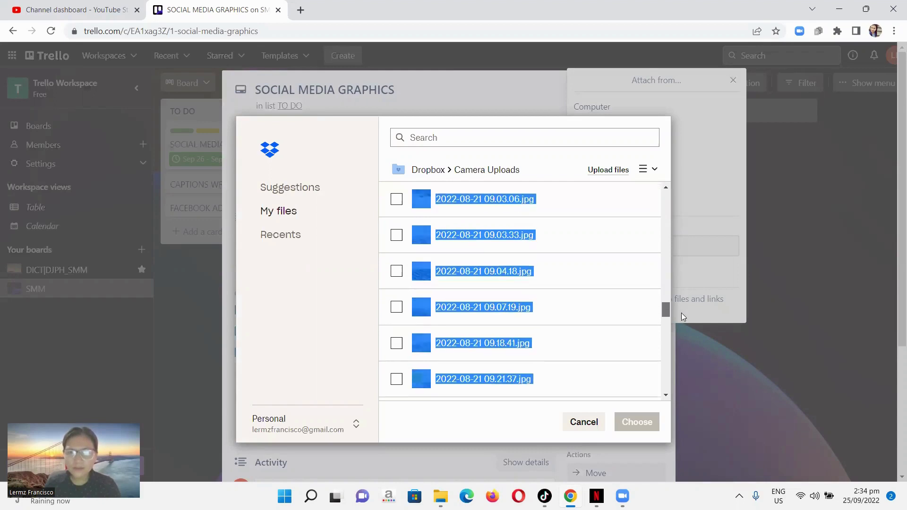
pyautogui.scroll(-3, 682, 315)
pyautogui.scroll(-5, 686, 340)
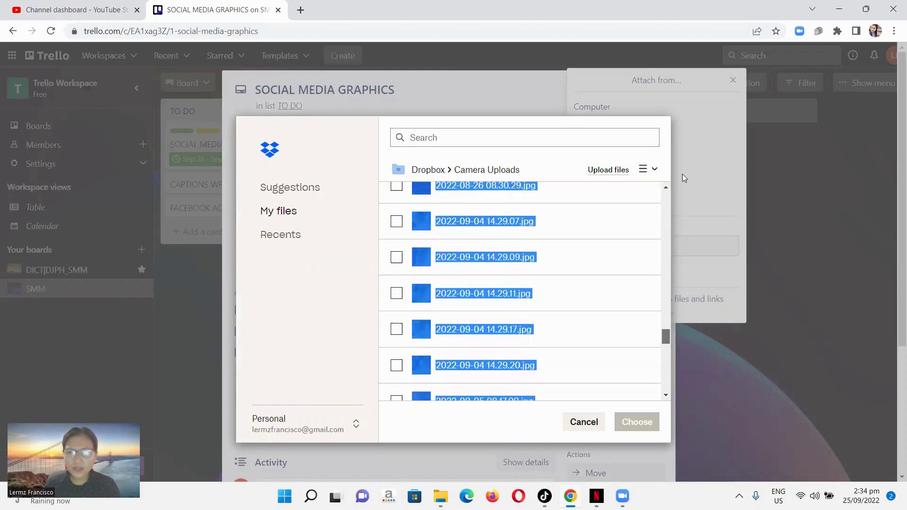
pyautogui.scroll(-1, 688, 360)
pyautogui.scroll(-5, 689, 402)
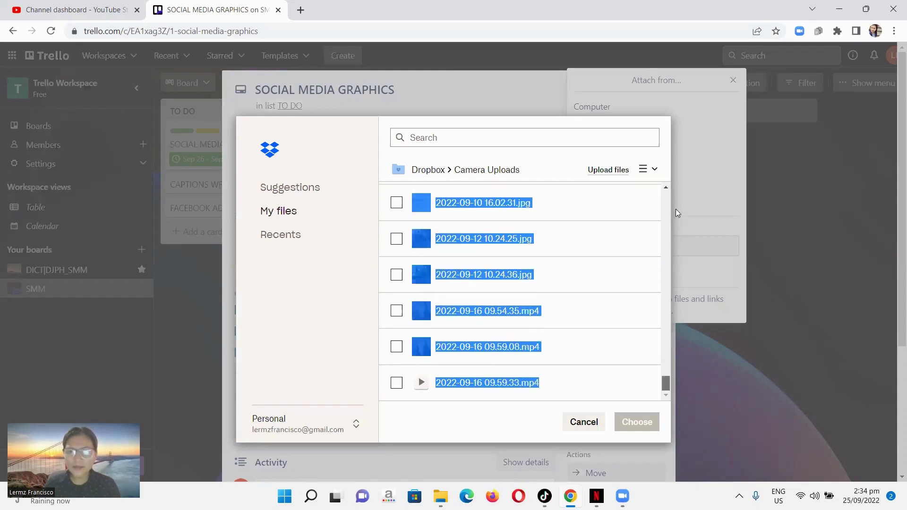
pyautogui.scroll(5, 690, 402)
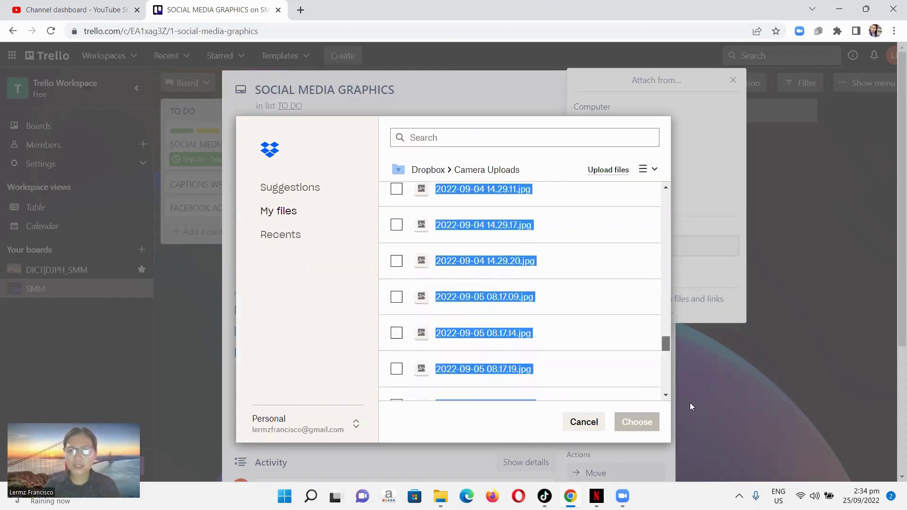
pyautogui.scroll(-5, 689, 406)
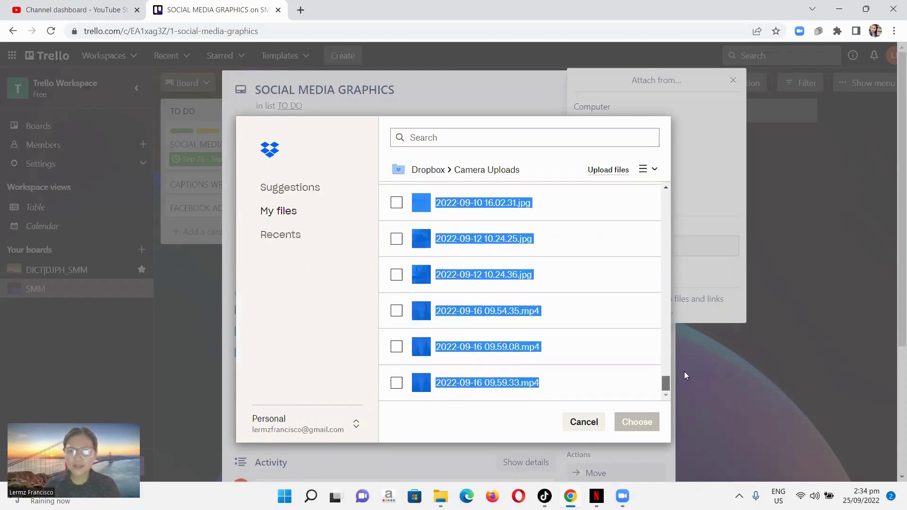
pyautogui.scroll(2, 396, 295)
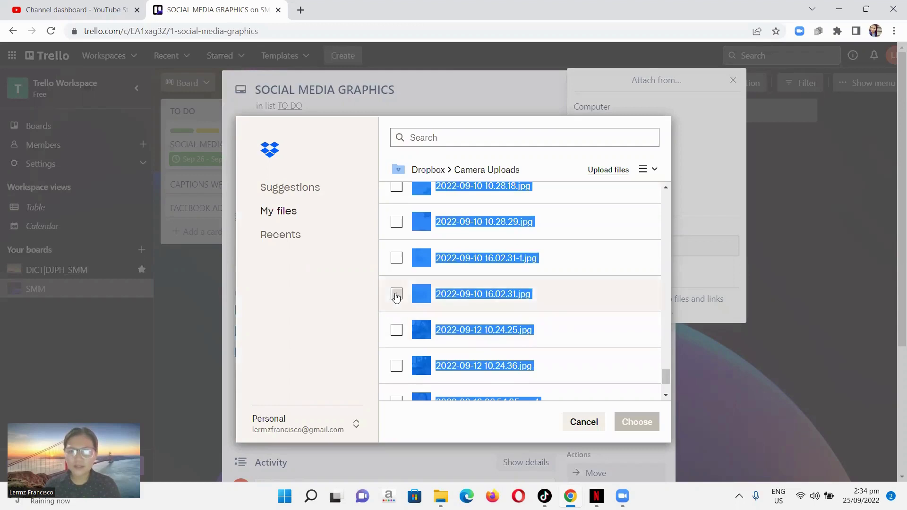
pyautogui.click(641, 299)
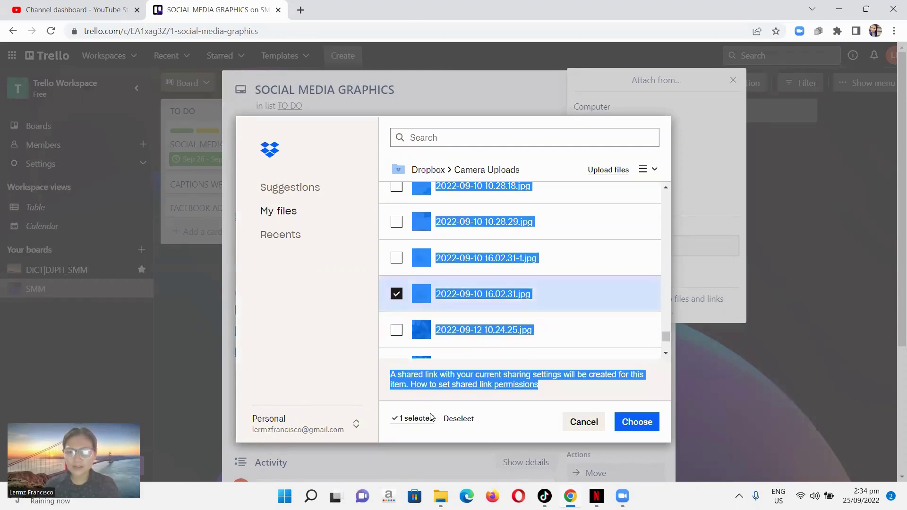
pyautogui.click(638, 422)
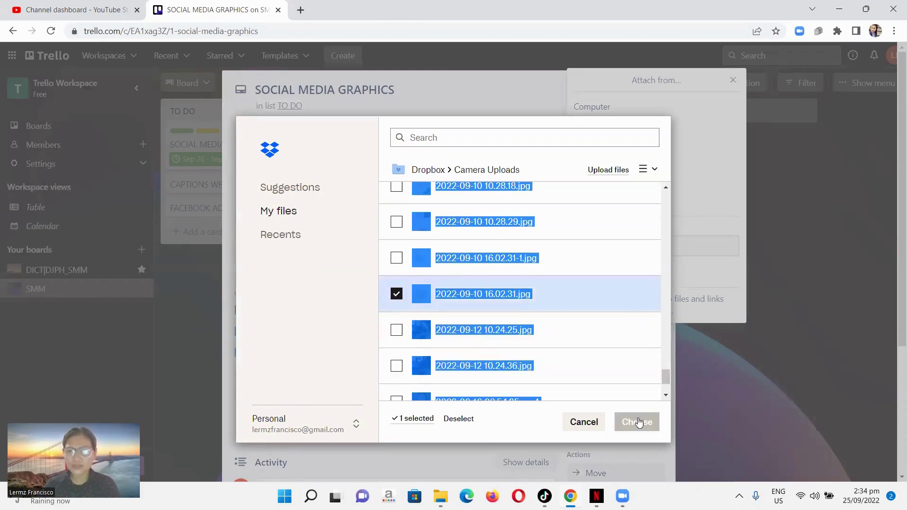
pyautogui.click(645, 416)
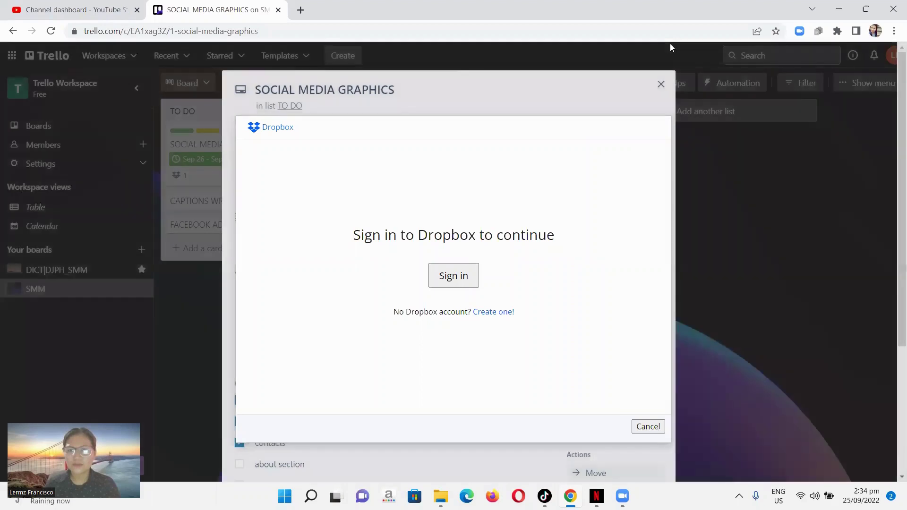
pyautogui.click(660, 85)
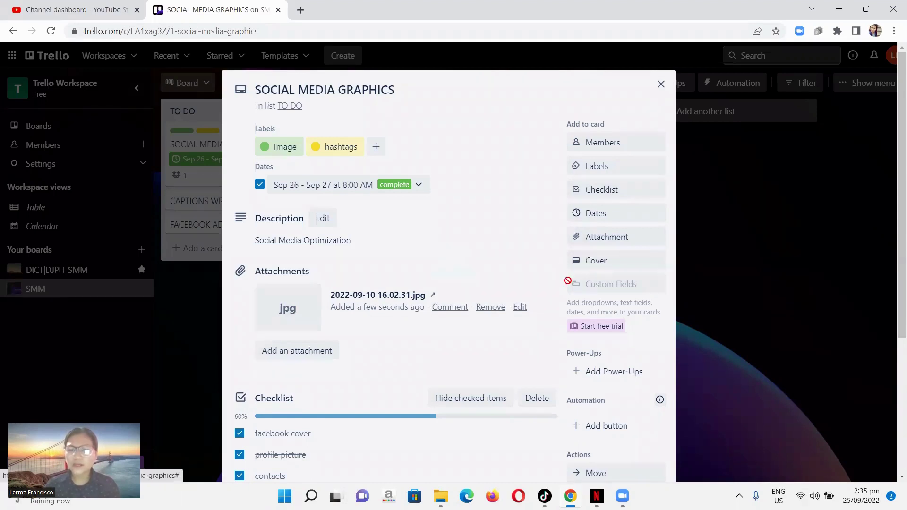
# Step: Search the Unsplash cover photos for "social media" for the SOCIAL MEDIA GRAPHICS card
pyautogui.click(602, 265)
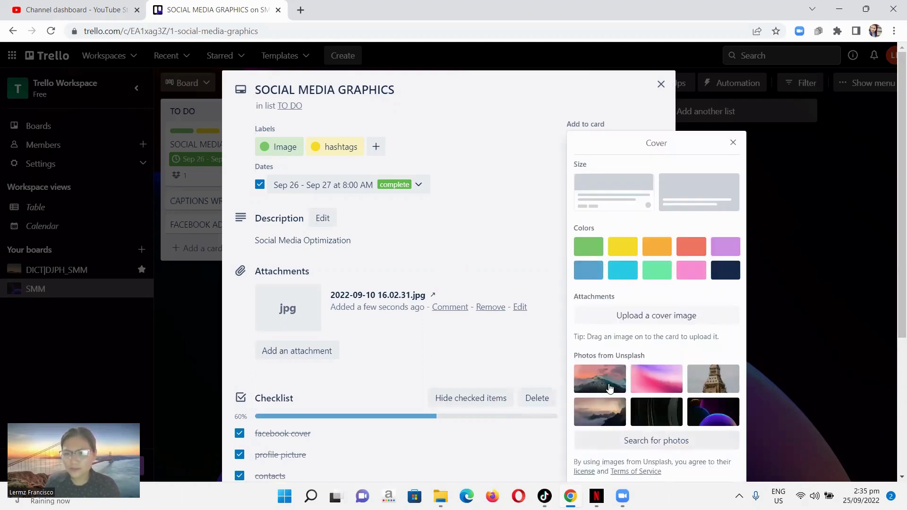
pyautogui.click(734, 400)
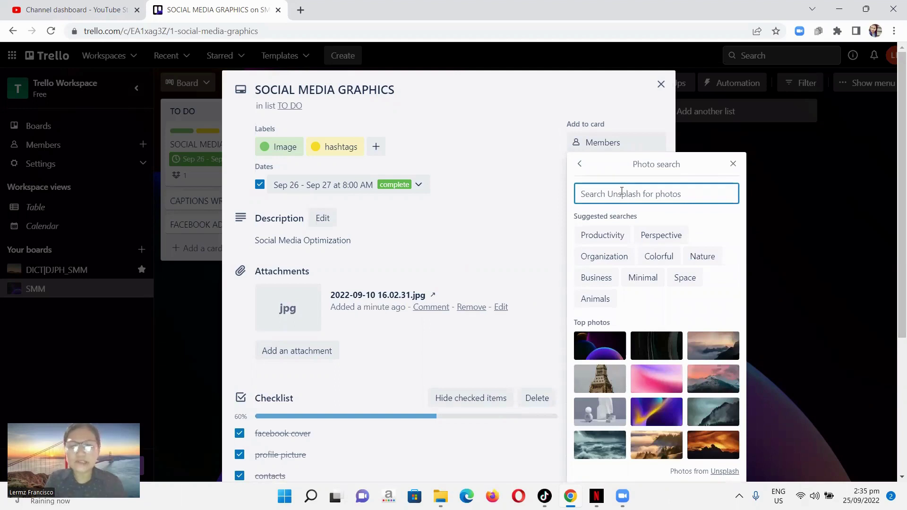
pyautogui.press('capslock')
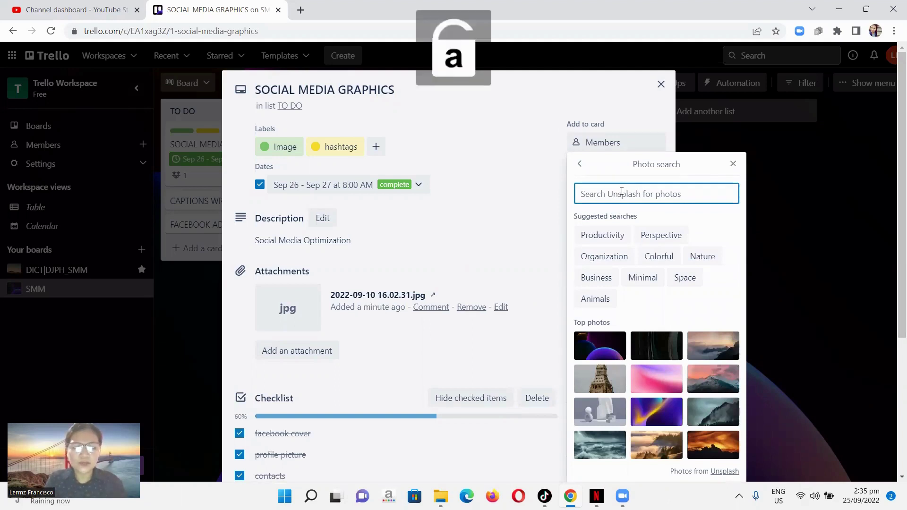
pyautogui.write('si')
pyautogui.press('BackSpace')
pyautogui.write('o')
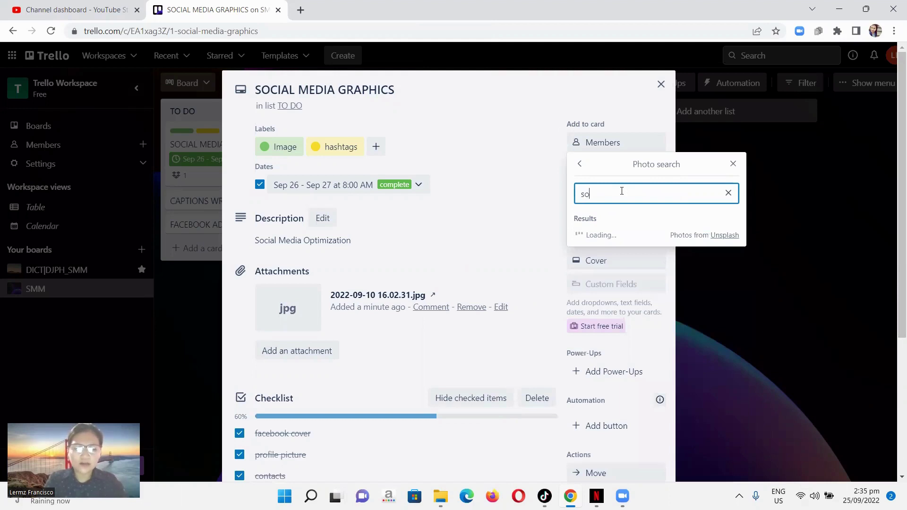
pyautogui.write('cial media')
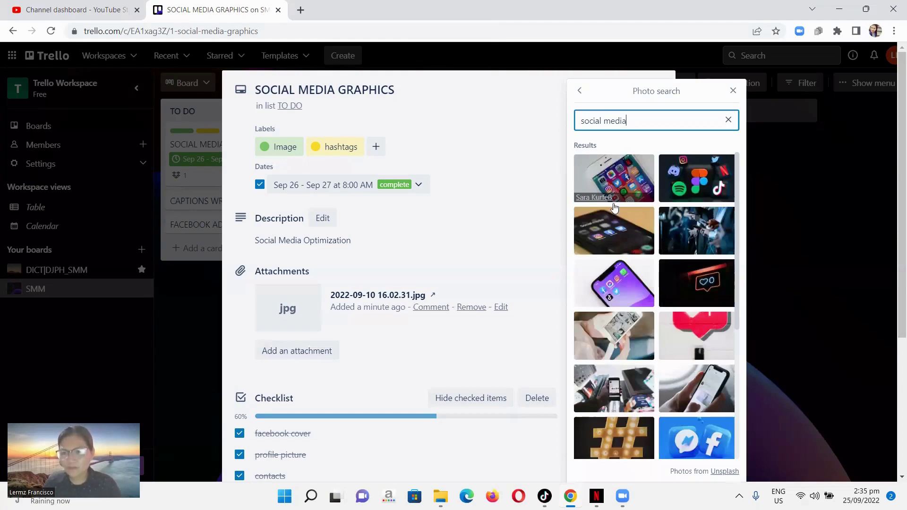
# Step: Set the card's cover to the photo of a phone showing Facebook beside SOCIAL MEDIA letter tiles
pyautogui.scroll(-3, 651, 231)
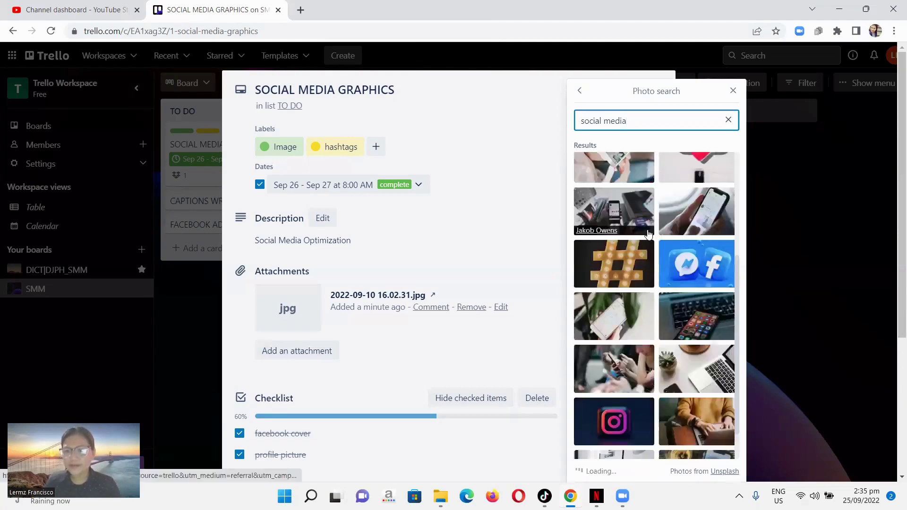
pyautogui.scroll(-3, 648, 236)
pyautogui.scroll(-5, 650, 238)
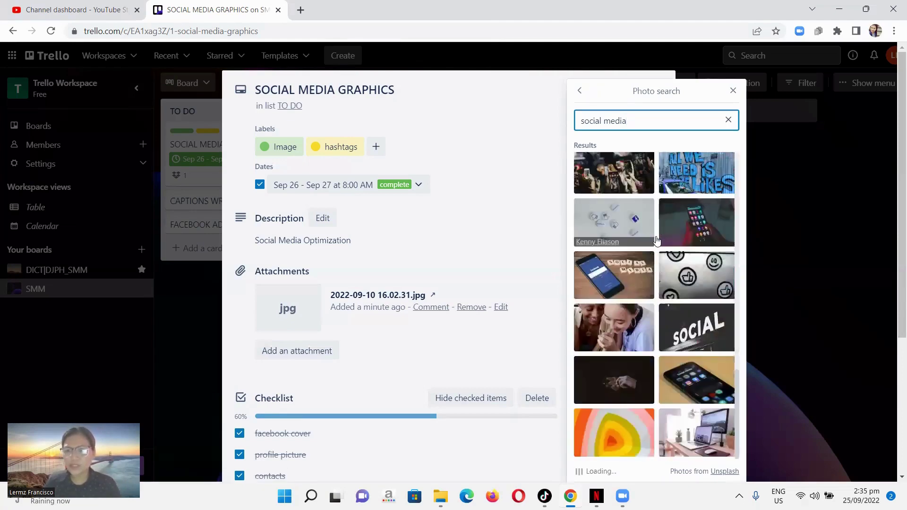
pyautogui.scroll(-2, 684, 302)
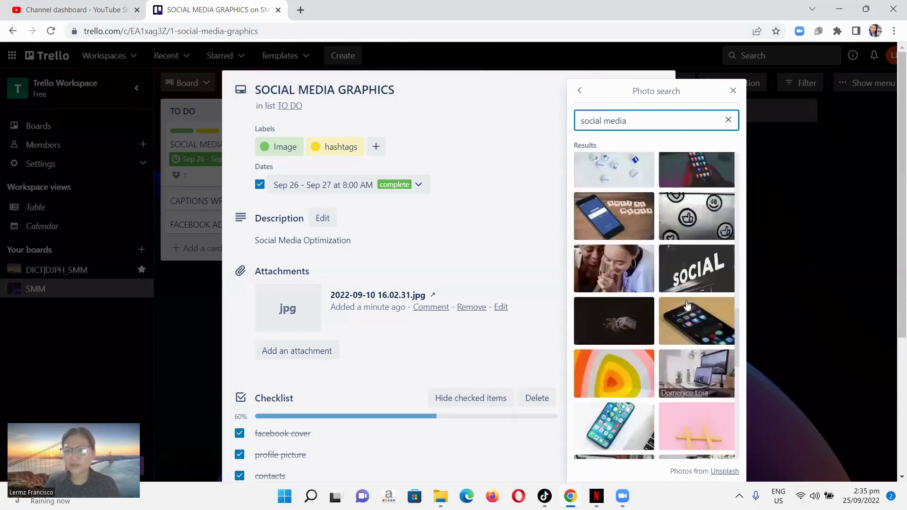
pyautogui.scroll(2, 689, 291)
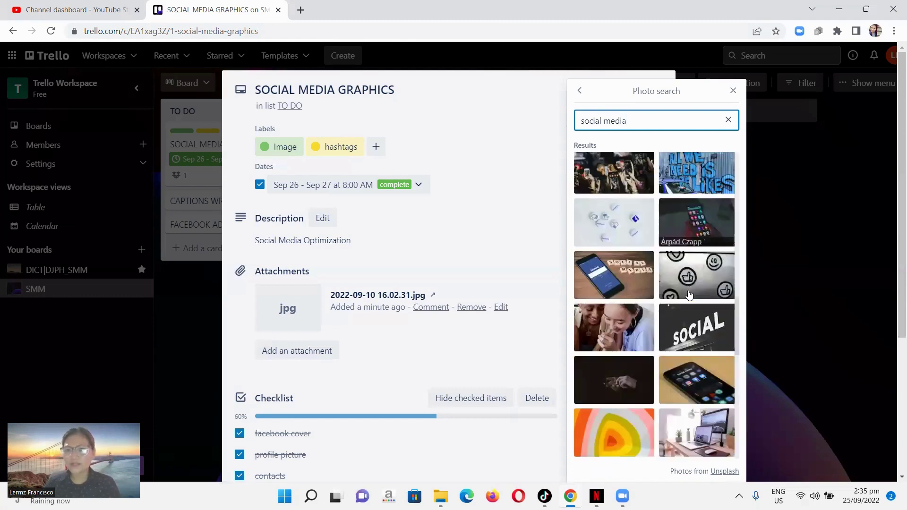
pyautogui.click(616, 279)
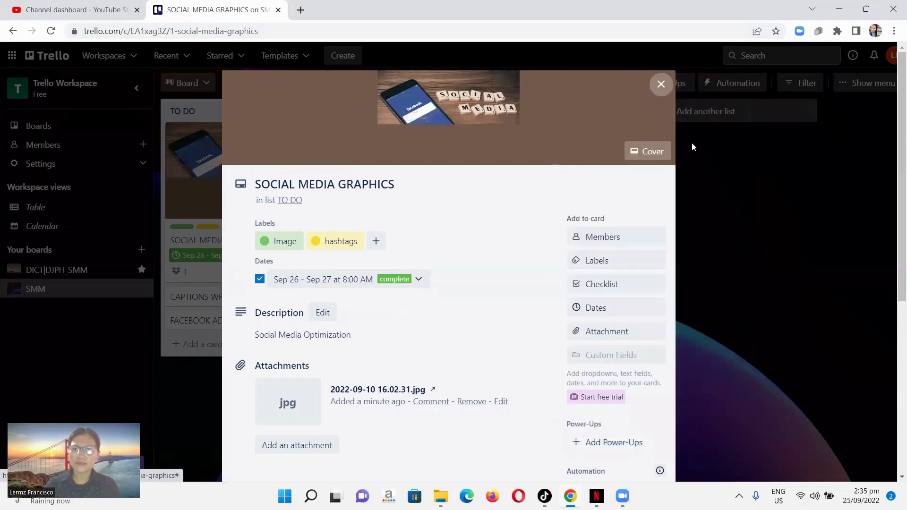
pyautogui.click(732, 81)
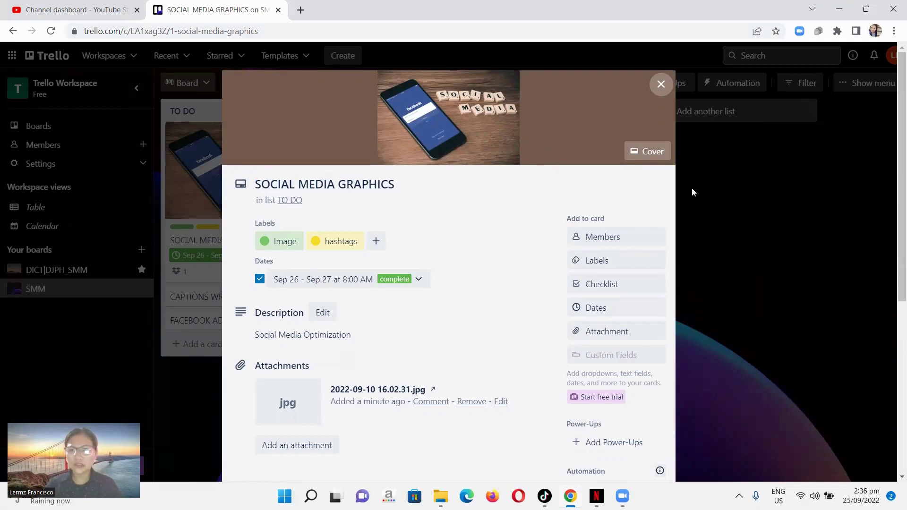
# Step: Post the comment "you leave a message" in the card's activity section
pyautogui.scroll(-5, 694, 199)
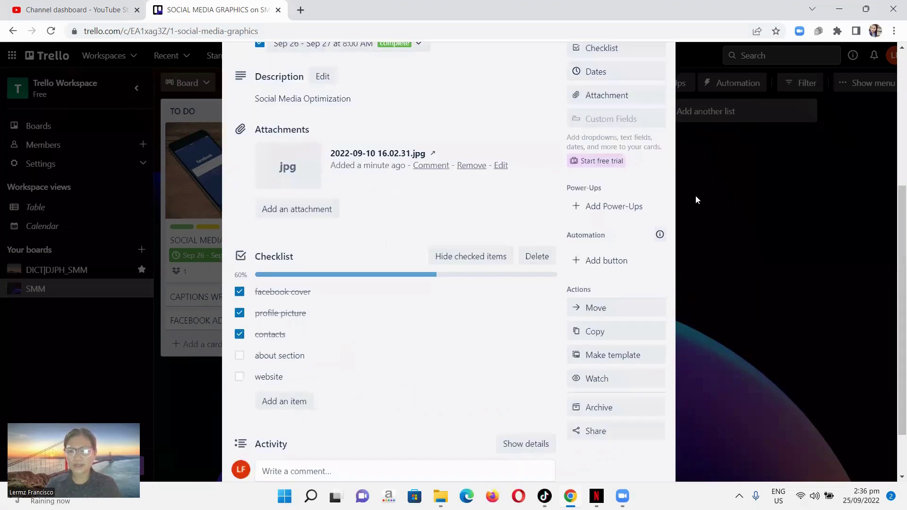
pyautogui.scroll(-2, 694, 200)
pyautogui.scroll(1, 694, 202)
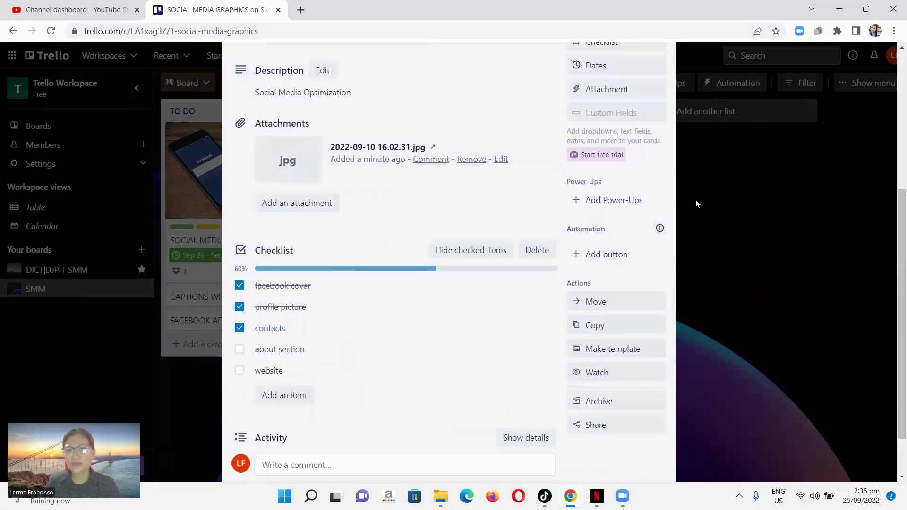
pyautogui.scroll(2, 694, 205)
pyautogui.scroll(-3, 694, 208)
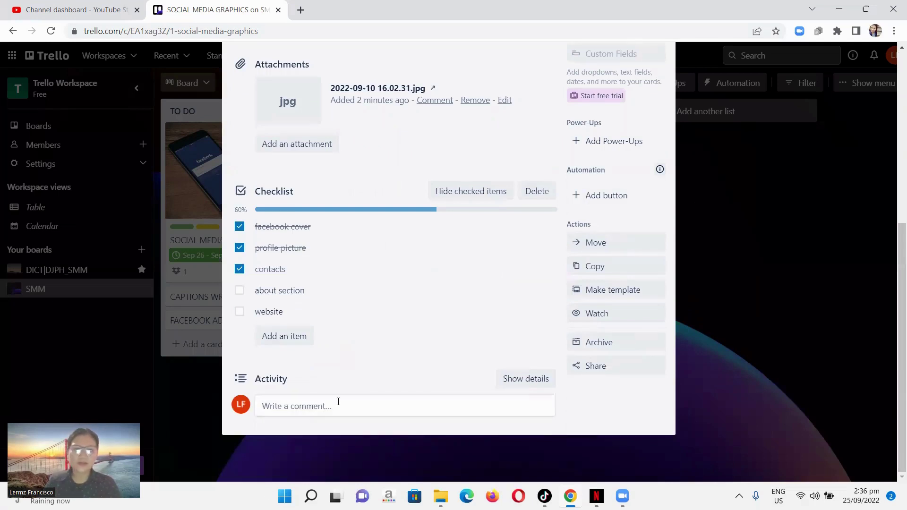
pyautogui.click(306, 406)
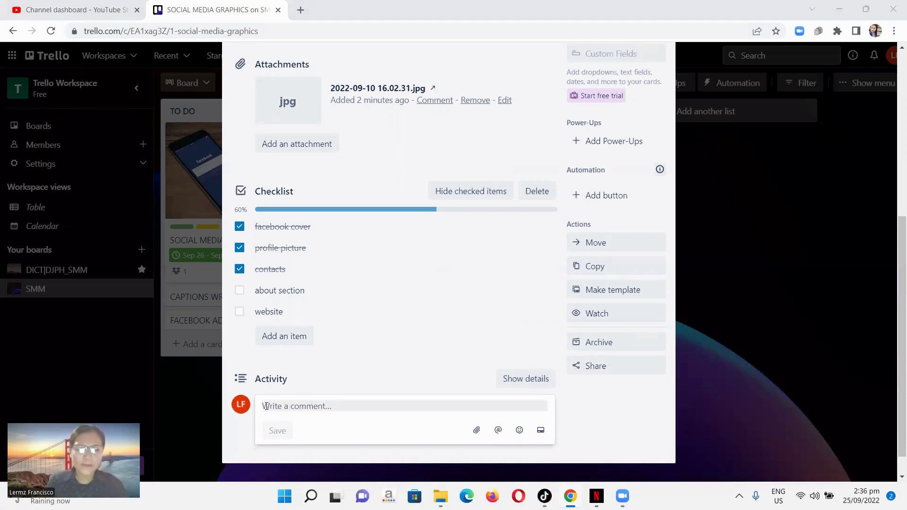
pyautogui.click(456, 337)
pyautogui.write('you le')
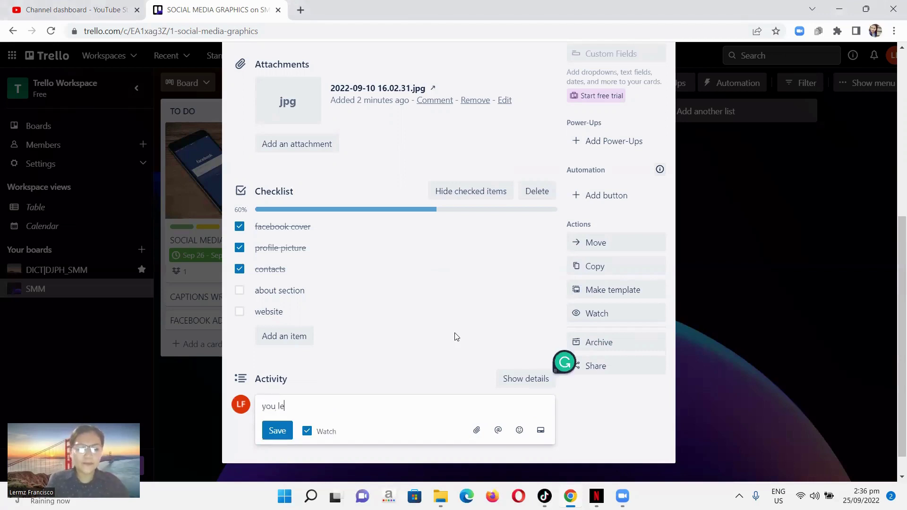
pyautogui.write('ave a mess')
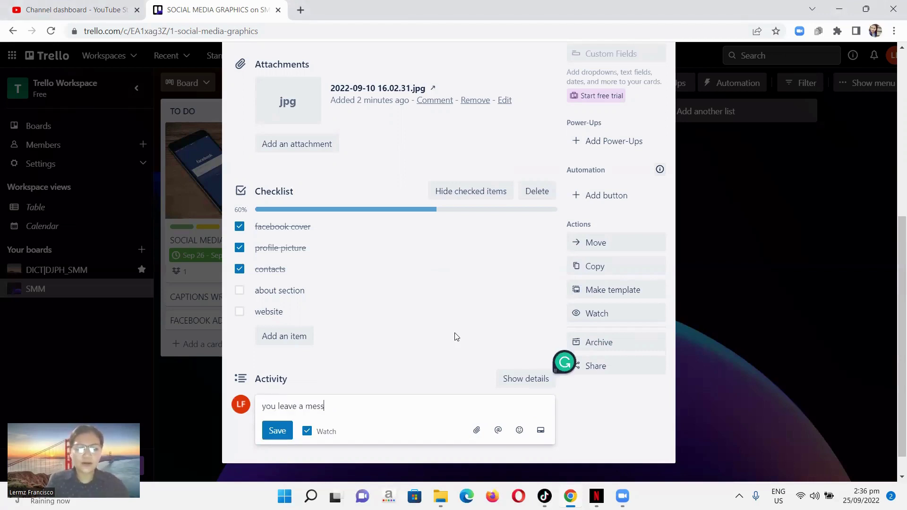
pyautogui.write('age')
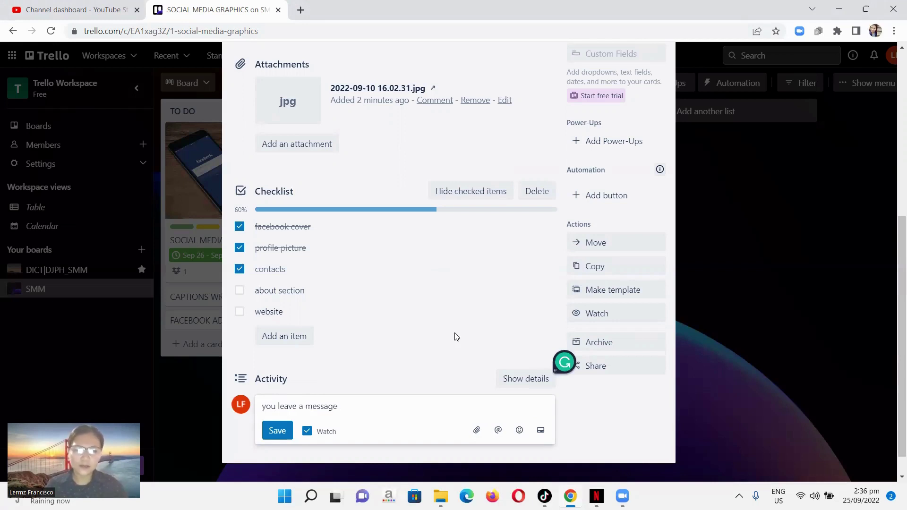
pyautogui.click(267, 431)
pyautogui.scroll(-1, 265, 330)
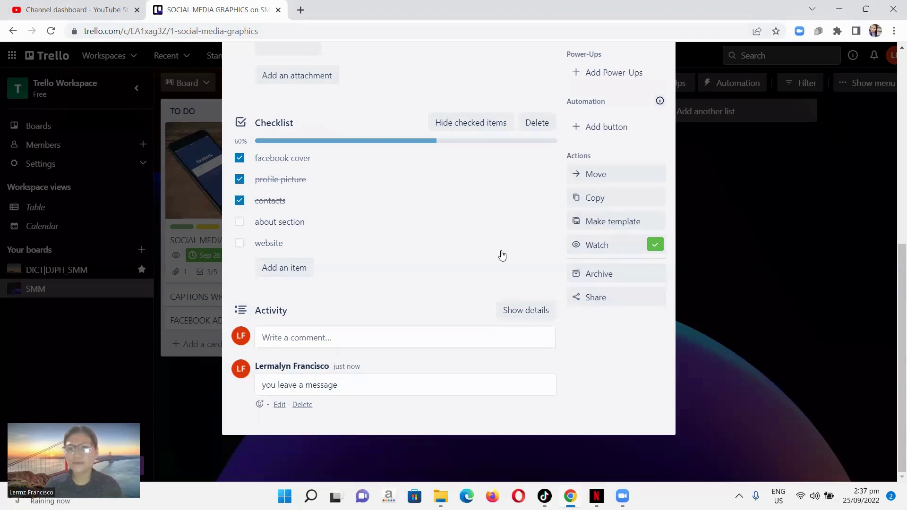
# Step: View the card's sharing options, including its link, embed code and email address, and close them
pyautogui.moveTo(488, 260)
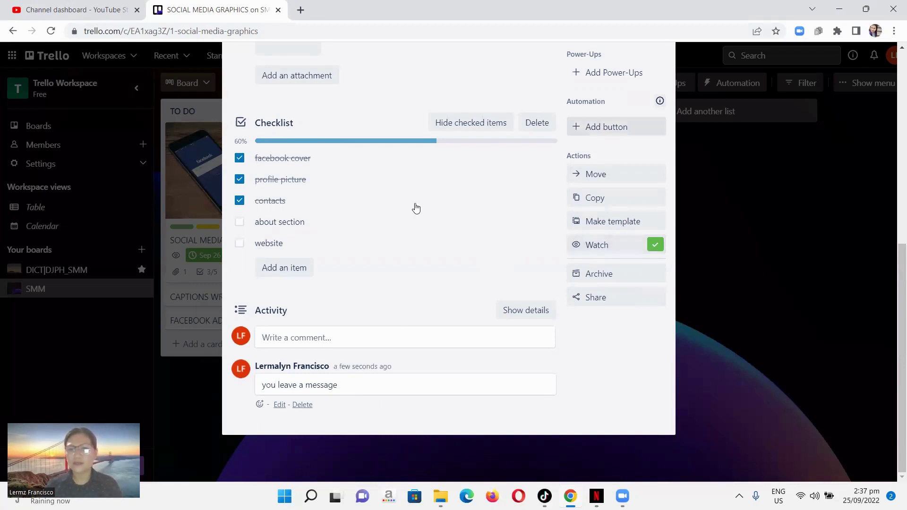
pyautogui.click(606, 297)
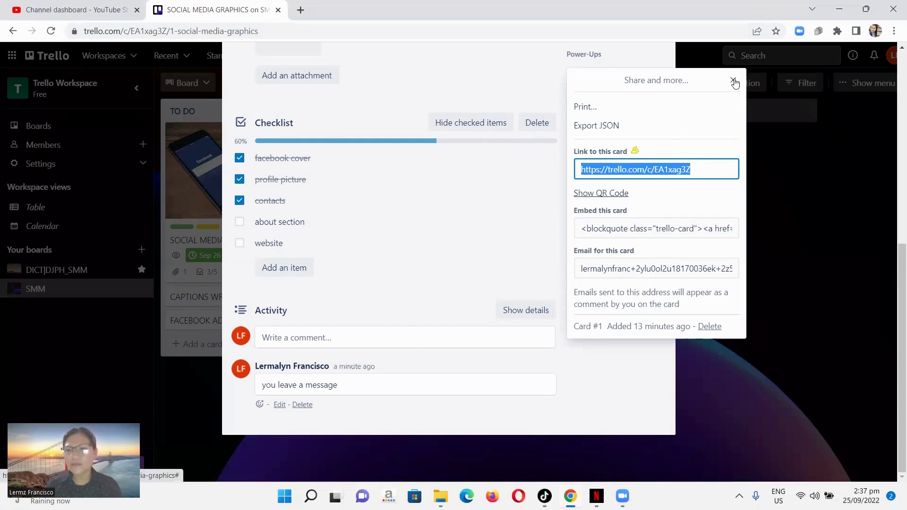
pyautogui.click(586, 341)
pyautogui.moveTo(518, 224)
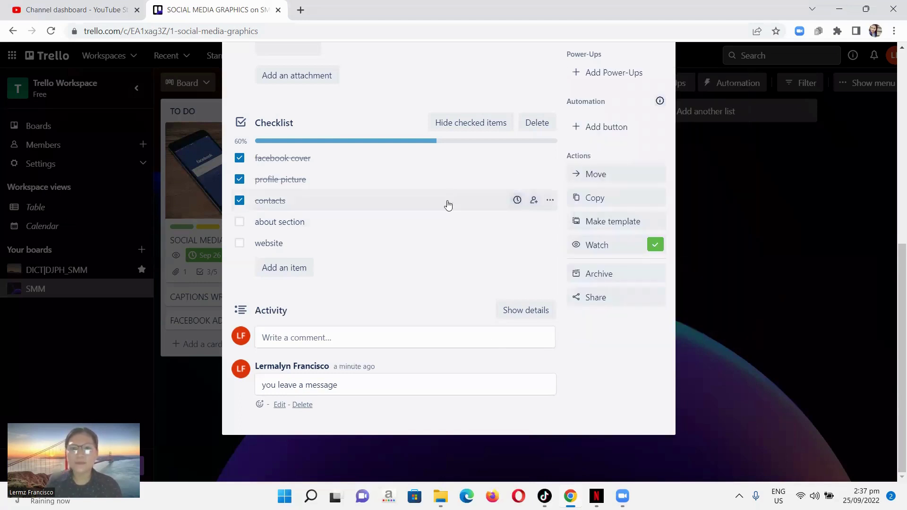
# Step: Move the SOCIAL MEDIA GRAPHICS card to position 1 of the DONE list on the SMM board and close the card
pyautogui.scroll(6, 449, 212)
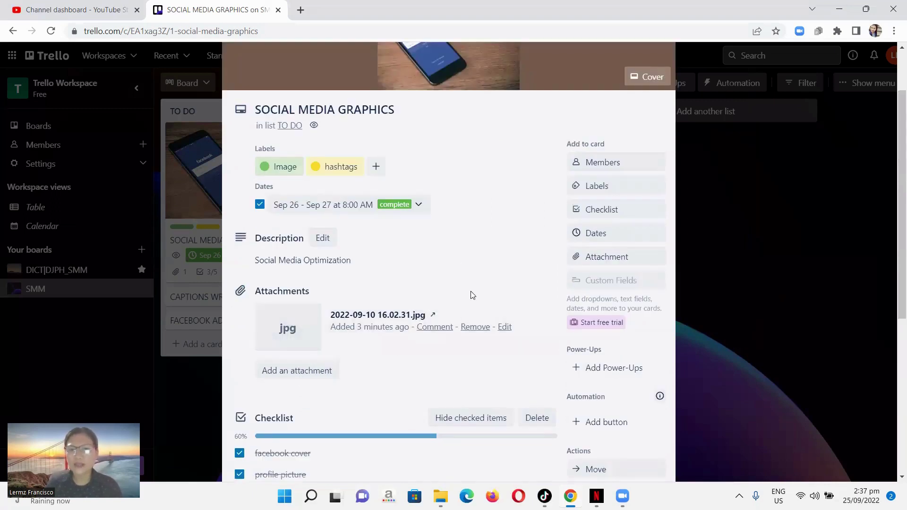
pyautogui.scroll(-3, 467, 283)
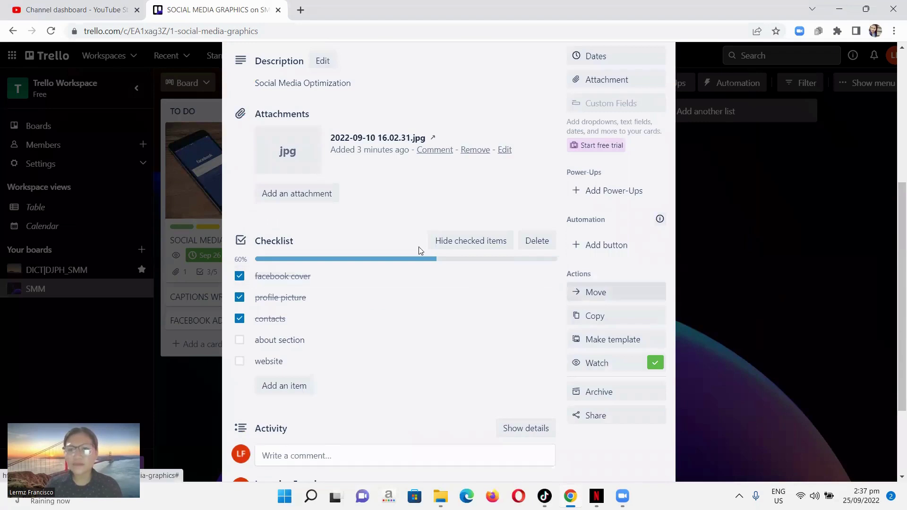
pyautogui.scroll(4, 415, 141)
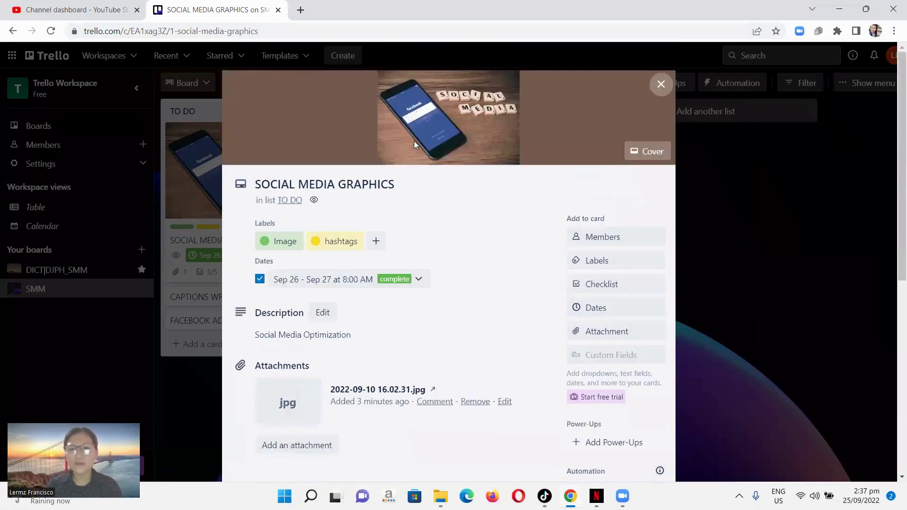
pyautogui.scroll(-5, 553, 154)
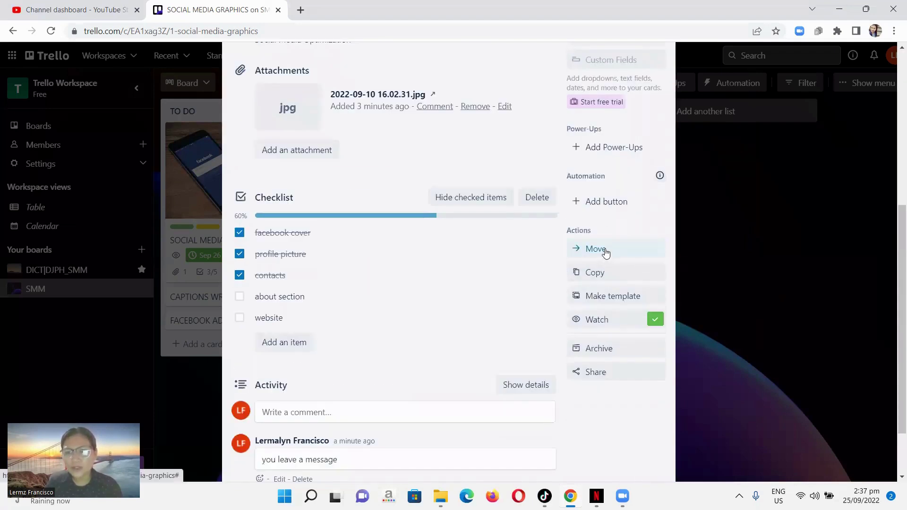
pyautogui.click(622, 255)
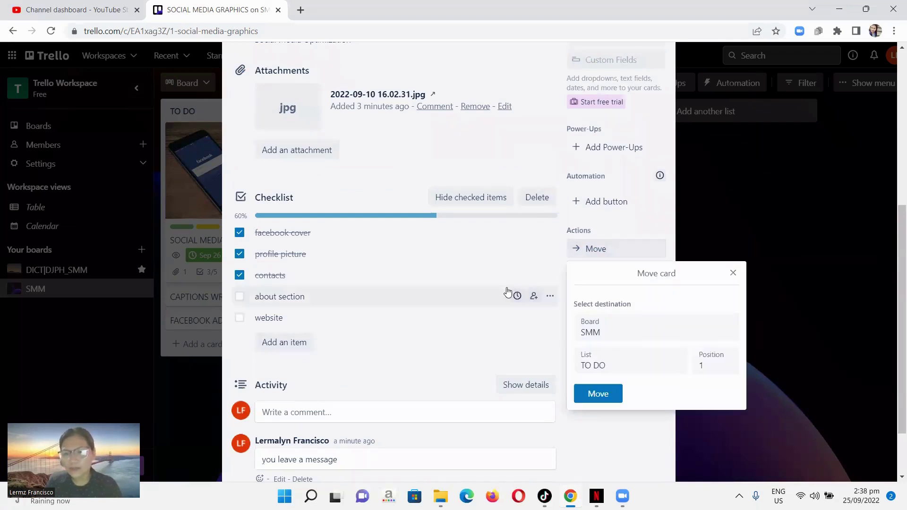
pyautogui.click(604, 368)
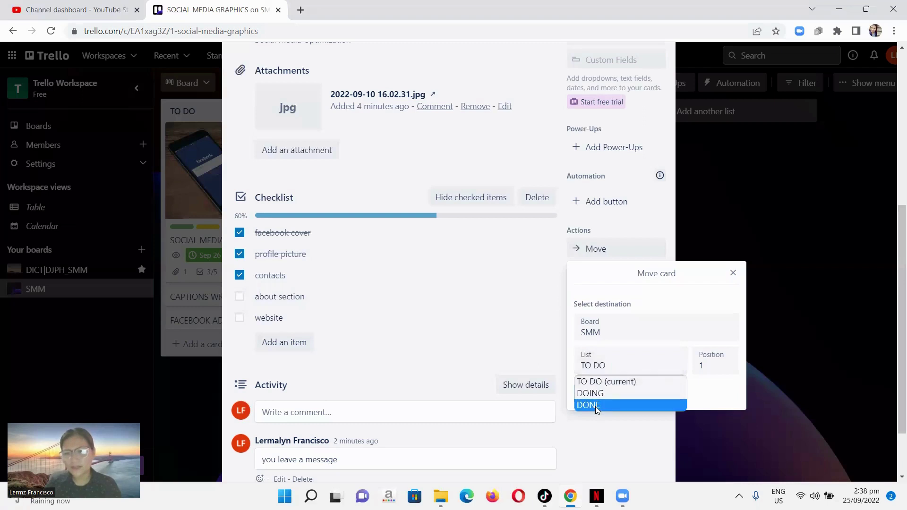
pyautogui.click(578, 407)
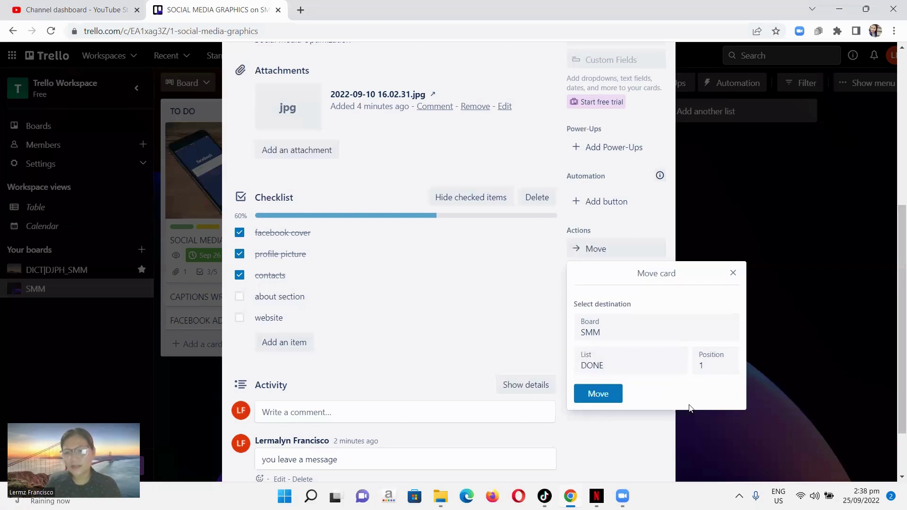
pyautogui.click(581, 392)
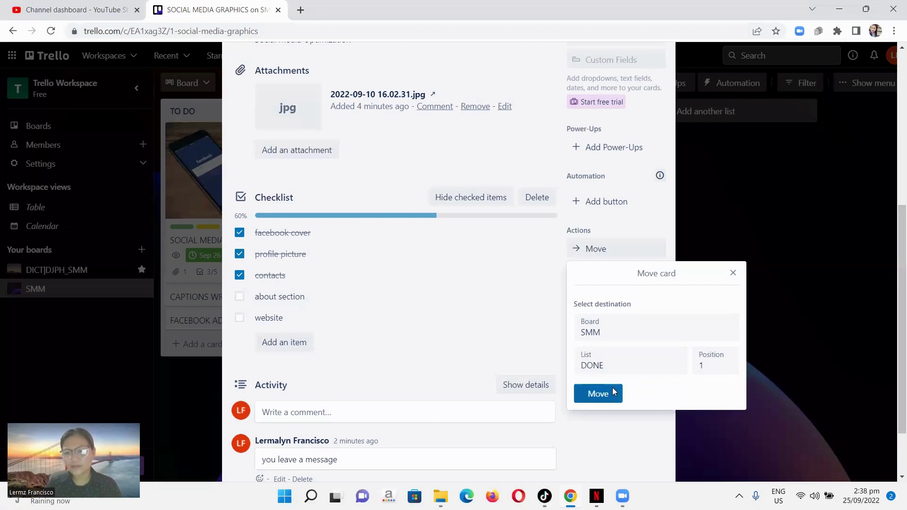
pyautogui.scroll(4, 747, 202)
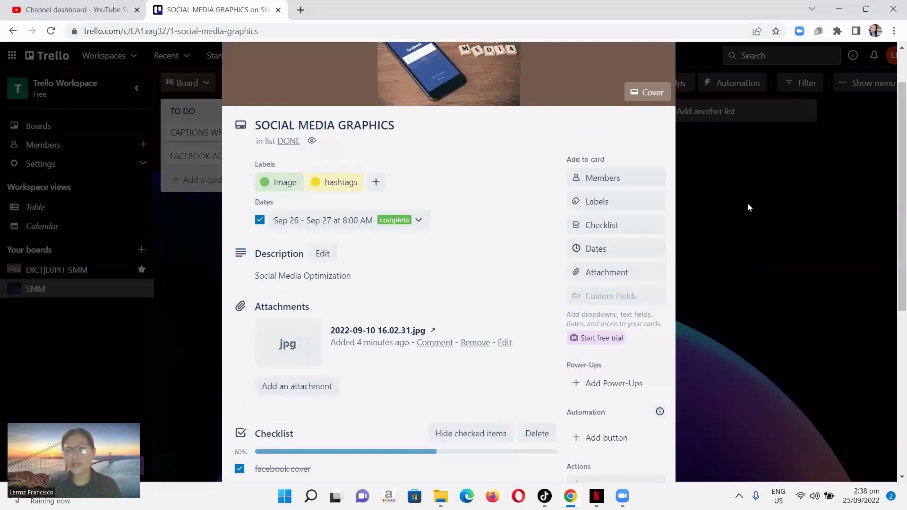
pyautogui.scroll(3, 739, 228)
pyautogui.click(661, 85)
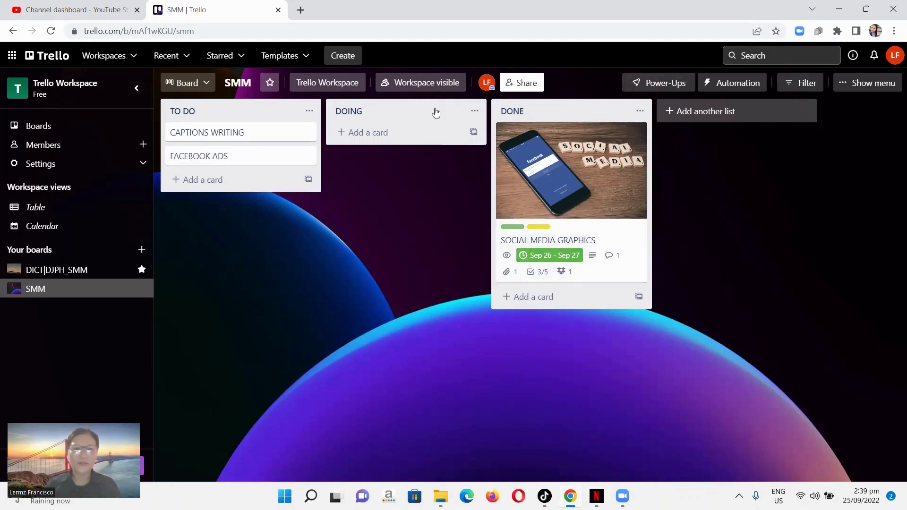
# Step: Open the CAPTIONS WRITING card and save "Social Media Benefits" as its description
pyautogui.click(265, 133)
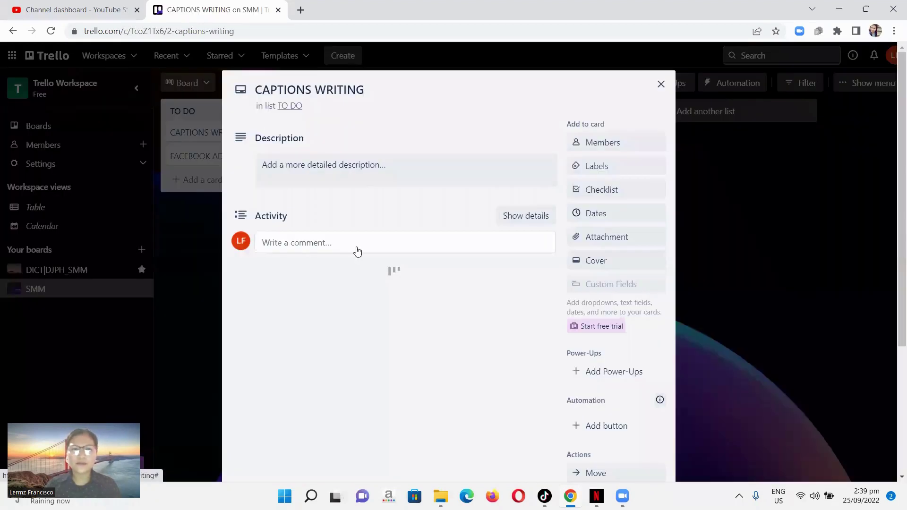
pyautogui.click(356, 163)
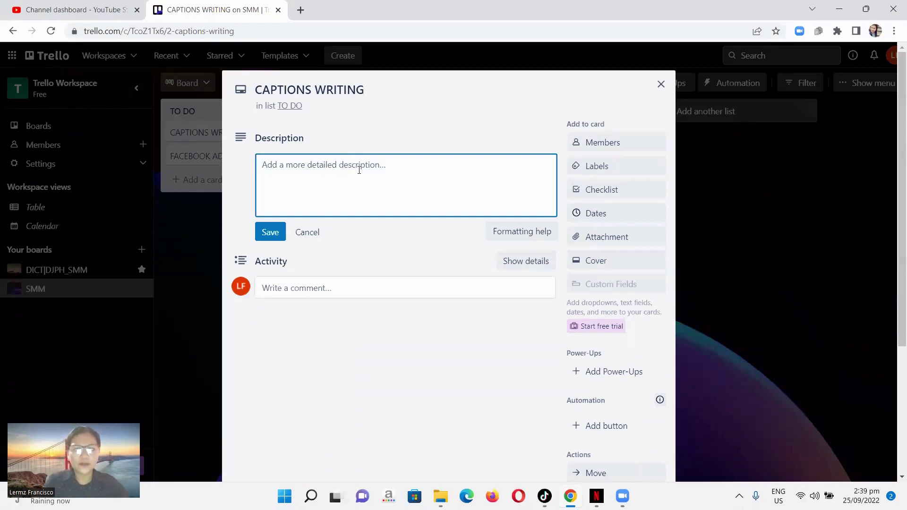
pyautogui.write('S')
pyautogui.press('capslock')
pyautogui.write('oc')
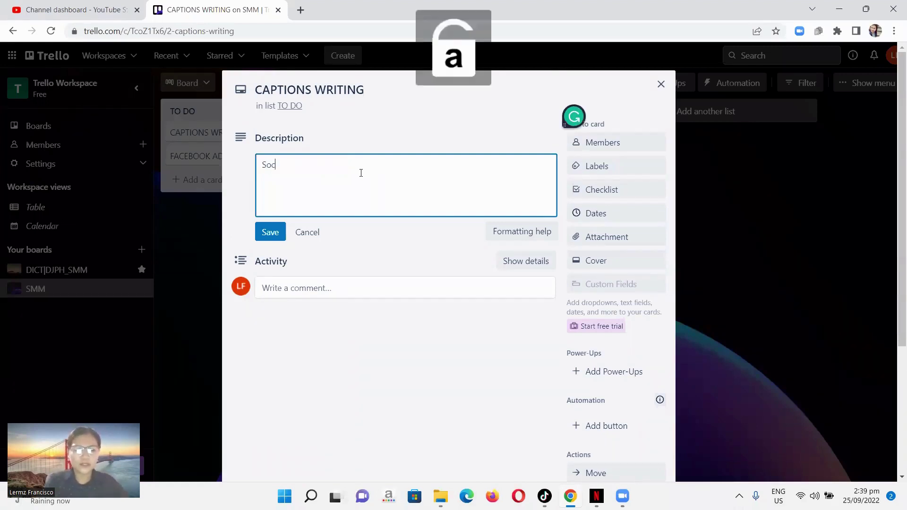
pyautogui.write('ial M')
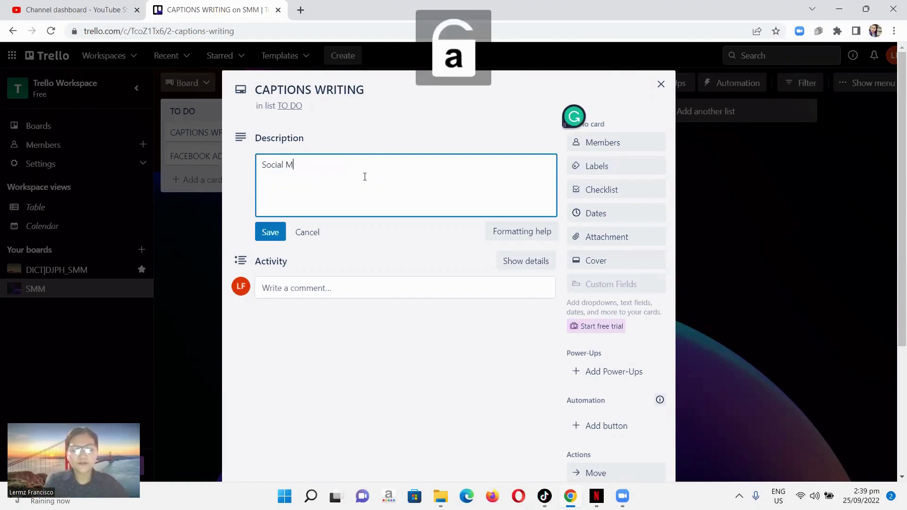
pyautogui.write('edia Benefits')
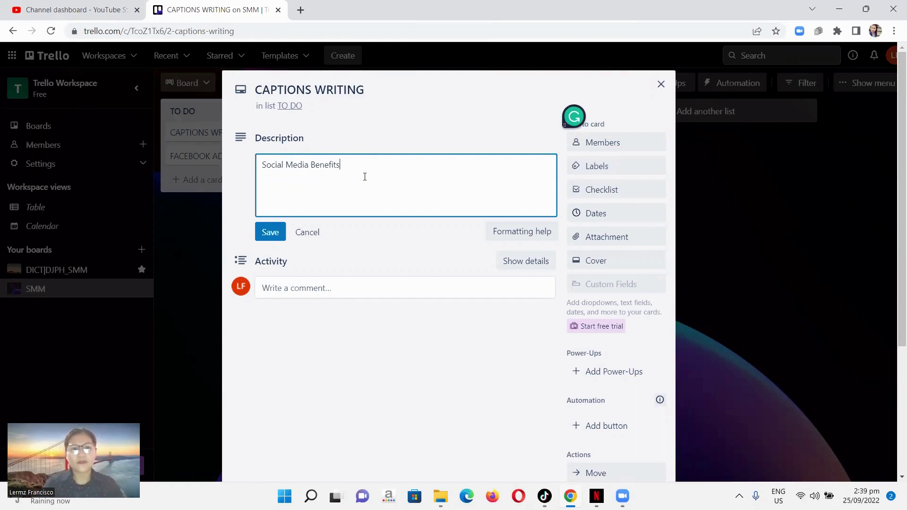
pyautogui.click(276, 240)
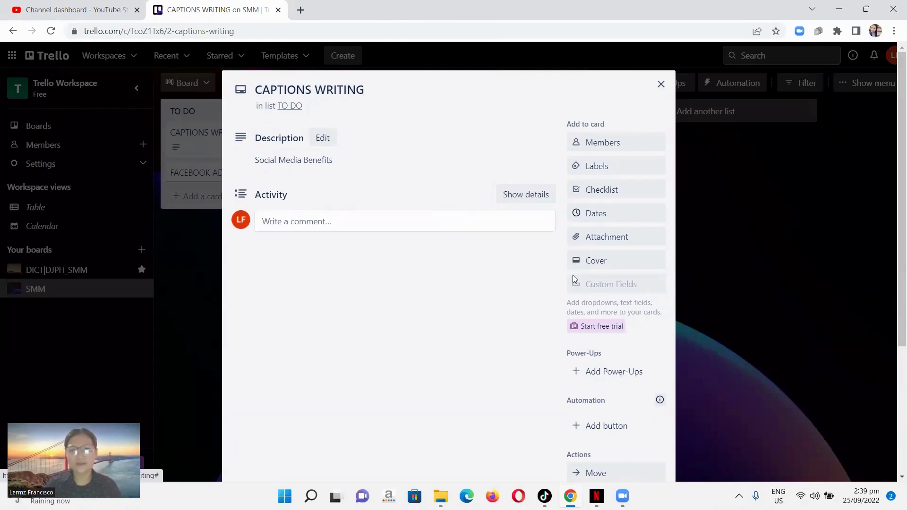
# Step: Search the Unsplash cover photos for "writing" and set the card's cover to the photo of a hand writing beside a red book
pyautogui.click(598, 264)
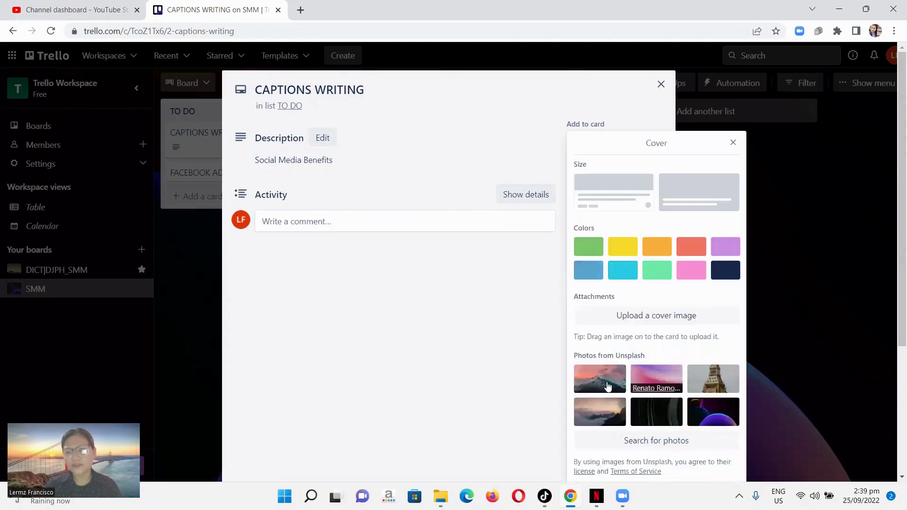
pyautogui.click(696, 415)
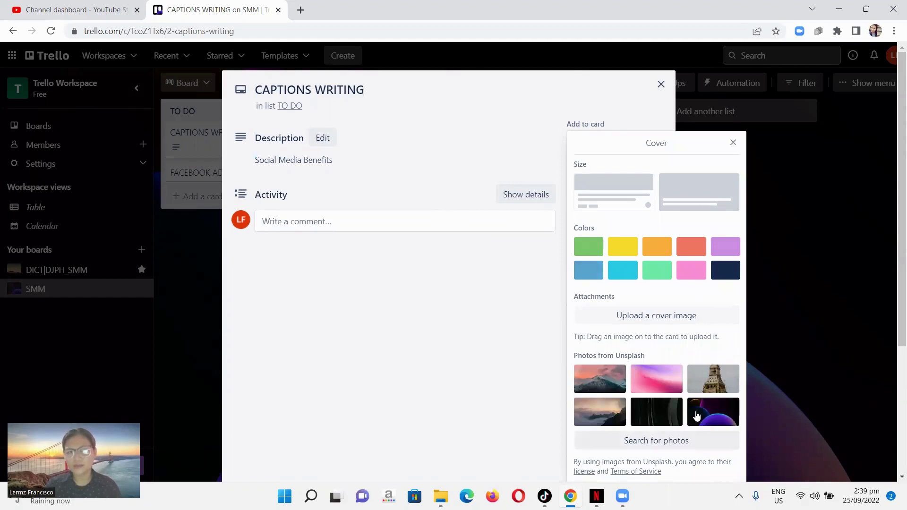
pyautogui.click(694, 440)
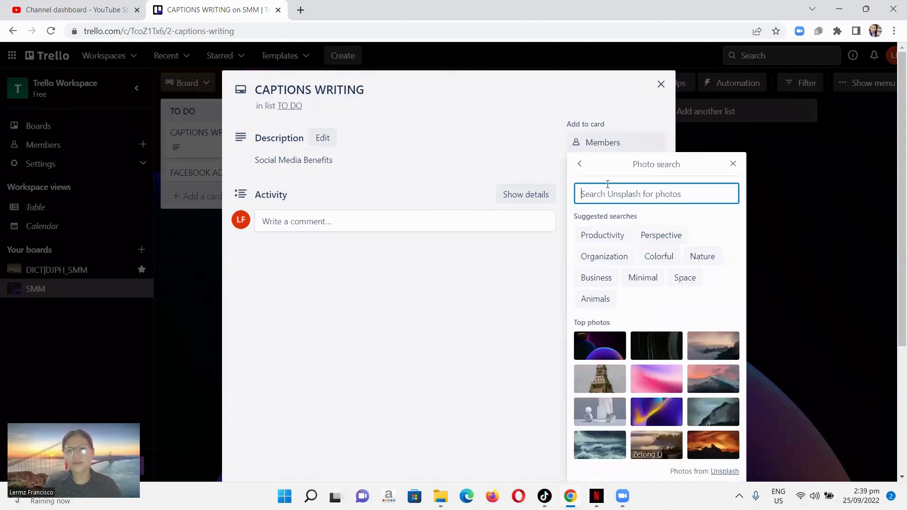
pyautogui.write('w')
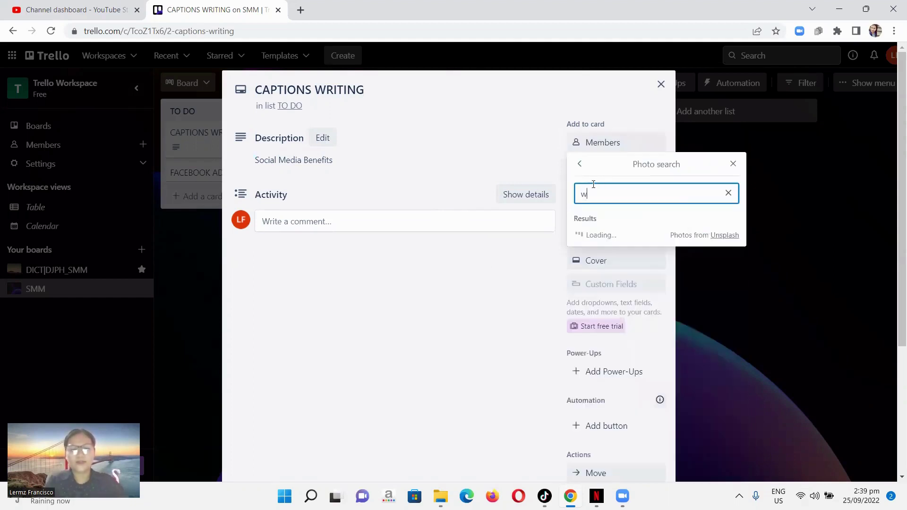
pyautogui.write('rting')
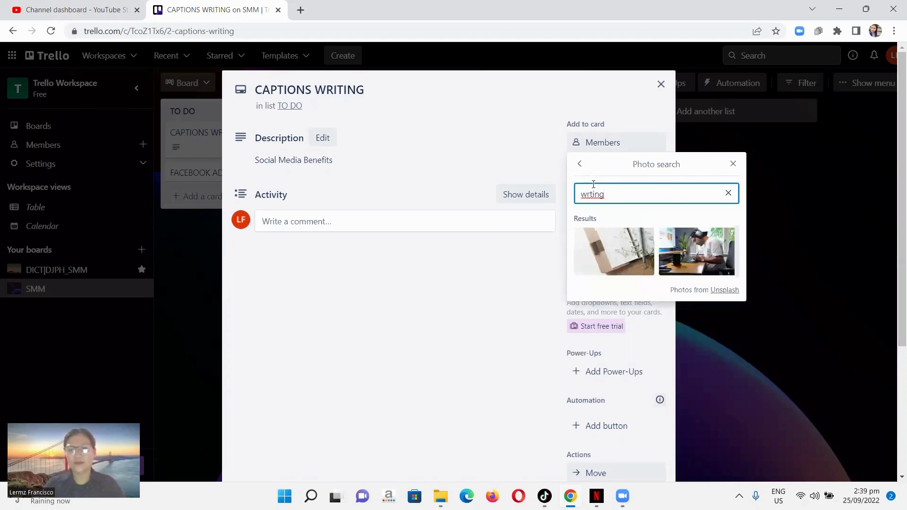
pyautogui.click(593, 185)
pyautogui.write('i')
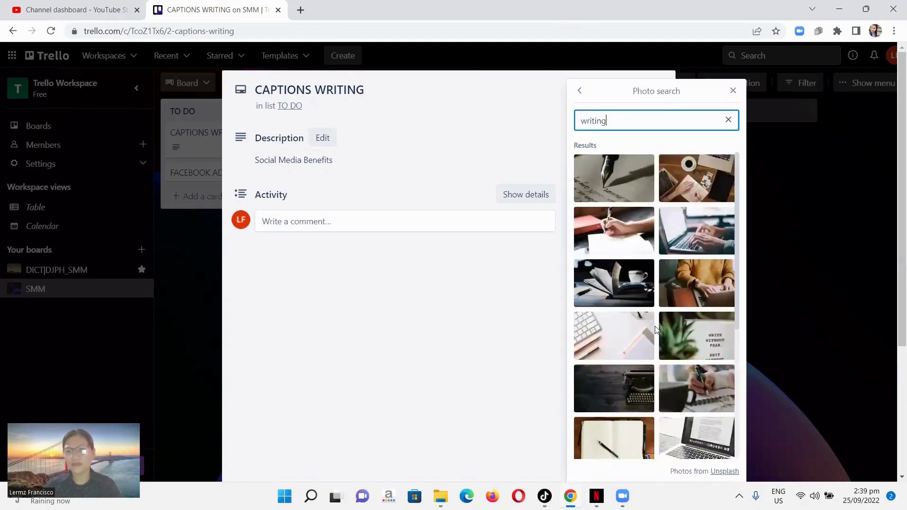
pyautogui.click(620, 226)
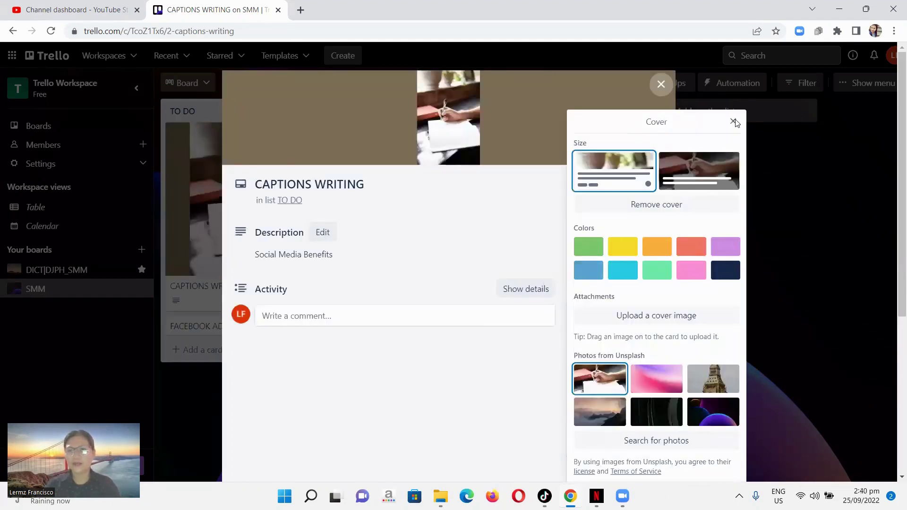
pyautogui.click(535, 136)
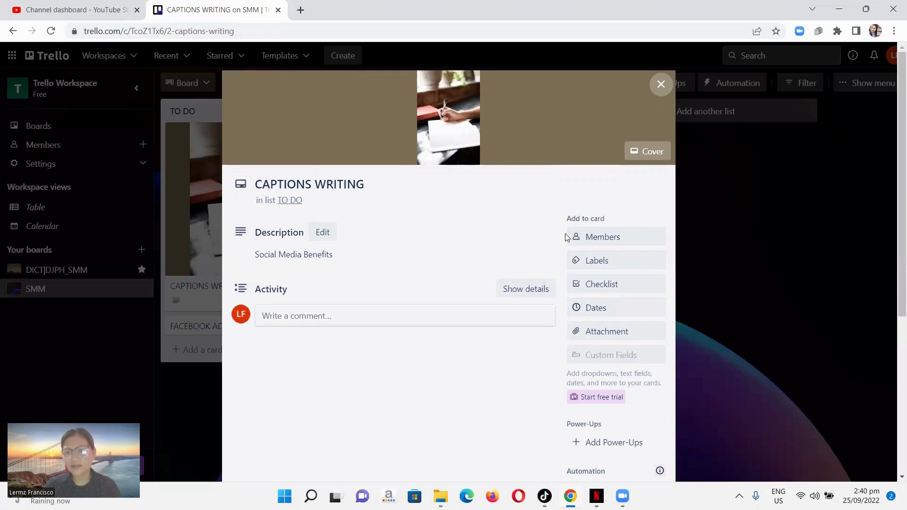
# Step: Move the CAPTIONS WRITING card to position 1 of the DOING list on the SMM board and close the card
pyautogui.scroll(-3, 565, 233)
pyautogui.scroll(-2, 564, 231)
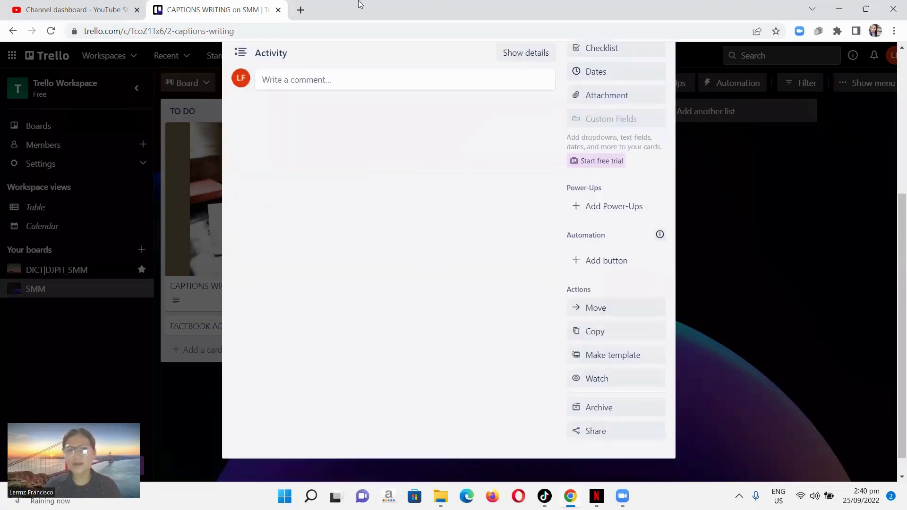
pyautogui.click(606, 312)
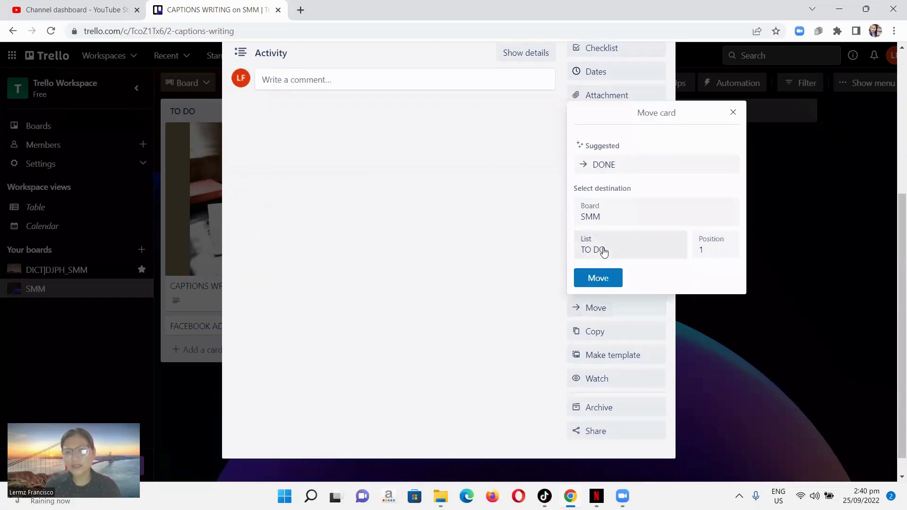
pyautogui.click(608, 279)
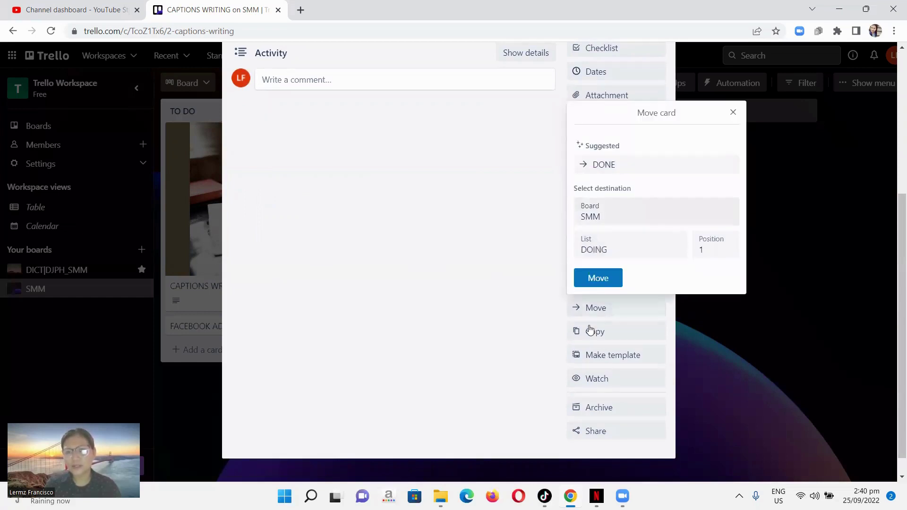
pyautogui.click(600, 280)
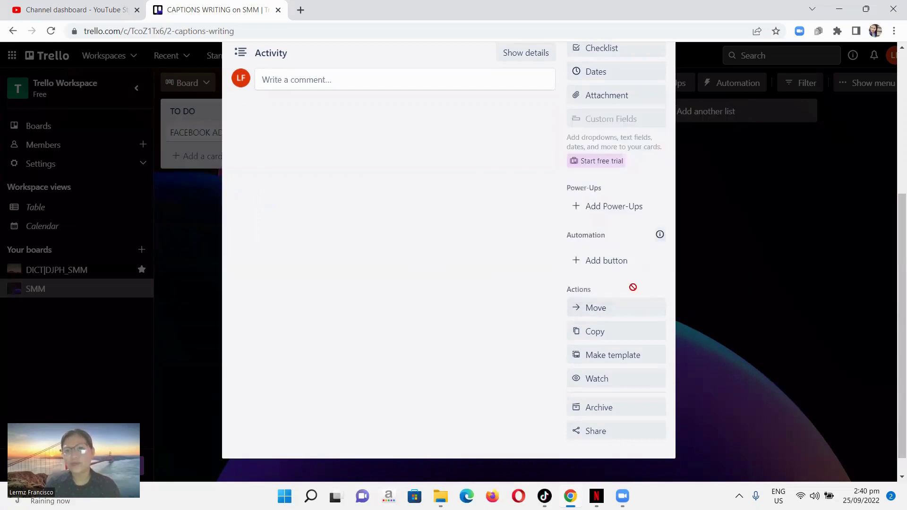
pyautogui.scroll(5, 627, 289)
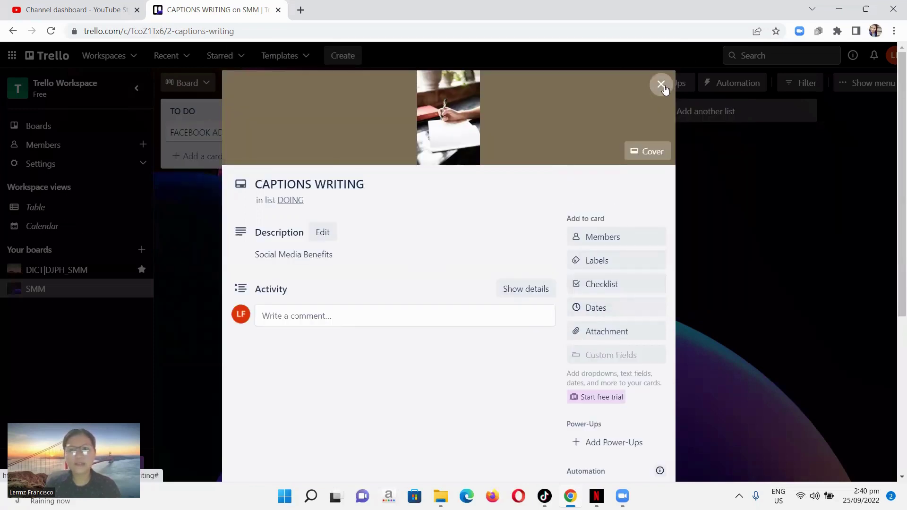
pyautogui.click(694, 231)
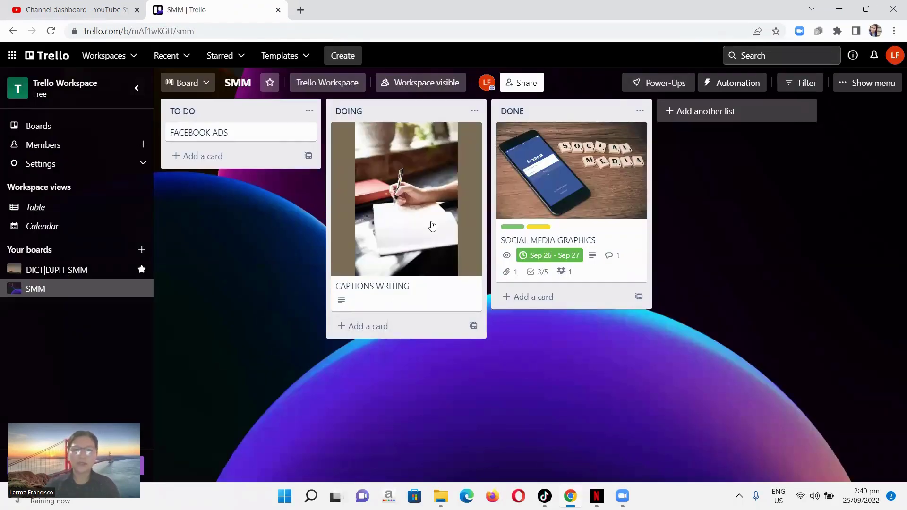
# Step: Open the FACEBOOK ADS card, search cover photos for "facebook ads" and set the white Facebook "f" on blue as its cover
pyautogui.click(270, 133)
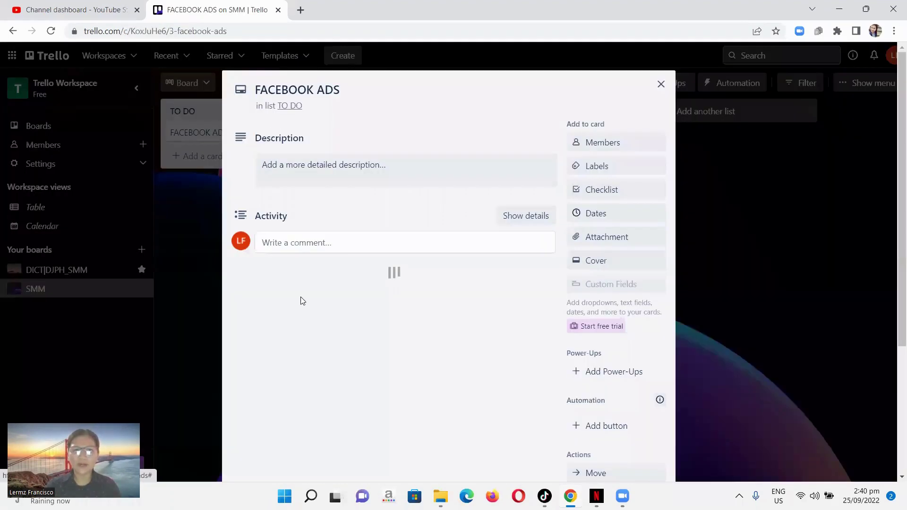
pyautogui.click(593, 264)
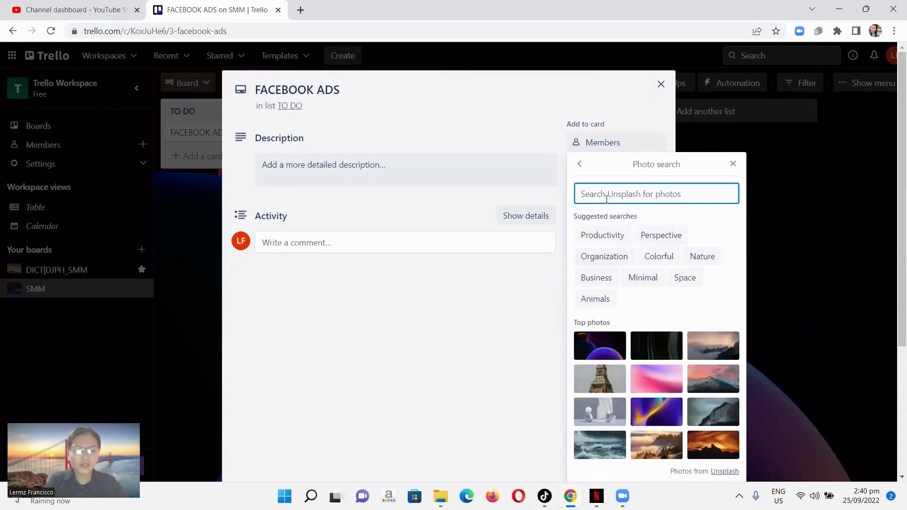
pyautogui.write('faceboo')
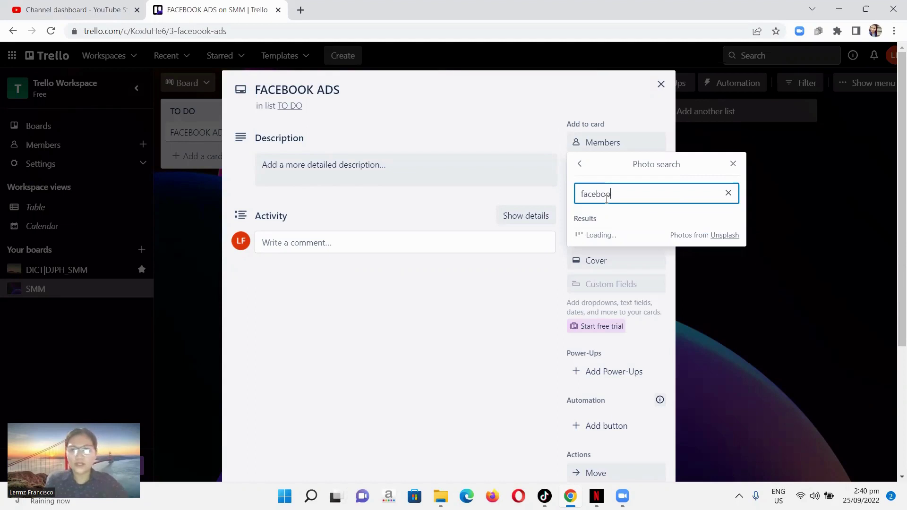
pyautogui.write('f')
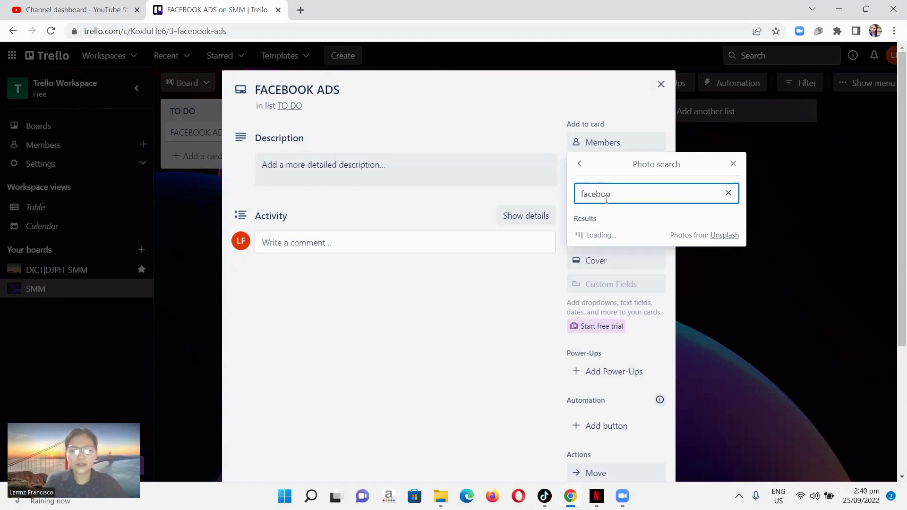
pyautogui.write('k ads')
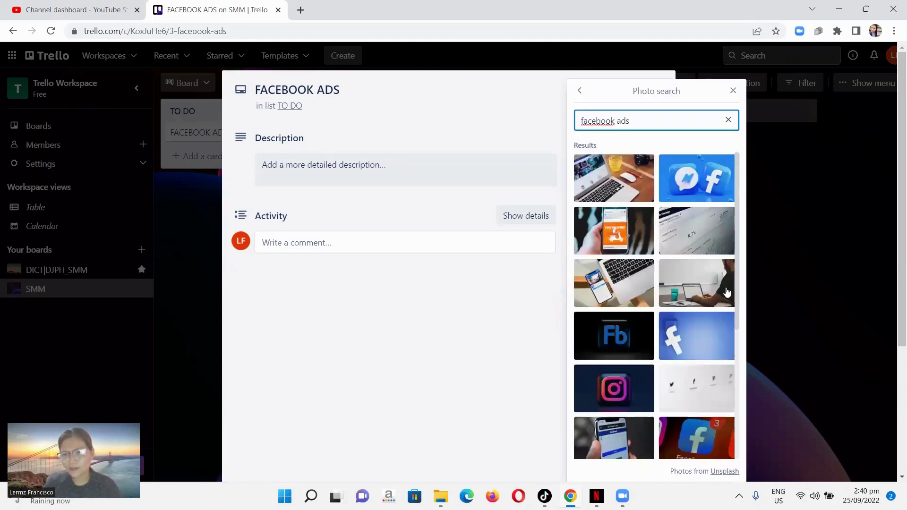
pyautogui.scroll(-3, 723, 290)
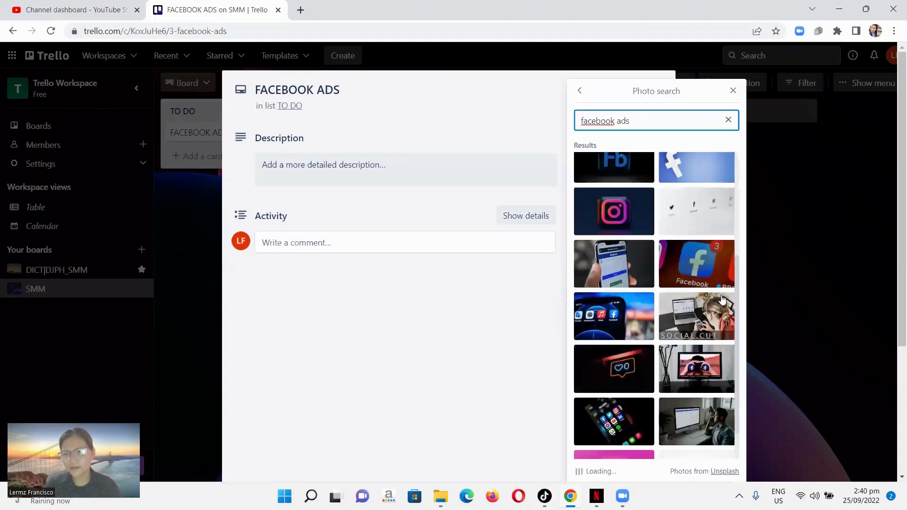
pyautogui.scroll(-3, 720, 296)
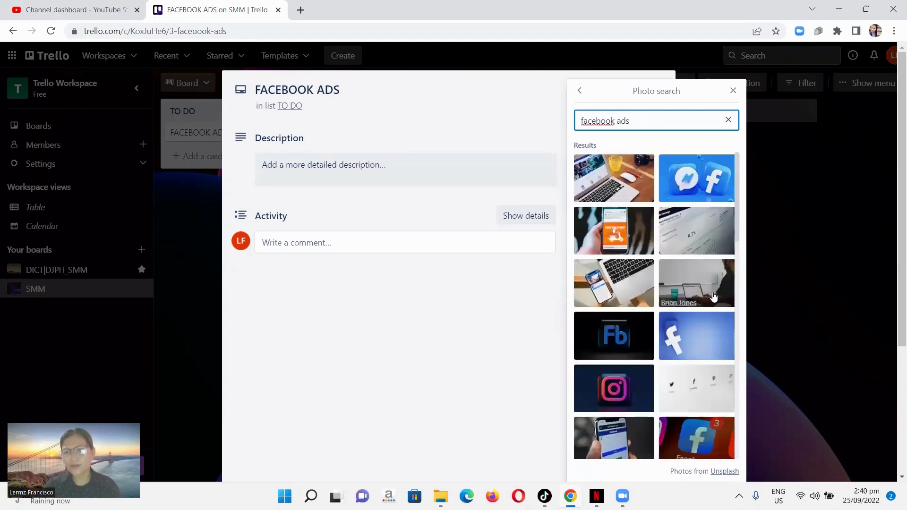
pyautogui.click(713, 340)
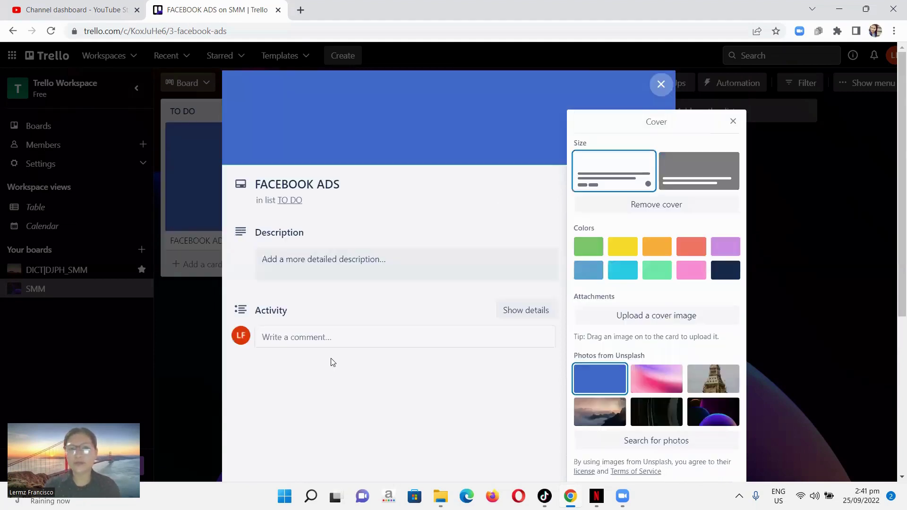
pyautogui.click(731, 120)
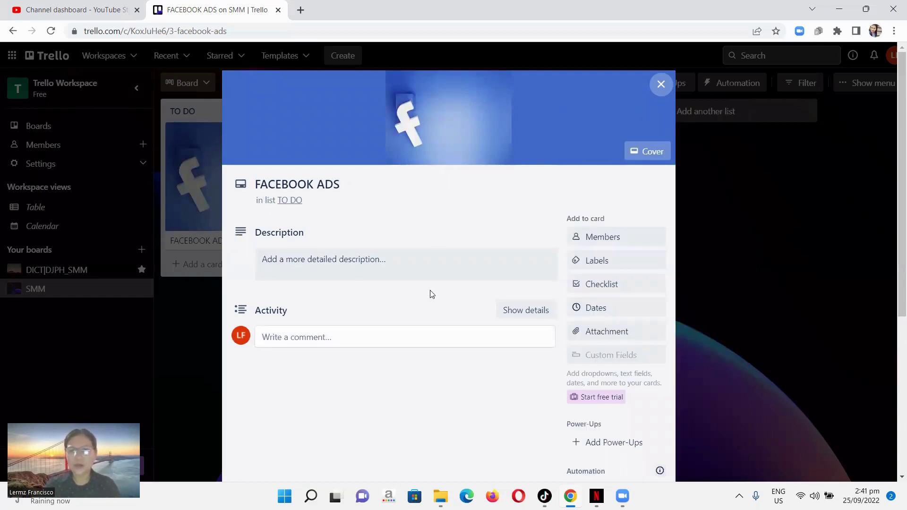
# Step: Review the FACEBOOK ADS card's members, labels and checklist options, closing each without adding anything
pyautogui.scroll(-5, 417, 243)
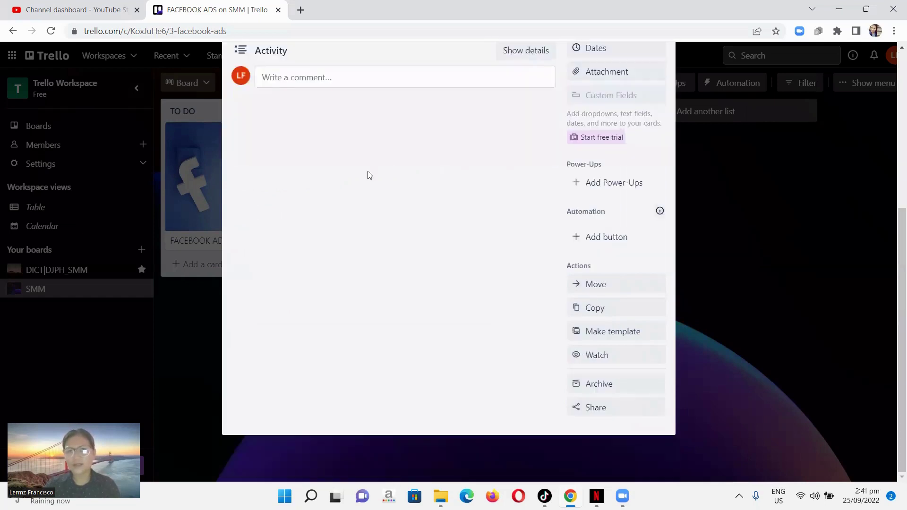
pyautogui.scroll(2, 384, 185)
pyautogui.scroll(3, 760, 333)
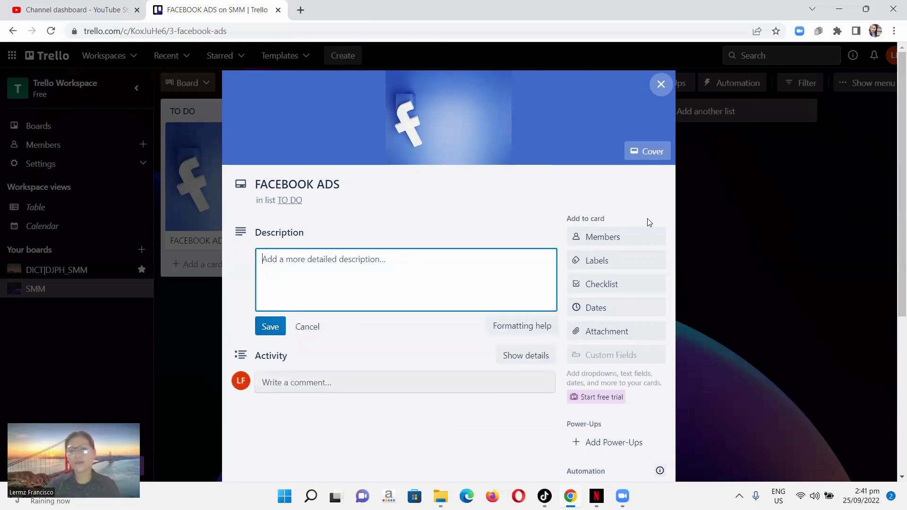
pyautogui.click(602, 239)
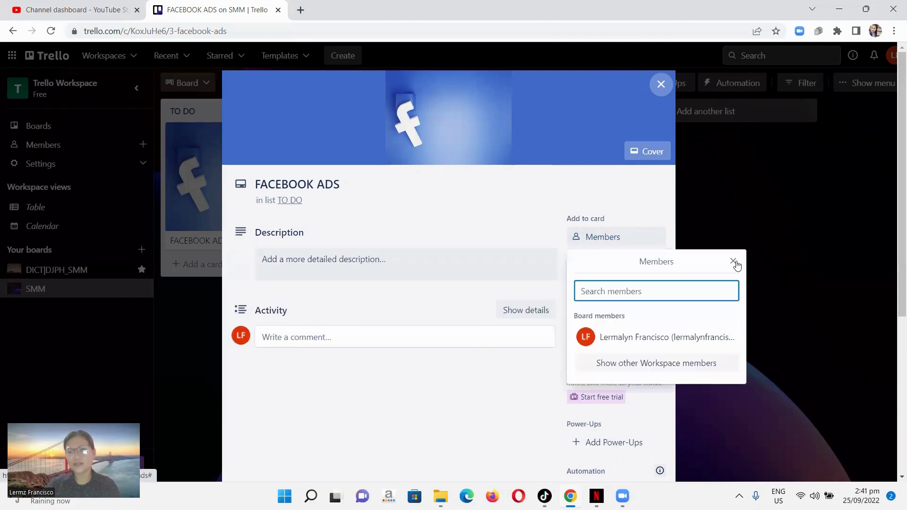
pyautogui.click(732, 261)
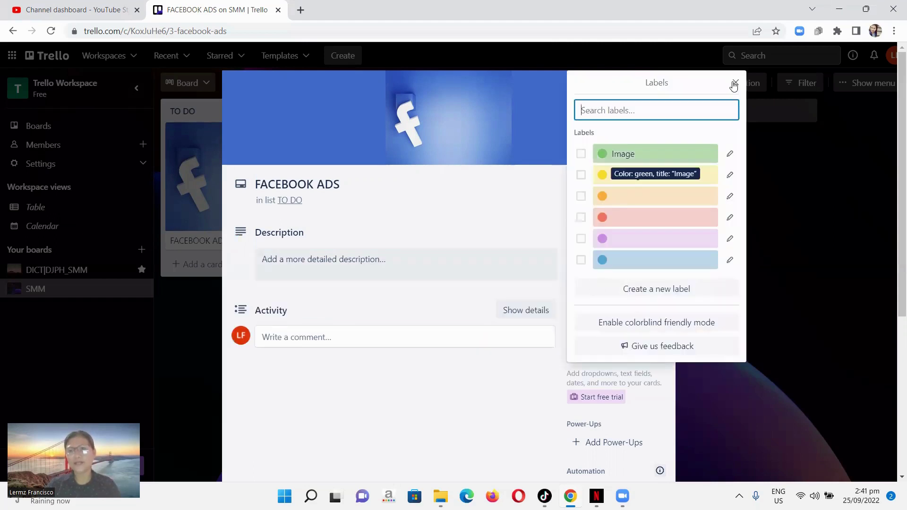
pyautogui.click(734, 83)
pyautogui.click(601, 285)
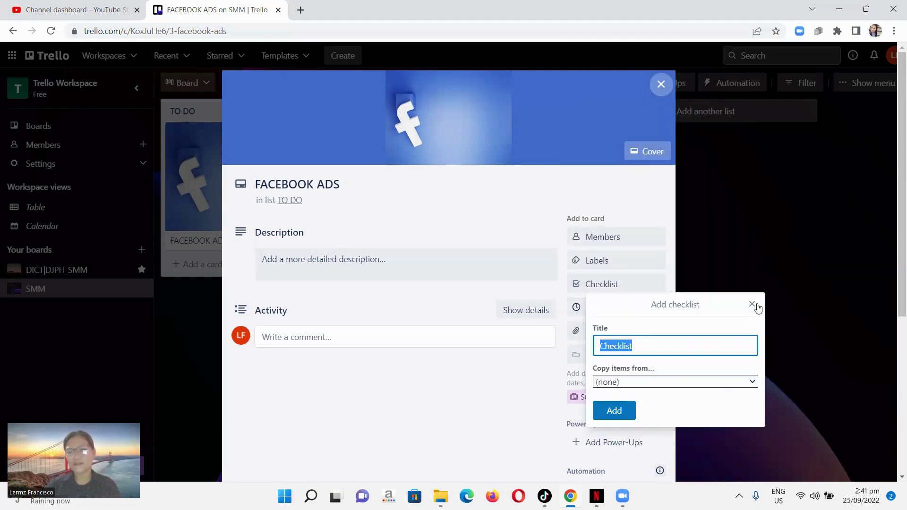
pyautogui.click(752, 304)
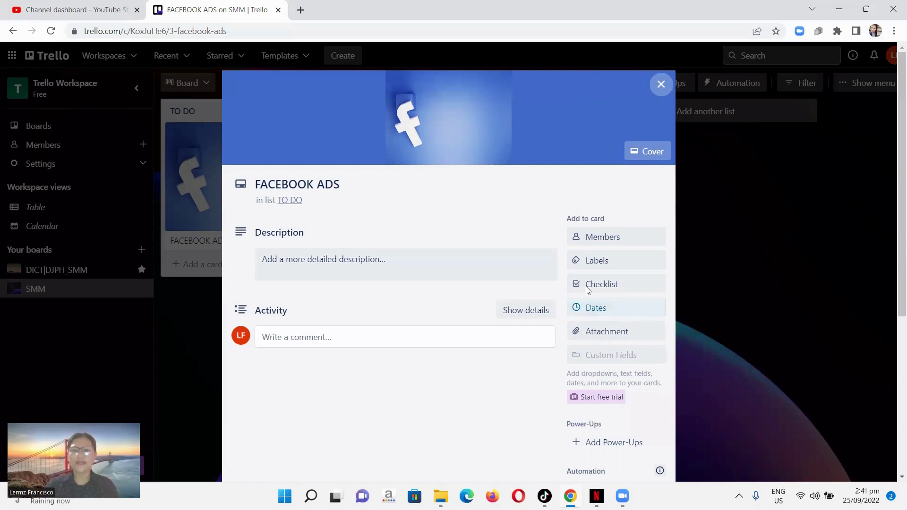
# Step: Review the FACEBOOK ADS card's date settings and attachment sources, closing each without setting a date or attaching anything
pyautogui.click(605, 308)
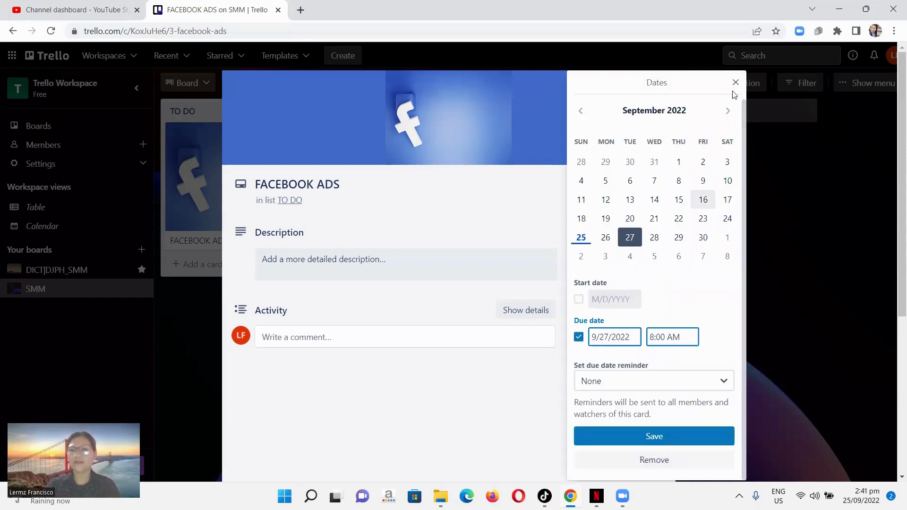
pyautogui.scroll(-3, 603, 178)
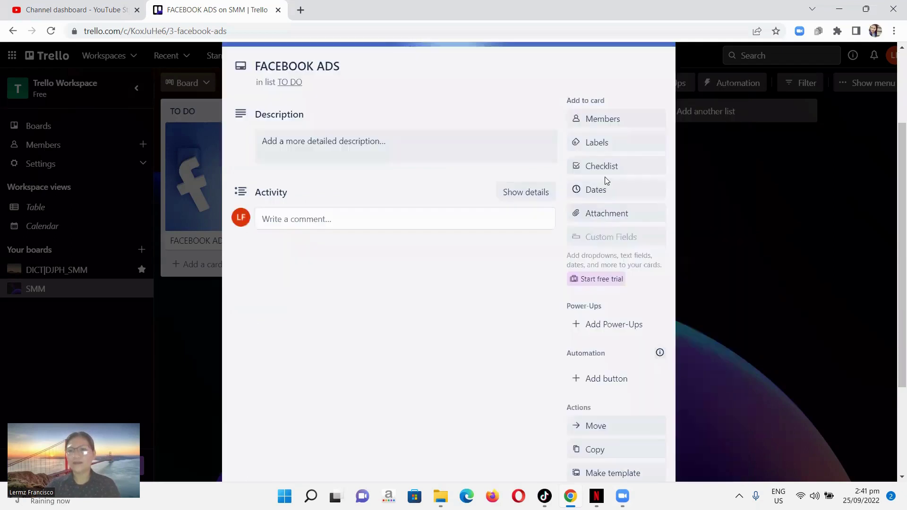
pyautogui.click(606, 213)
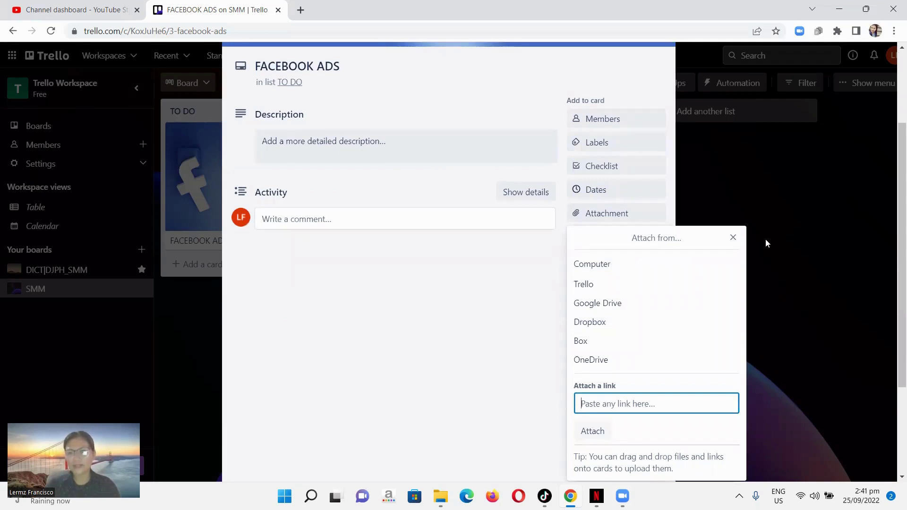
pyautogui.scroll(-1, 769, 251)
pyautogui.scroll(2, 629, 320)
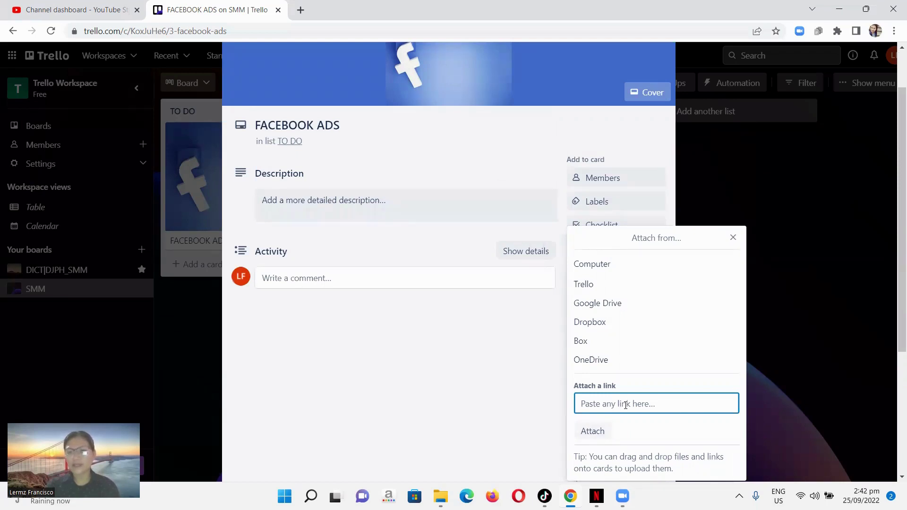
pyautogui.click(732, 237)
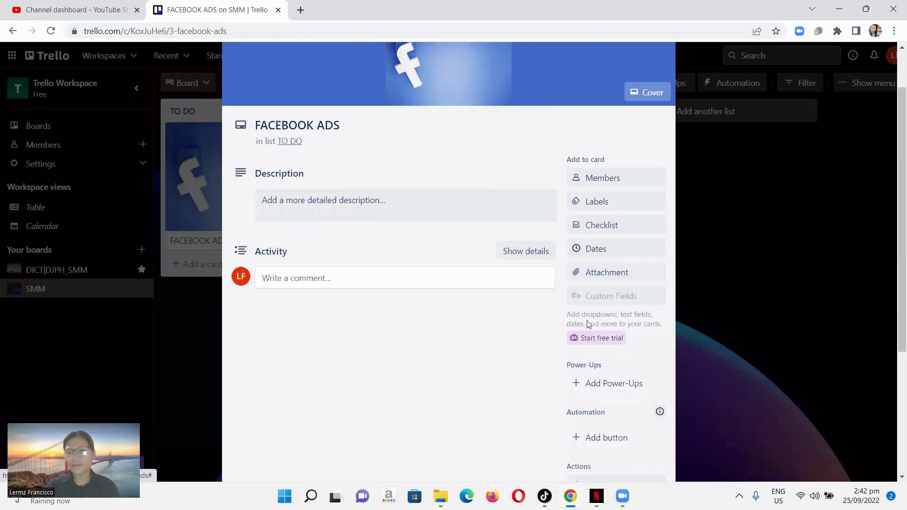
# Step: Review the destination lists for moving the FACEBOOK ADS card, leave it in TO DO and close the card
pyautogui.scroll(-3, 467, 329)
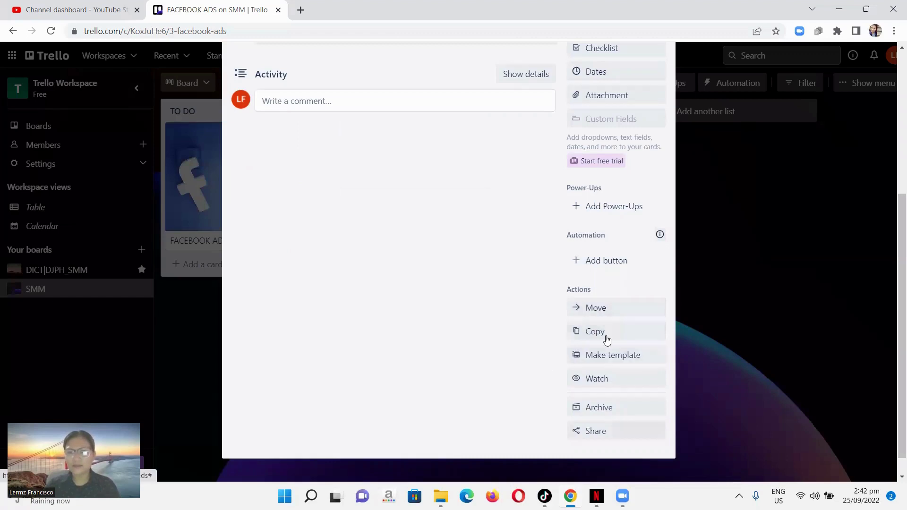
pyautogui.click(609, 313)
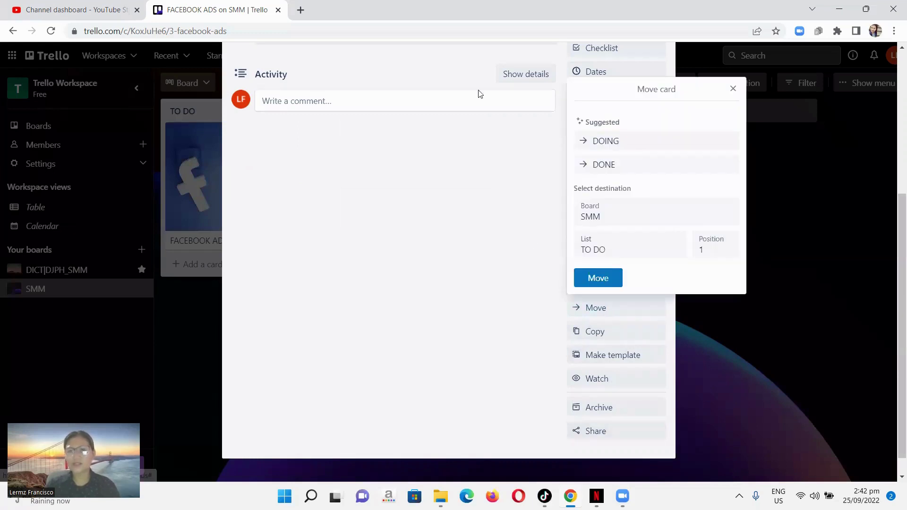
pyautogui.click(620, 249)
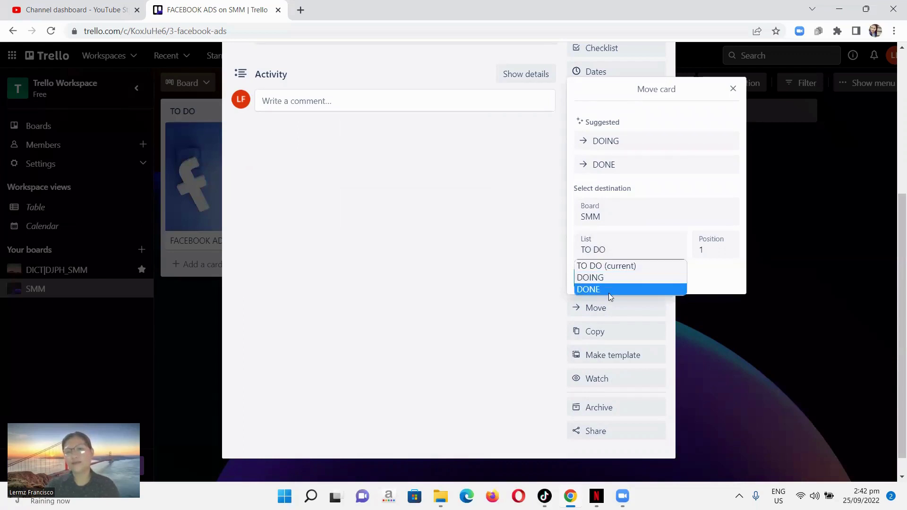
pyautogui.click(733, 89)
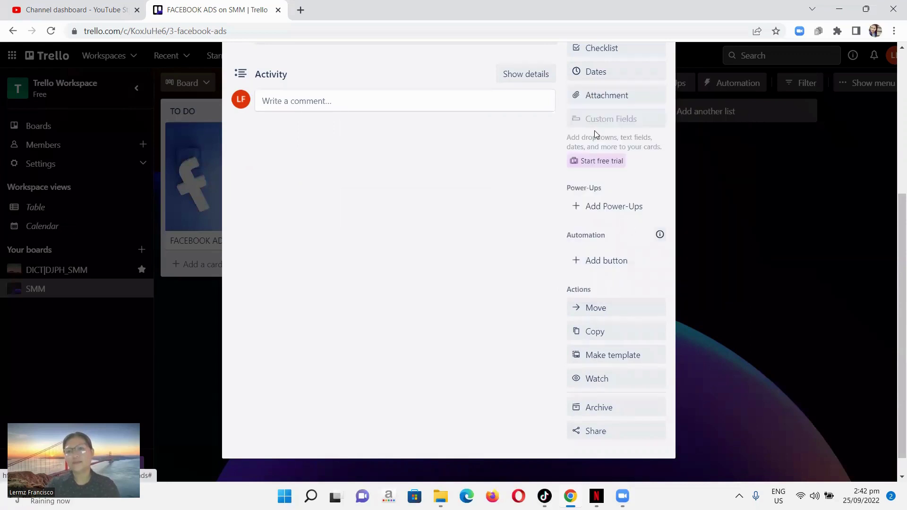
pyautogui.scroll(5, 632, 111)
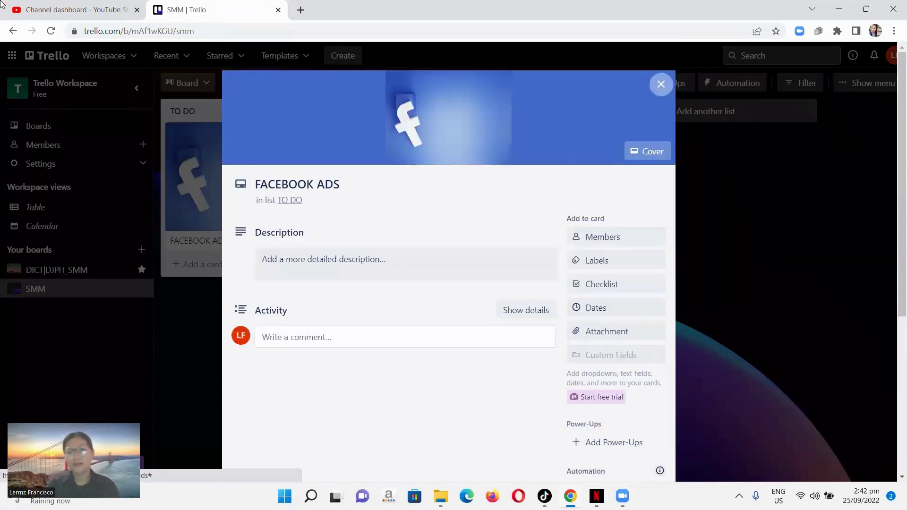
pyautogui.click(660, 85)
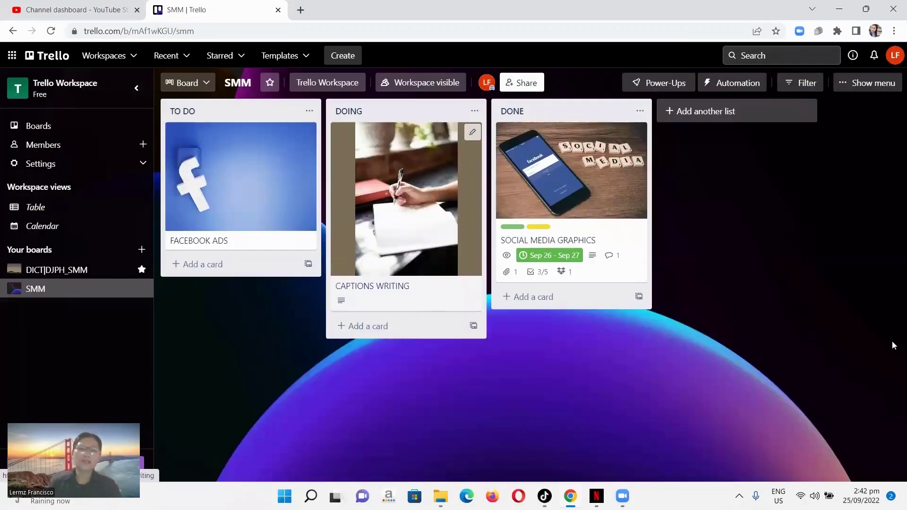